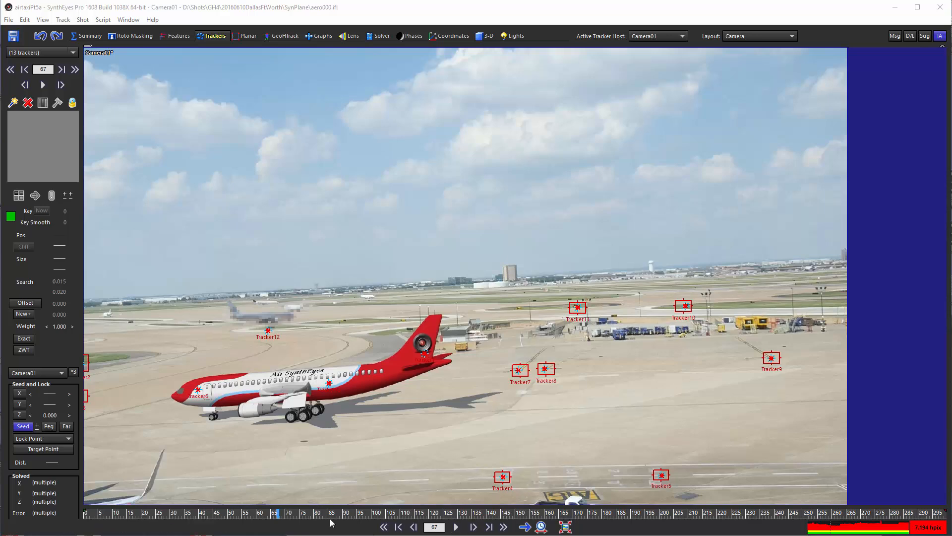
Return the shot to frame 0 and add a moving object to it
{"action": "left_click_drag", "start_coordinate": [331, 514], "coordinate": [81, 508]}
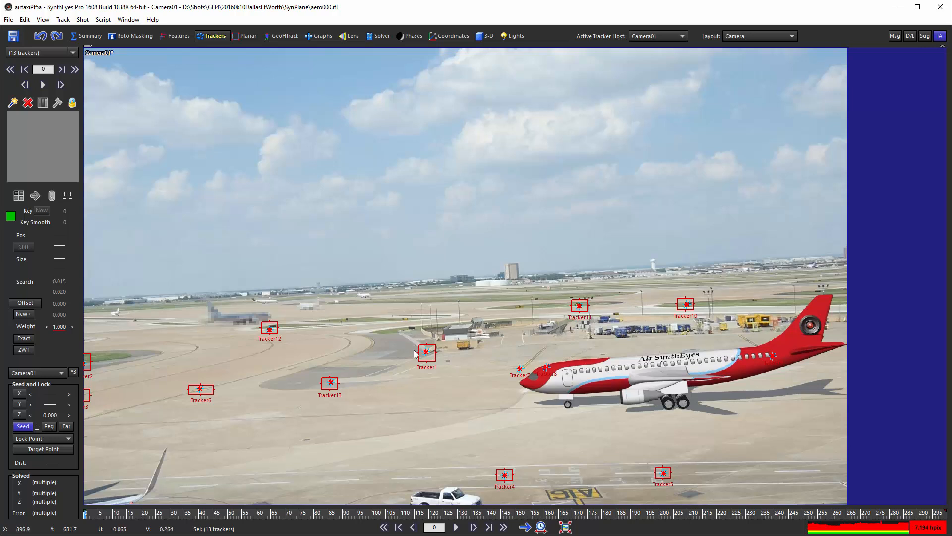
{"action": "left_click", "coordinate": [83, 20]}
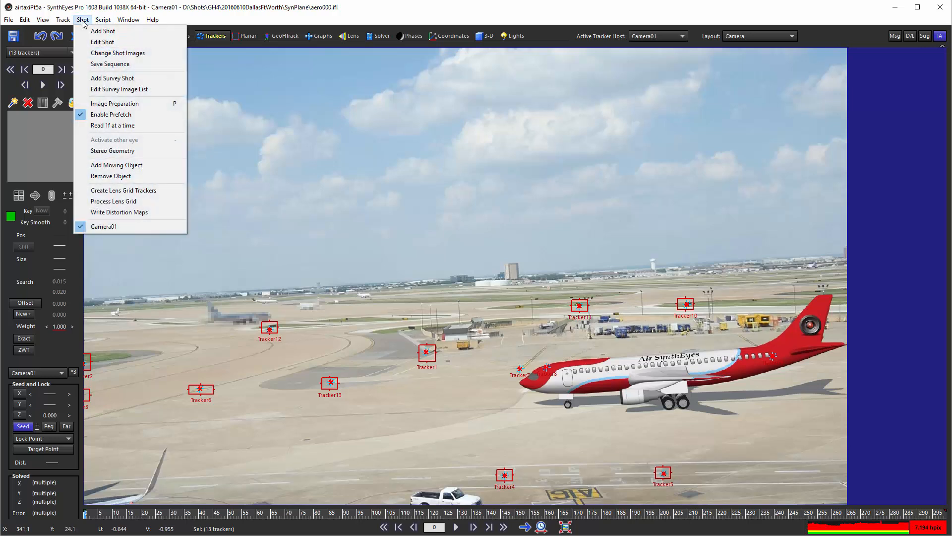
{"action": "left_click", "coordinate": [142, 166]}
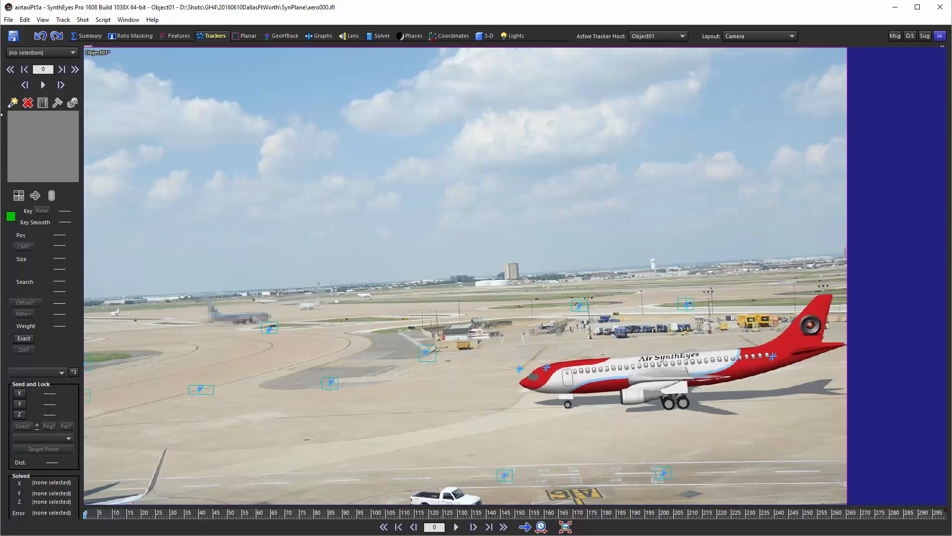
Create a tracker on the round tail logo of the red airplane at frame 0 and track it forward to frame 102
{"action": "left_click", "coordinate": [16, 104]}
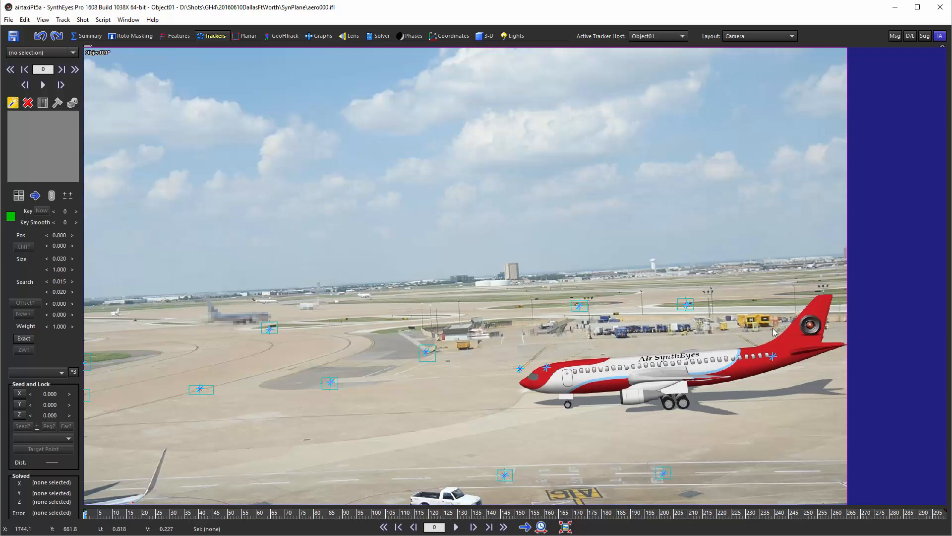
{"action": "left_click_drag", "start_coordinate": [811, 326], "coordinate": [810, 325]}
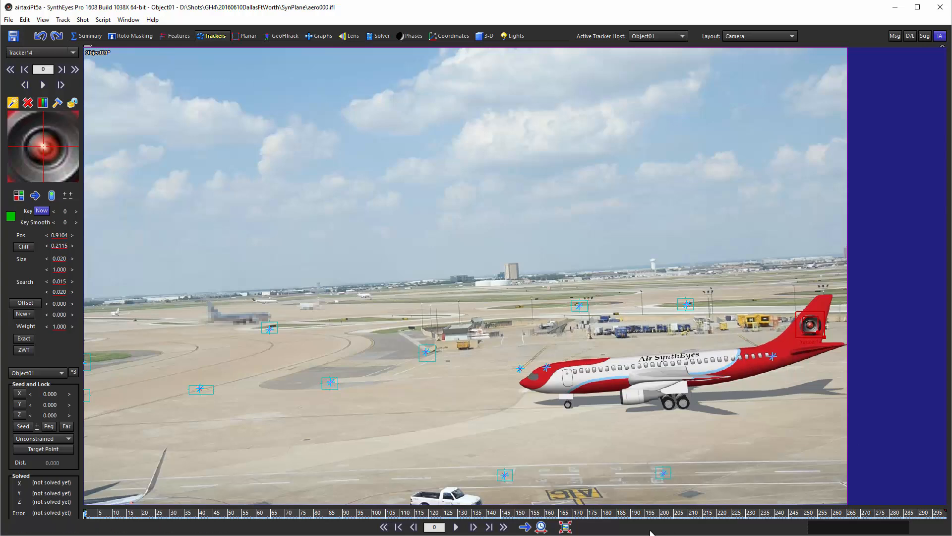
{"action": "left_click", "coordinate": [456, 527]}
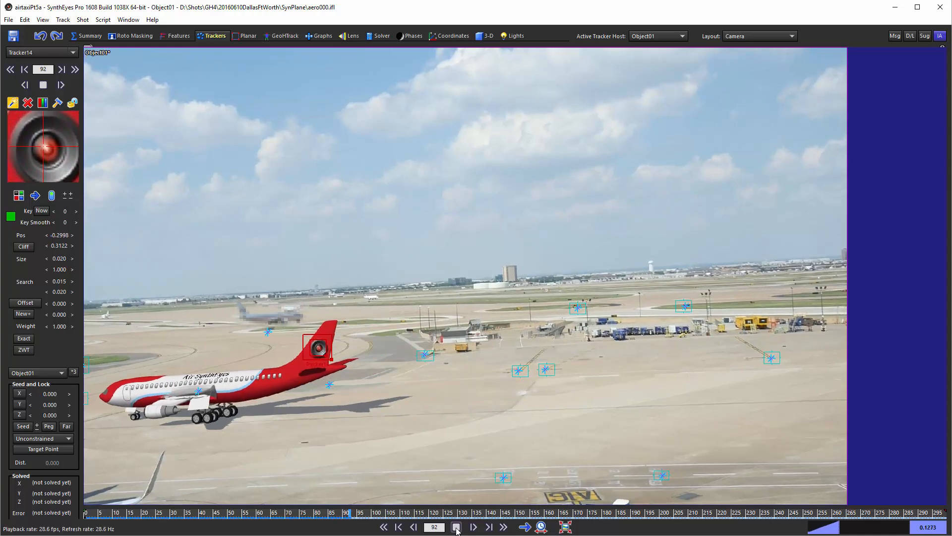
{"action": "left_click", "coordinate": [456, 527]}
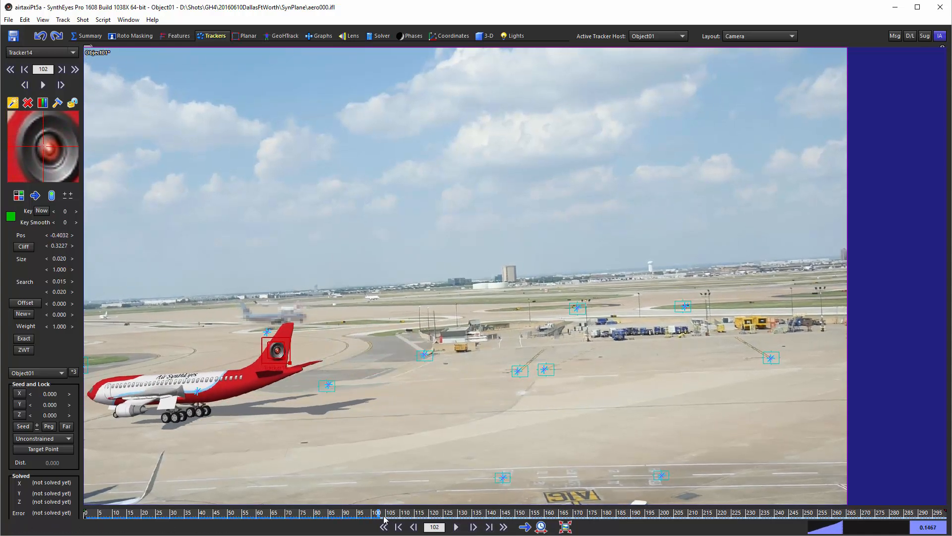
Return to frame 0, set the logo tracker's key spacing to 20, and play its track forward to frame 106
{"action": "left_click_drag", "start_coordinate": [378, 513], "coordinate": [1, 506]}
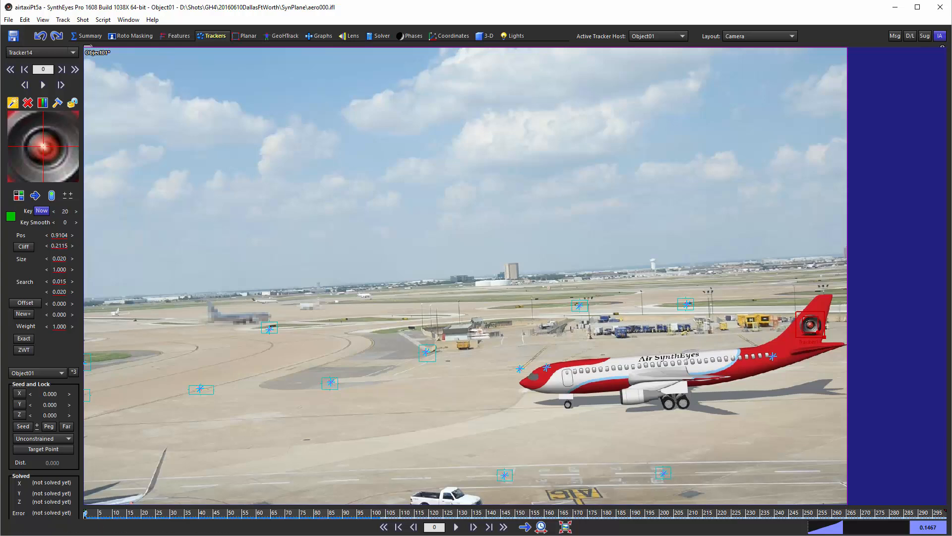
{"action": "left_click", "coordinate": [456, 527]}
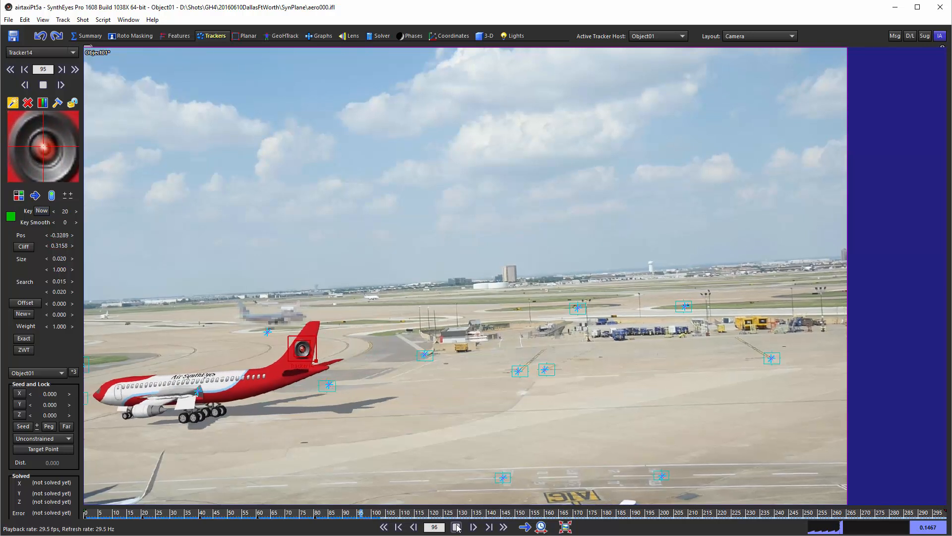
{"action": "left_click", "coordinate": [457, 527]}
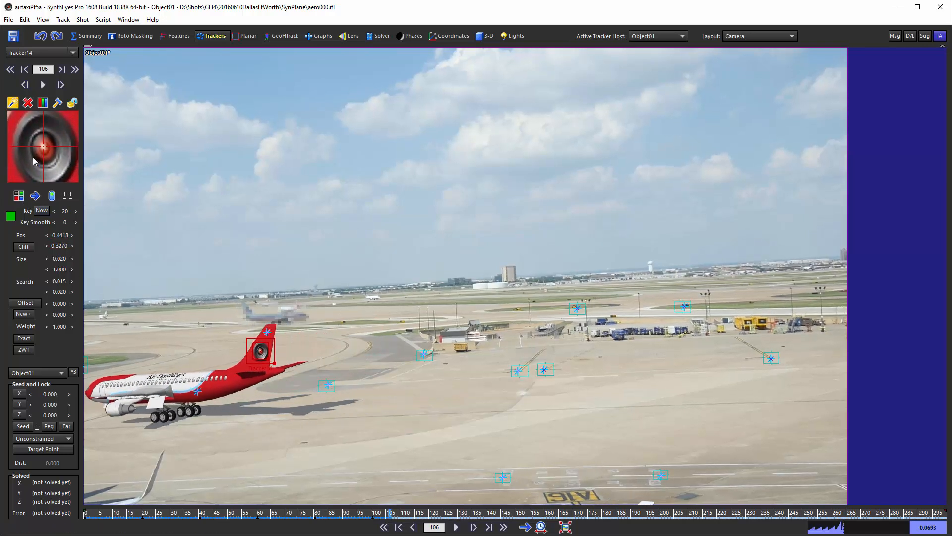
Advance to frame 112 and narrow the tail-logo tracker's box to size 0.0164 and aspect 0.6707
{"action": "scroll", "coordinate": [34, 159], "scroll_direction": "down", "scroll_amount": 5}
{"action": "scroll", "coordinate": [33, 157], "scroll_direction": "down", "scroll_amount": 1}
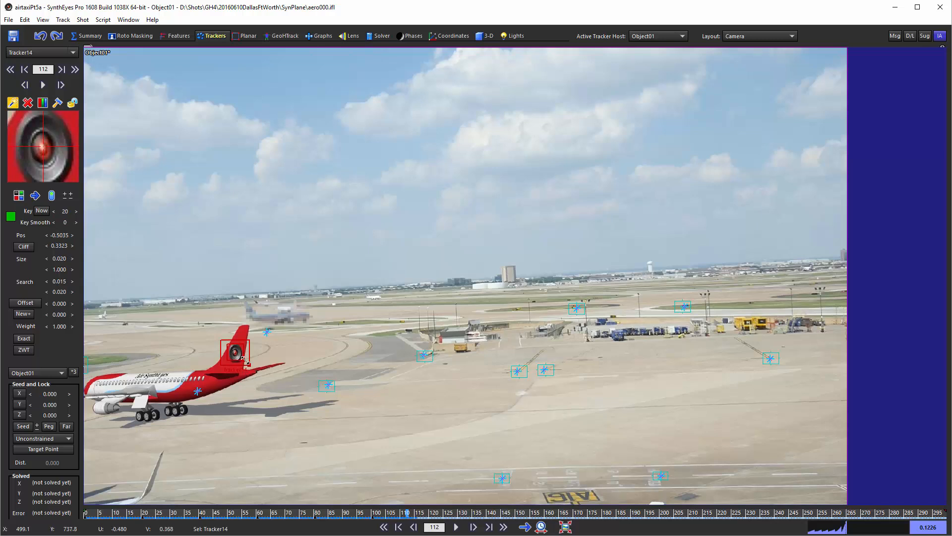
{"action": "left_click_drag", "start_coordinate": [241, 359], "coordinate": [236, 359]}
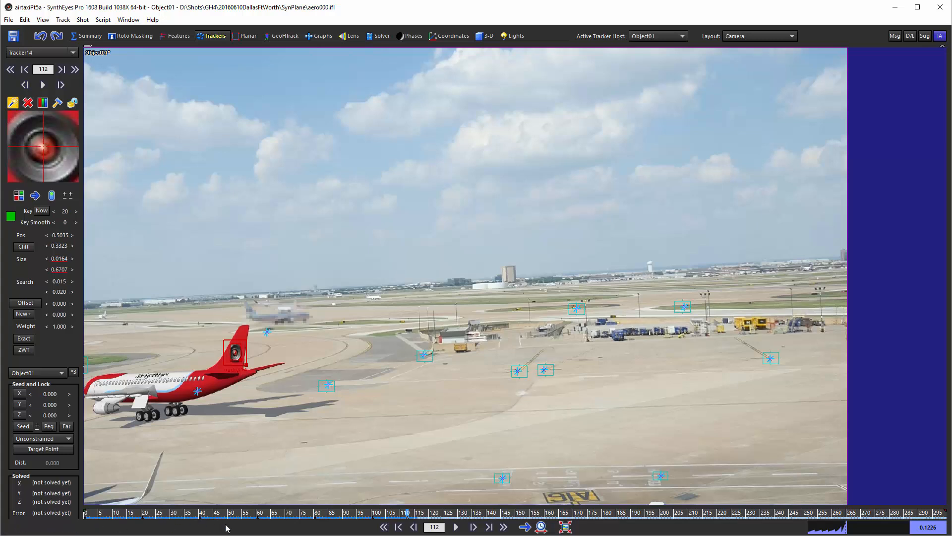
Check the resized logo tracker over the preceding frames and carry its track forward to frame 115
{"action": "scroll", "coordinate": [378, 518], "scroll_direction": "up", "scroll_amount": 16}
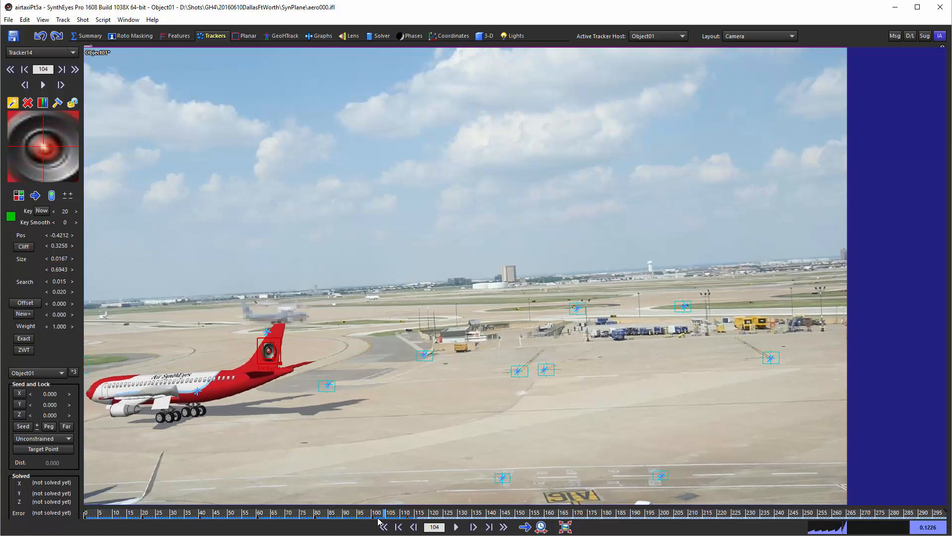
{"action": "scroll", "coordinate": [378, 518], "scroll_direction": "down", "scroll_amount": 5}
{"action": "scroll", "coordinate": [378, 518], "scroll_direction": "down", "scroll_amount": 6}
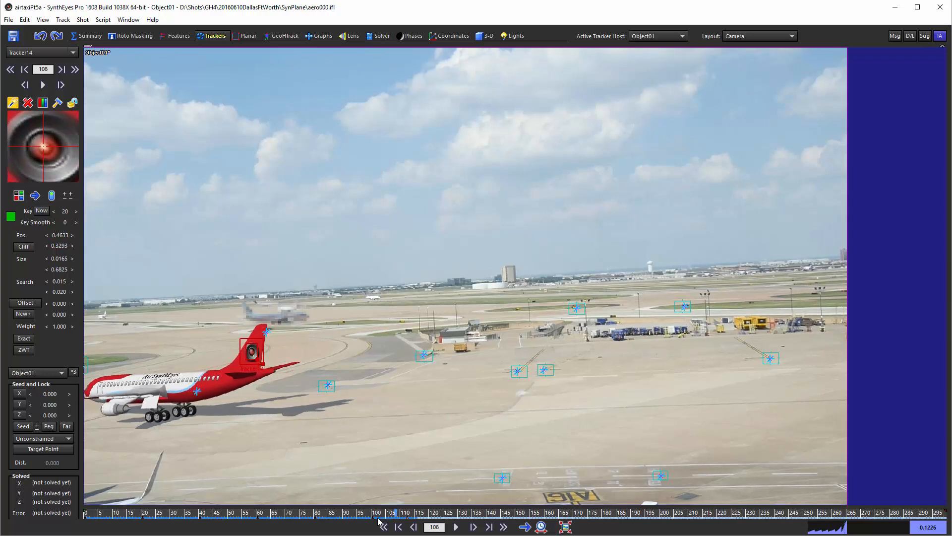
{"action": "scroll", "coordinate": [378, 519], "scroll_direction": "down", "scroll_amount": 6}
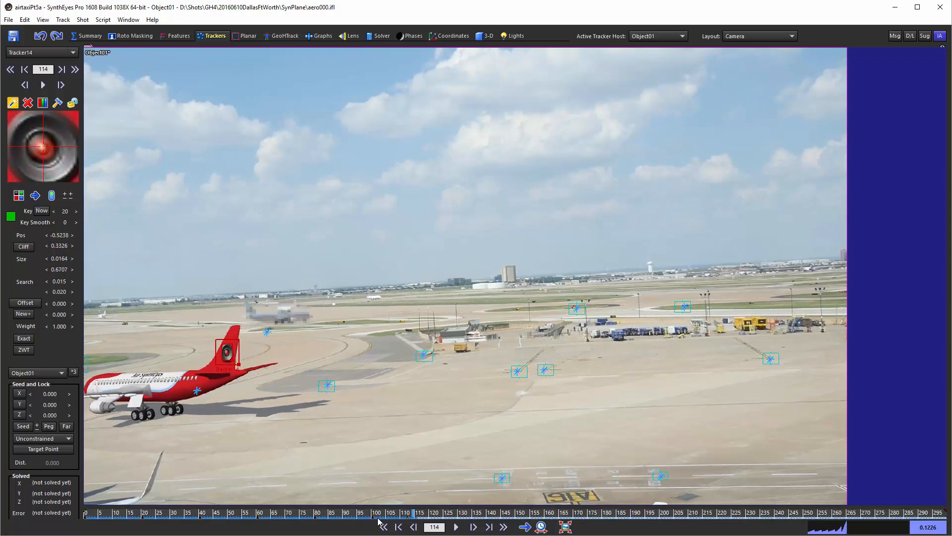
{"action": "scroll", "coordinate": [378, 520], "scroll_direction": "down", "scroll_amount": 2}
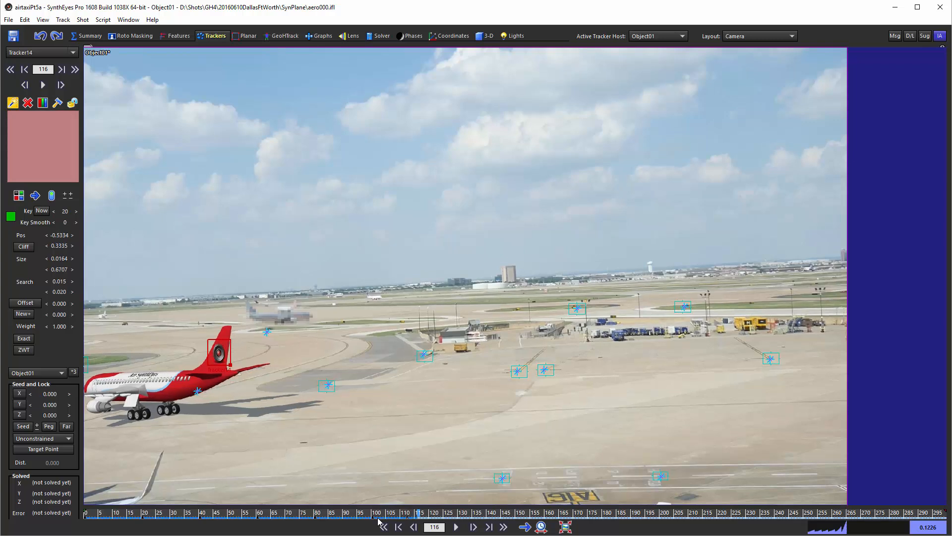
{"action": "scroll", "coordinate": [378, 519], "scroll_direction": "down", "scroll_amount": 2}
{"action": "scroll", "coordinate": [378, 519], "scroll_direction": "up", "scroll_amount": 3}
{"action": "scroll", "coordinate": [378, 519], "scroll_direction": "down", "scroll_amount": 1}
{"action": "scroll", "coordinate": [378, 519], "scroll_direction": "up", "scroll_amount": 1}
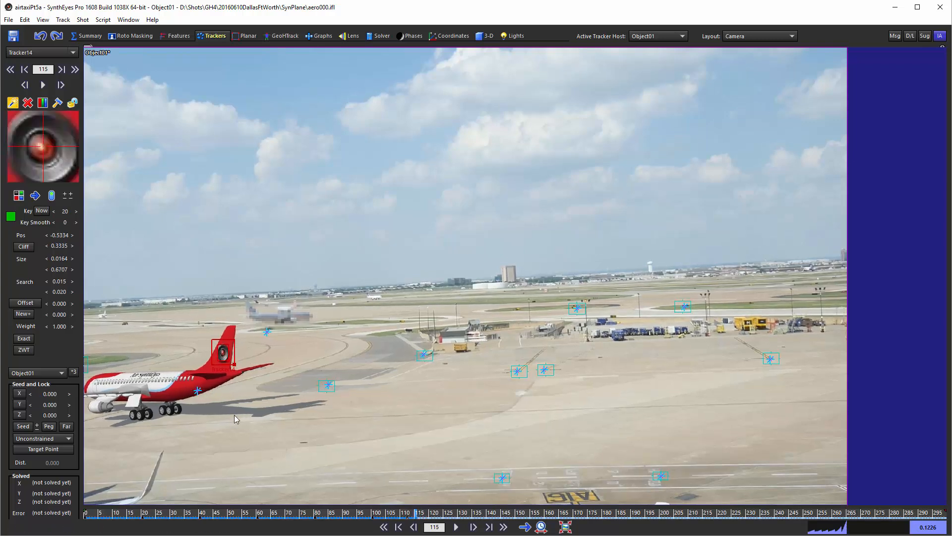
Scrub the whole shot through frame 299 to examine how the airplane turns and when its tail logo is trackable
{"action": "left_click_drag", "start_coordinate": [548, 517], "coordinate": [142, 496]}
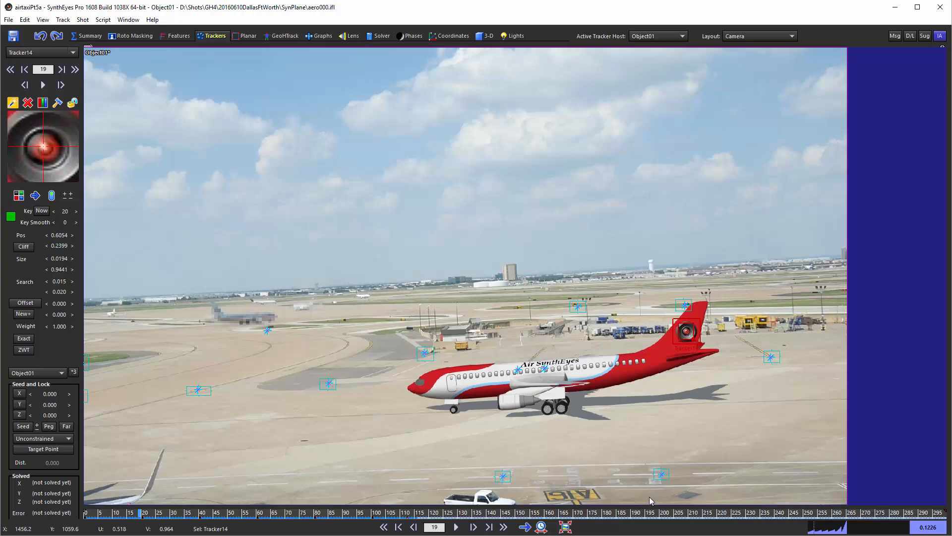
{"action": "left_click_drag", "start_coordinate": [718, 516], "coordinate": [497, 516]}
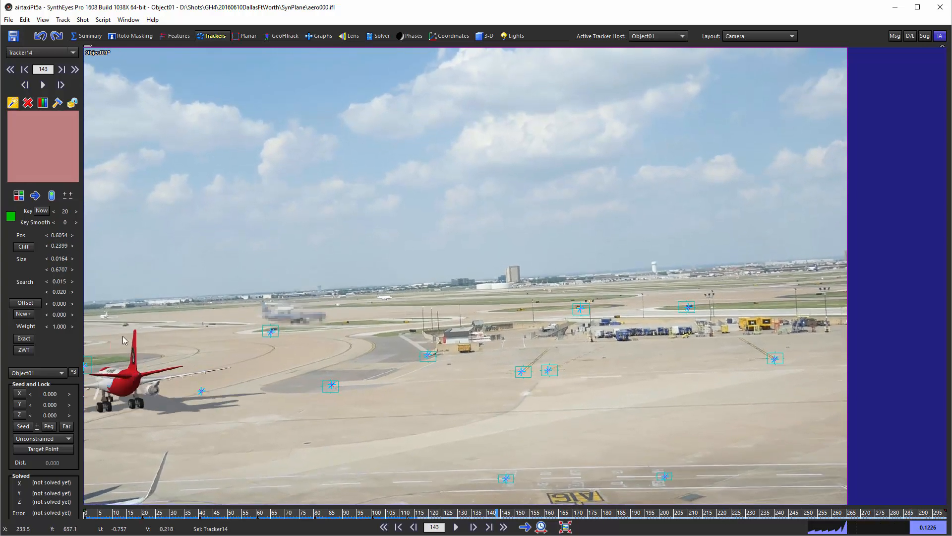
{"action": "left_click", "coordinate": [517, 515]}
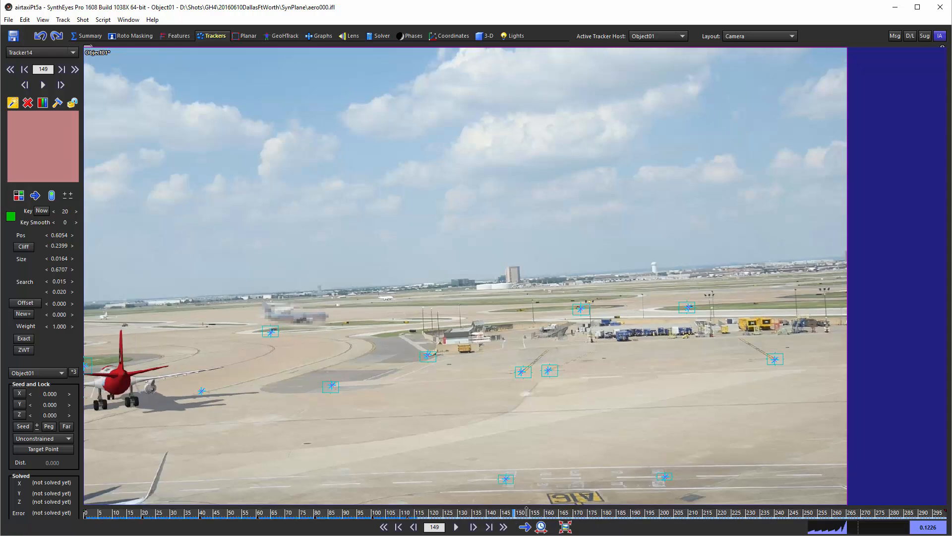
{"action": "left_click_drag", "start_coordinate": [526, 511], "coordinate": [946, 514]}
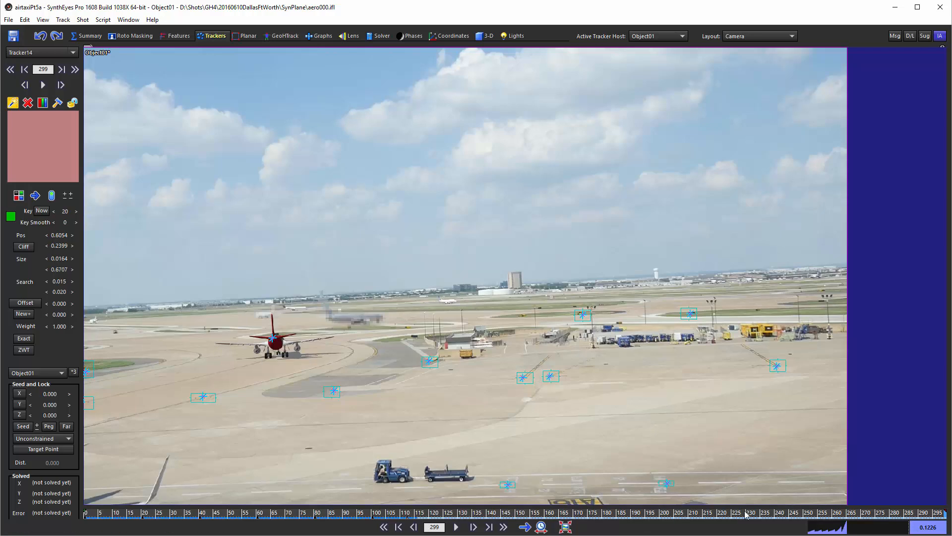
{"action": "left_click_drag", "start_coordinate": [939, 514], "coordinate": [31, 482]}
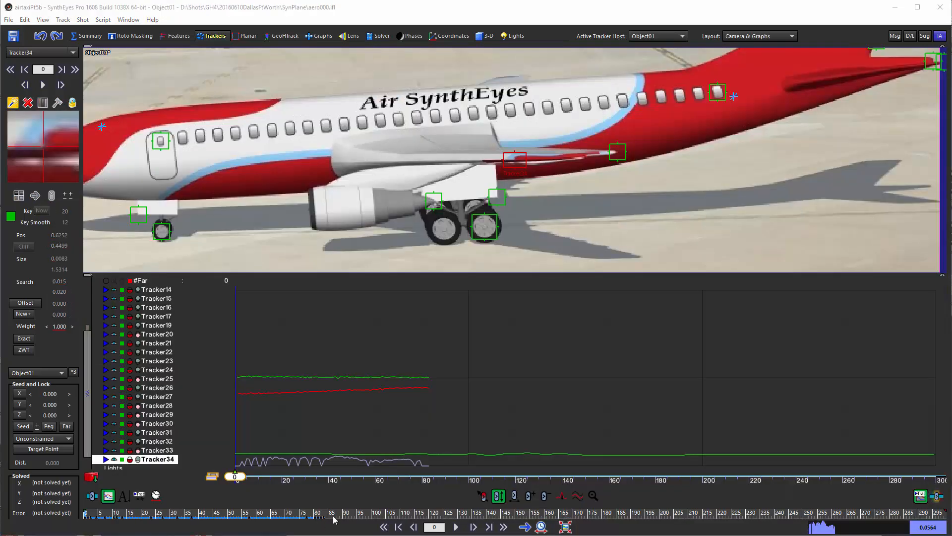
Scrub the early frames to examine Tracker34 on the airplane's wing, ending at frame 0
{"action": "left_click_drag", "start_coordinate": [334, 519], "coordinate": [56, 498]}
{"action": "left_click_drag", "start_coordinate": [114, 503], "coordinate": [43, 507]}
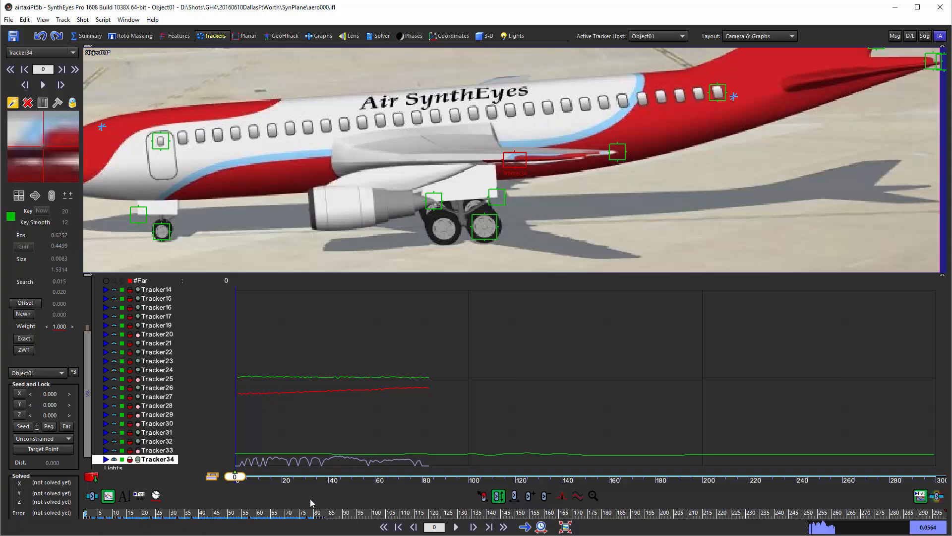
{"action": "left_click_drag", "start_coordinate": [248, 515], "coordinate": [85, 516]}
Show the full image in the Features workspace and scrub the entire shot to examine the trackers on the airplane
{"action": "left_click", "coordinate": [179, 36]}
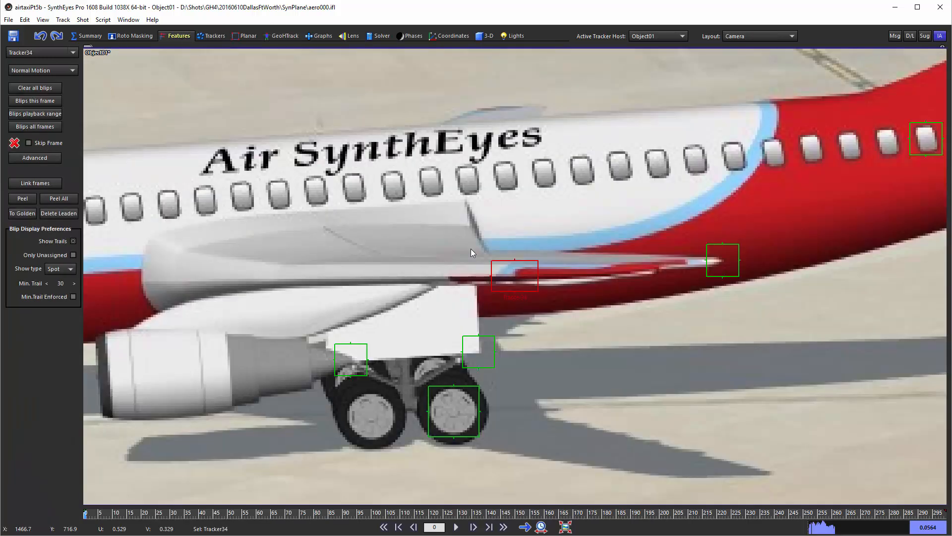
{"action": "left_click", "coordinate": [566, 528]}
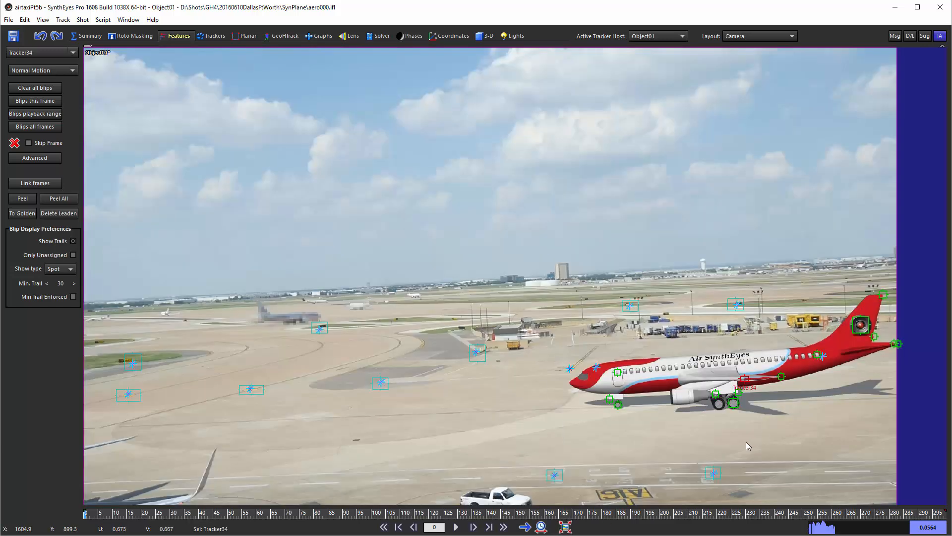
{"action": "mouse_move", "coordinate": [187, 514]}
{"action": "left_mouse_down"}
{"action": "mouse_move", "coordinate": [97, 507]}
{"action": "mouse_move", "coordinate": [140, 507]}
{"action": "left_mouse_up"}
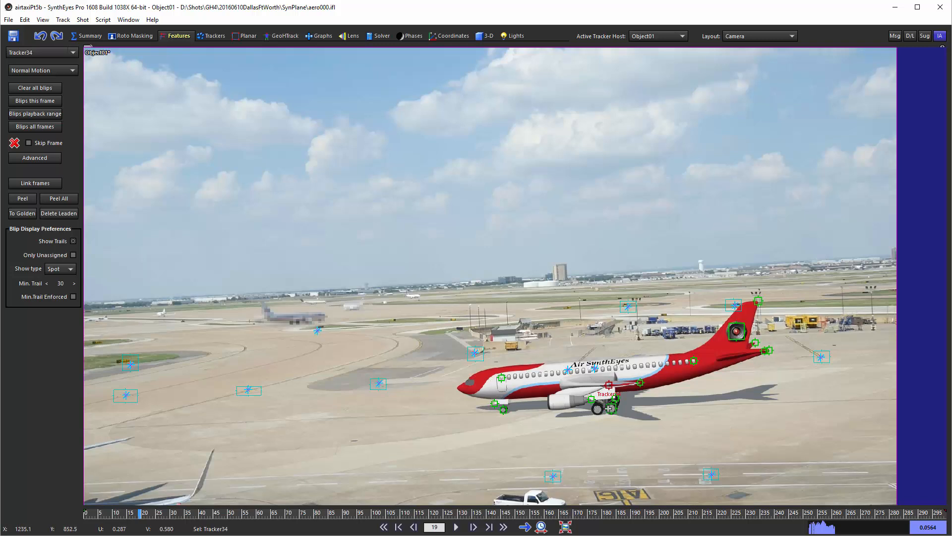
{"action": "mouse_move", "coordinate": [639, 388]}
{"action": "left_click", "coordinate": [206, 516]}
{"action": "left_click_drag", "start_coordinate": [215, 518], "coordinate": [946, 535]}
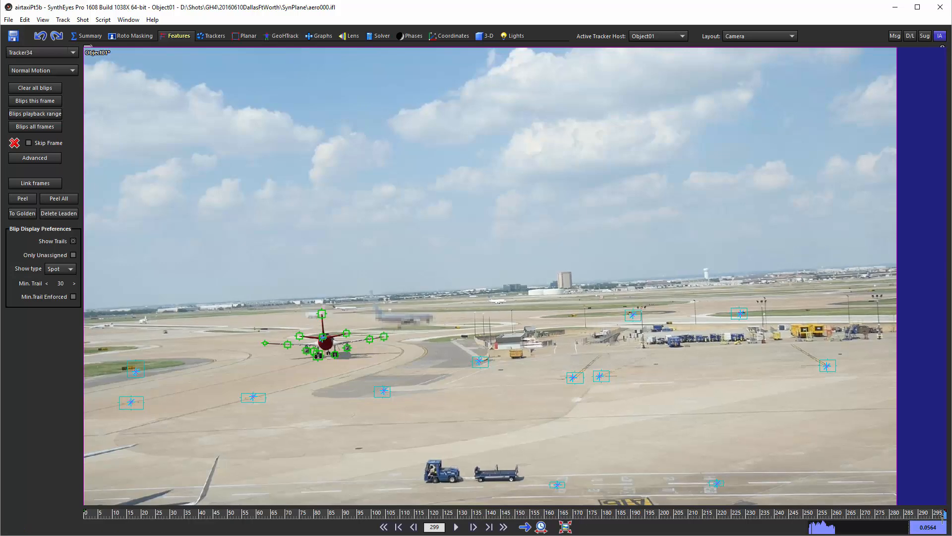
{"action": "left_click_drag", "start_coordinate": [943, 516], "coordinate": [282, 532]}
{"action": "mouse_move", "coordinate": [286, 535]}
{"action": "left_mouse_down"}
{"action": "mouse_move", "coordinate": [182, 534]}
{"action": "mouse_move", "coordinate": [716, 534]}
{"action": "left_mouse_up"}
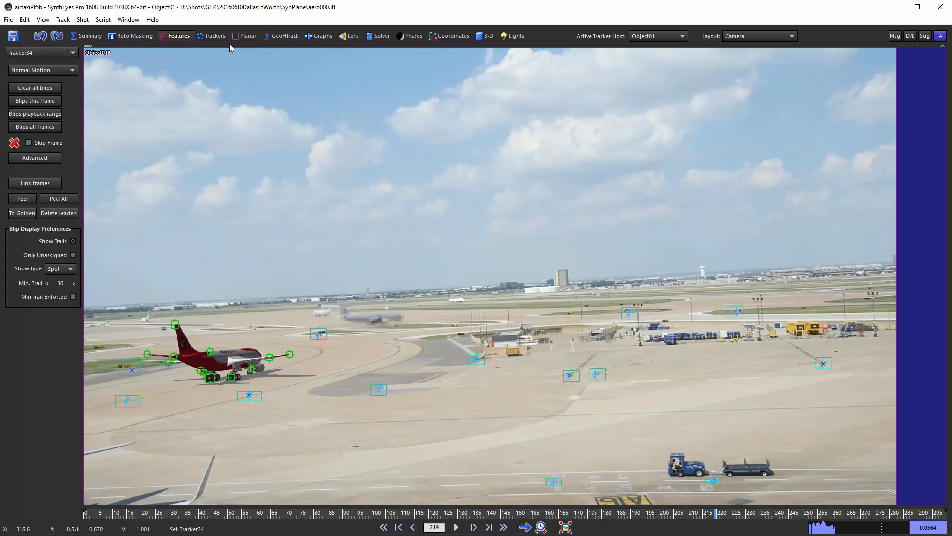
Examine the lifetimes of all airplane trackers and the curves of Tracker34 in the graph editor
{"action": "left_click", "coordinate": [323, 36]}
{"action": "left_click", "coordinate": [322, 36]}
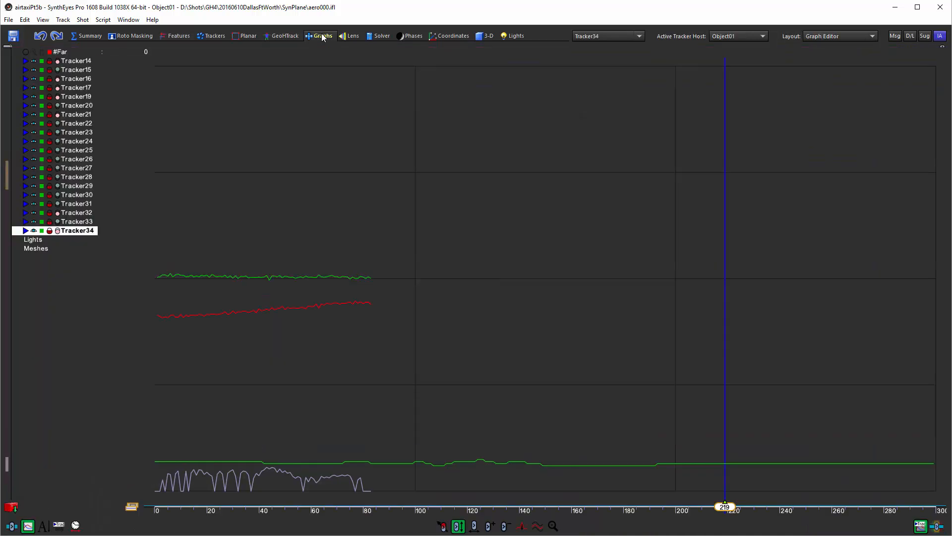
{"action": "left_click", "coordinate": [12, 526]}
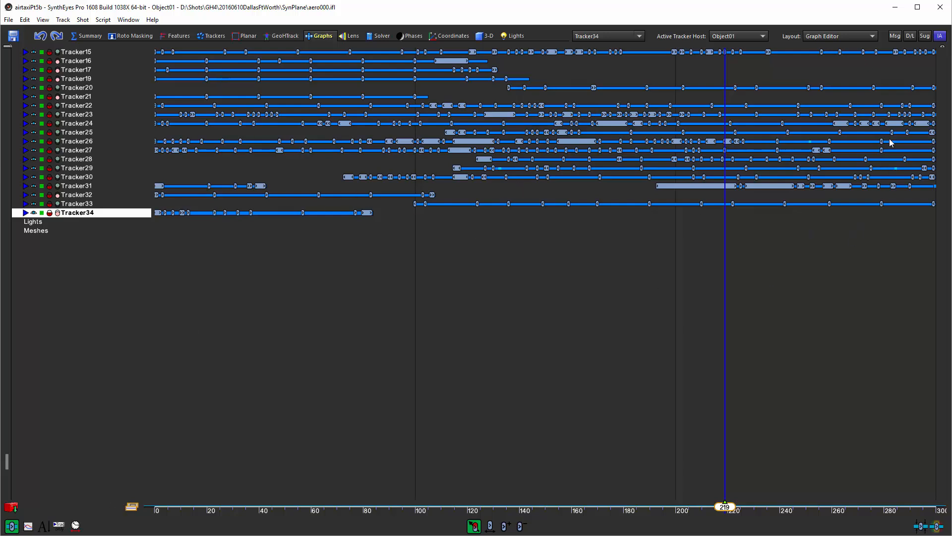
{"action": "left_click", "coordinate": [28, 526]}
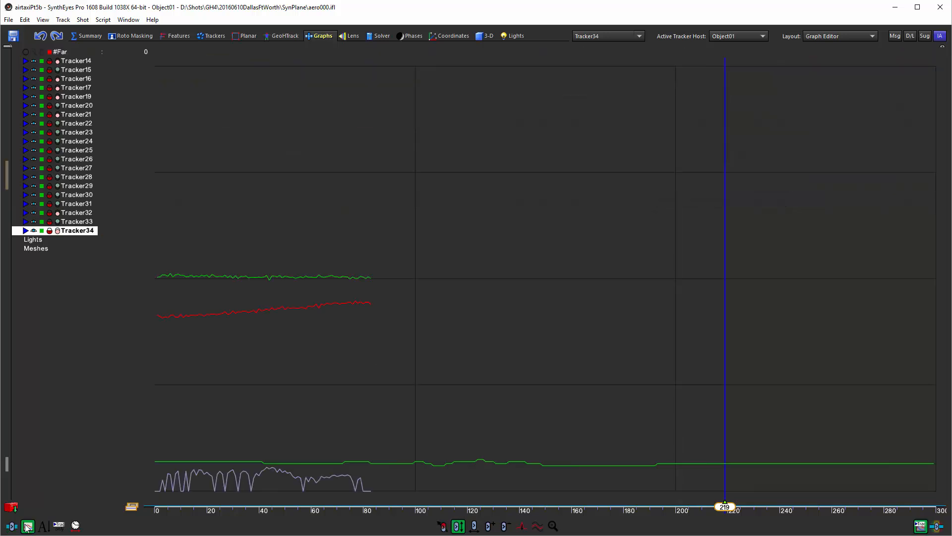
Check the per-frame count of normal active trackers at frame 0 and up to frame 188, alongside the camera view
{"action": "scroll", "coordinate": [45, 188], "scroll_direction": "up", "scroll_amount": 3}
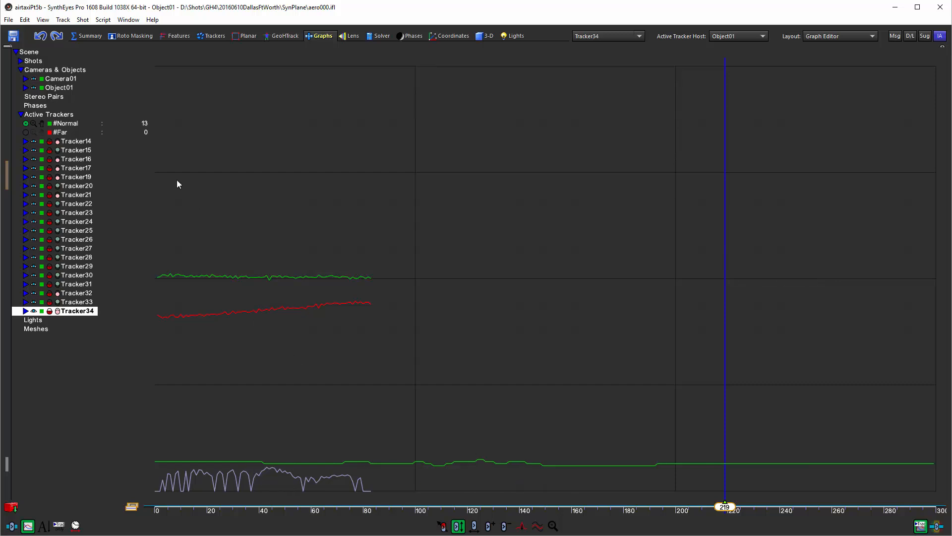
{"action": "left_click_drag", "start_coordinate": [218, 512], "coordinate": [155, 512]}
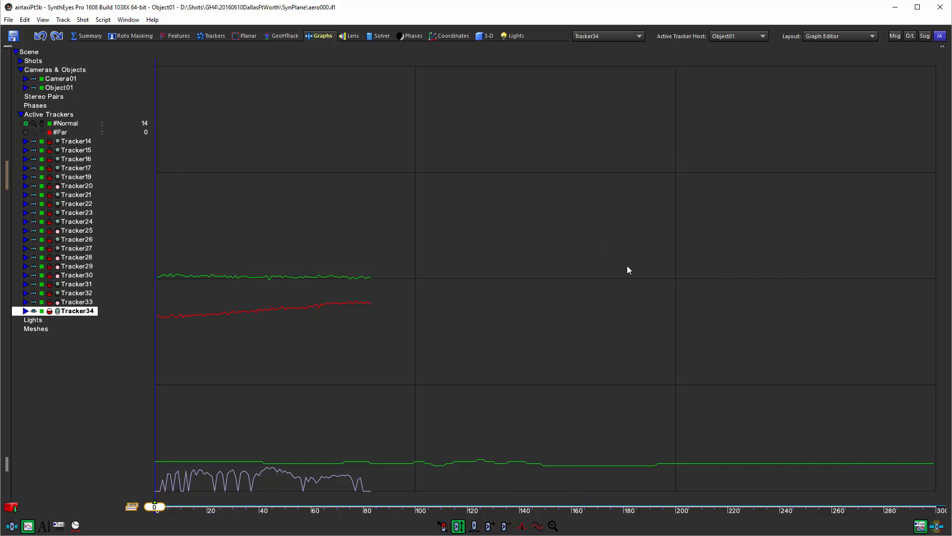
{"action": "left_click", "coordinate": [212, 35]}
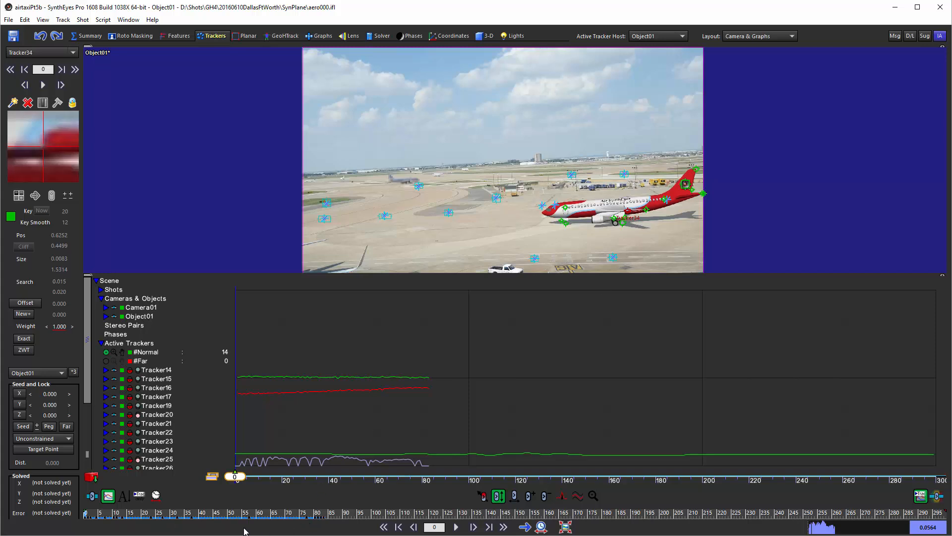
{"action": "left_click_drag", "start_coordinate": [184, 515], "coordinate": [627, 515]}
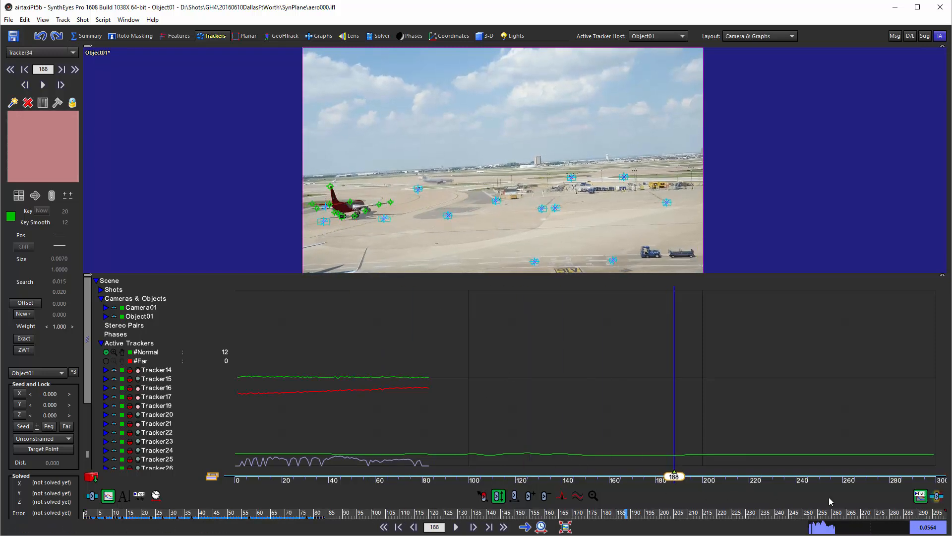
Return to frame 0 and show the 3-D workspace in the Quad Perspective layout
{"action": "left_click_drag", "start_coordinate": [913, 515], "coordinate": [86, 514]}
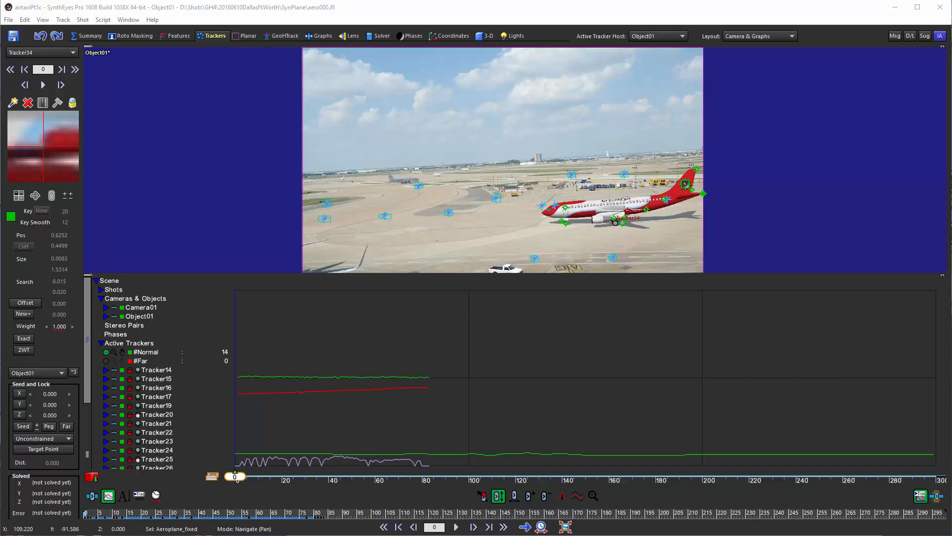
{"action": "left_click", "coordinate": [488, 36]}
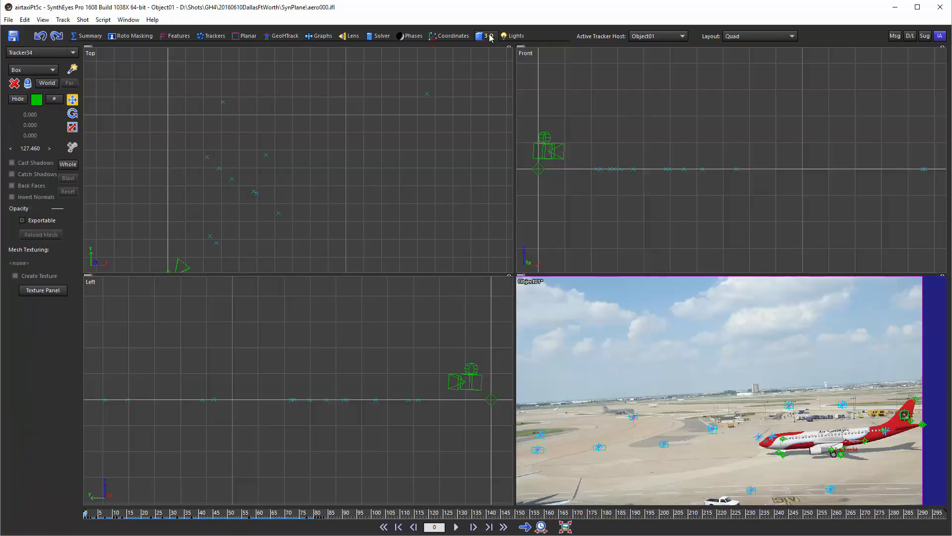
{"action": "left_click", "coordinate": [767, 36]}
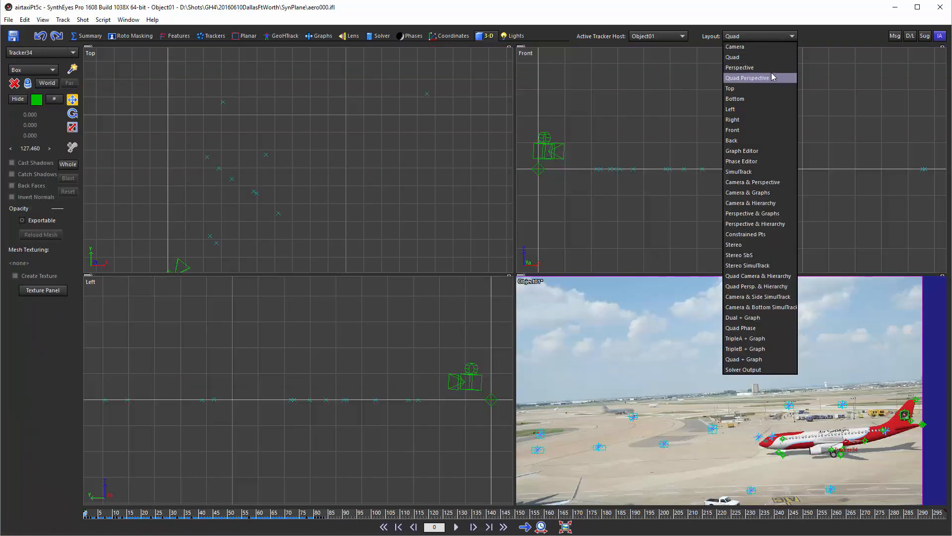
{"action": "left_click", "coordinate": [771, 78]}
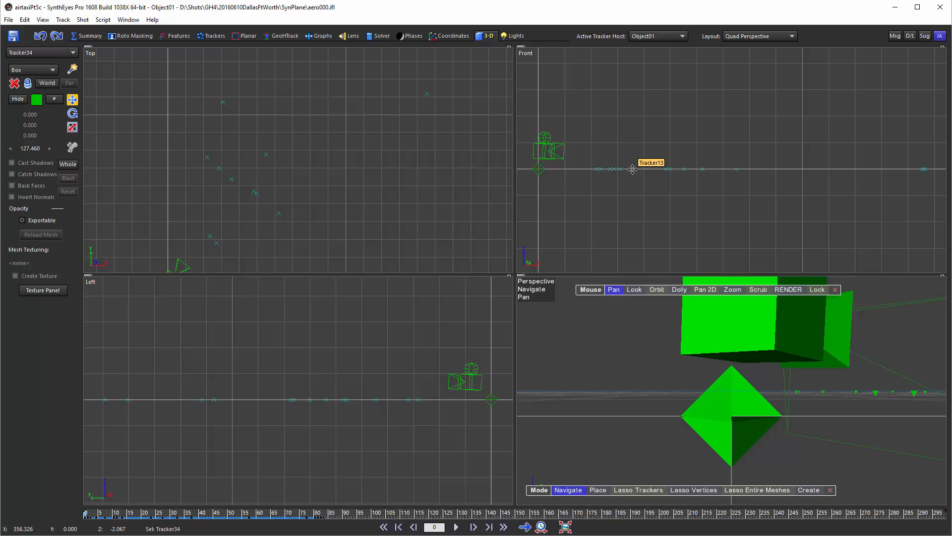
Import the Aeroplane_fixed mesh with its normals stripped and frame it in the Top view
{"action": "left_click", "coordinate": [10, 21]}
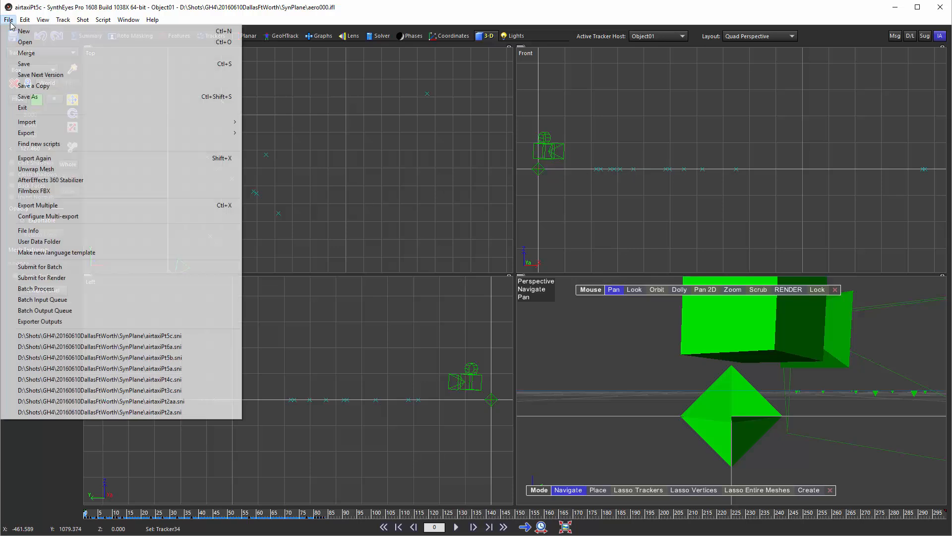
{"action": "mouse_move", "coordinate": [132, 122]}
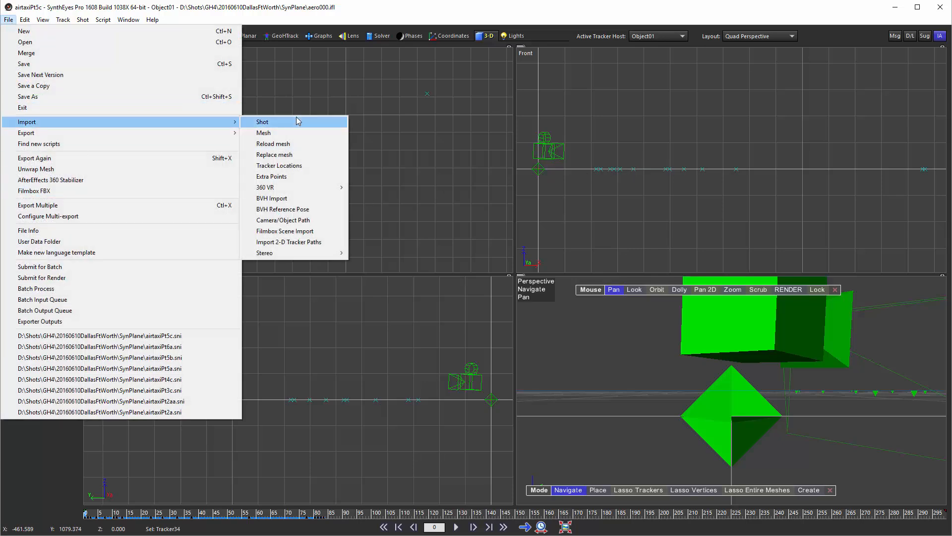
{"action": "left_click", "coordinate": [286, 132]}
{"action": "double_click", "coordinate": [165, 106]}
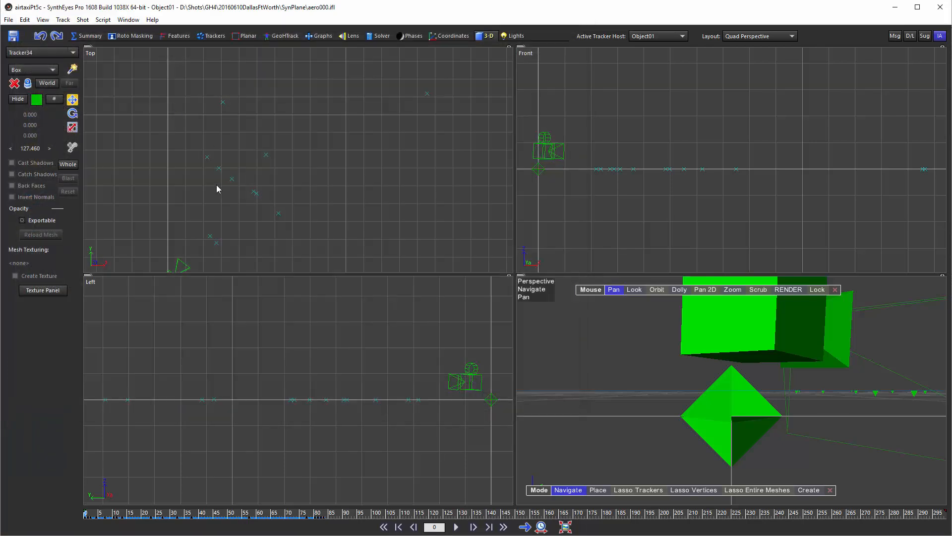
{"action": "left_click", "coordinate": [626, 393]}
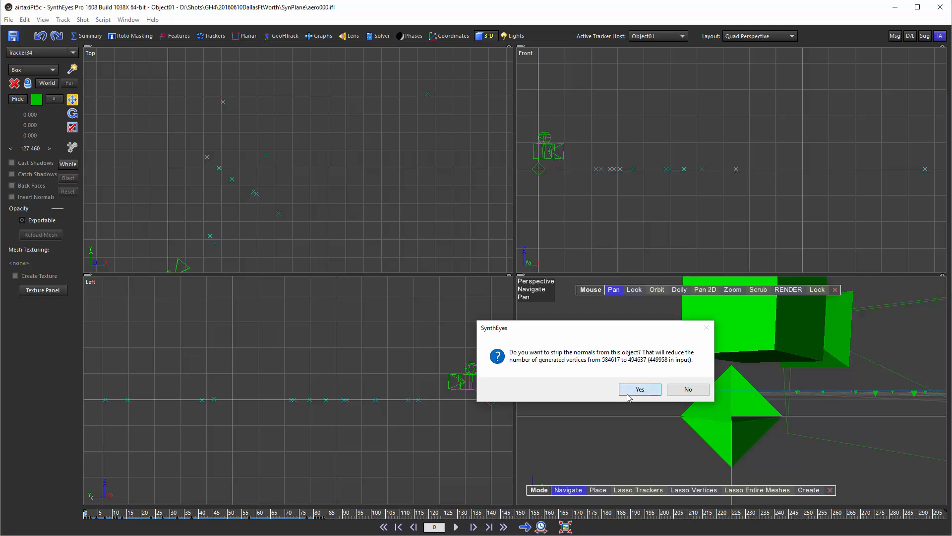
{"action": "middle_click_drag", "start_coordinate": [204, 209], "coordinate": [332, 100]}
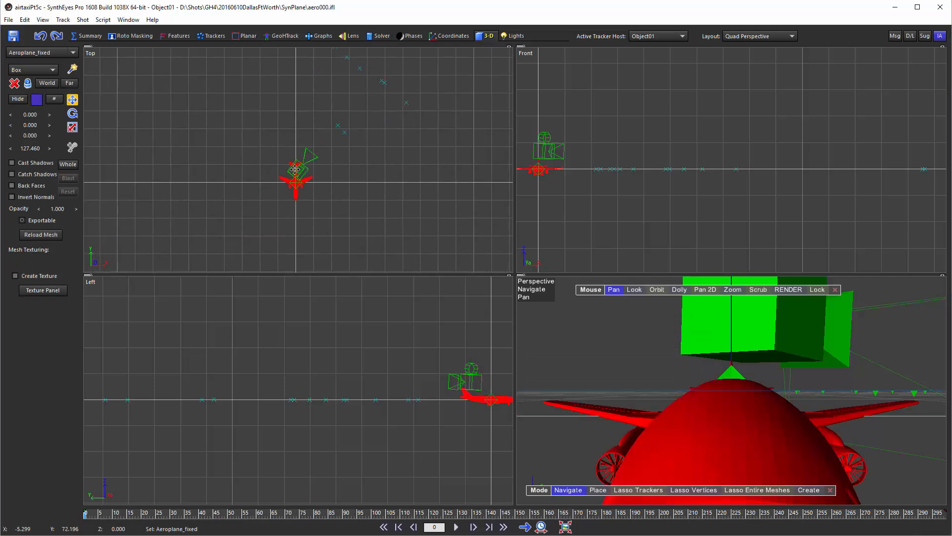
{"action": "scroll", "coordinate": [292, 176], "scroll_direction": "up", "scroll_amount": 4}
{"action": "middle_click_drag", "start_coordinate": [244, 191], "coordinate": [248, 163]}
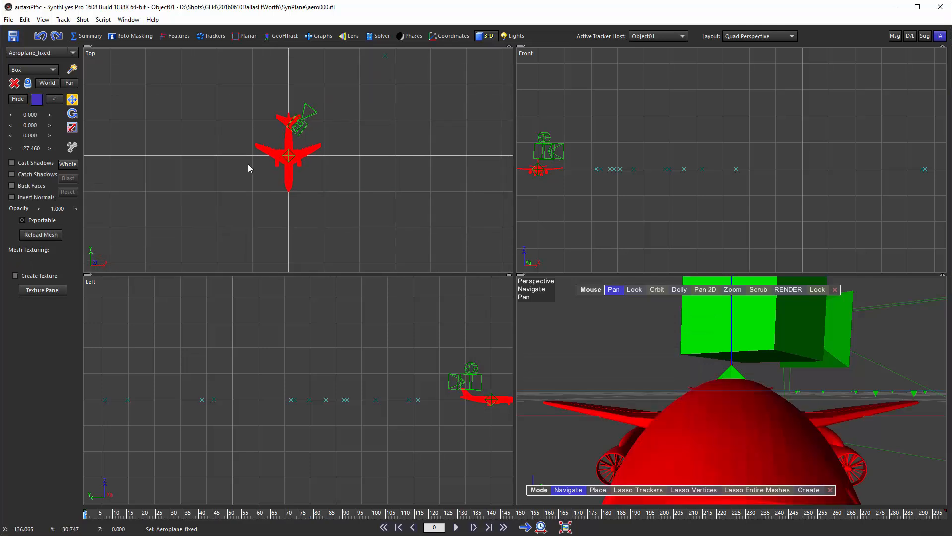
{"action": "scroll", "coordinate": [254, 162], "scroll_direction": "up", "scroll_amount": 4}
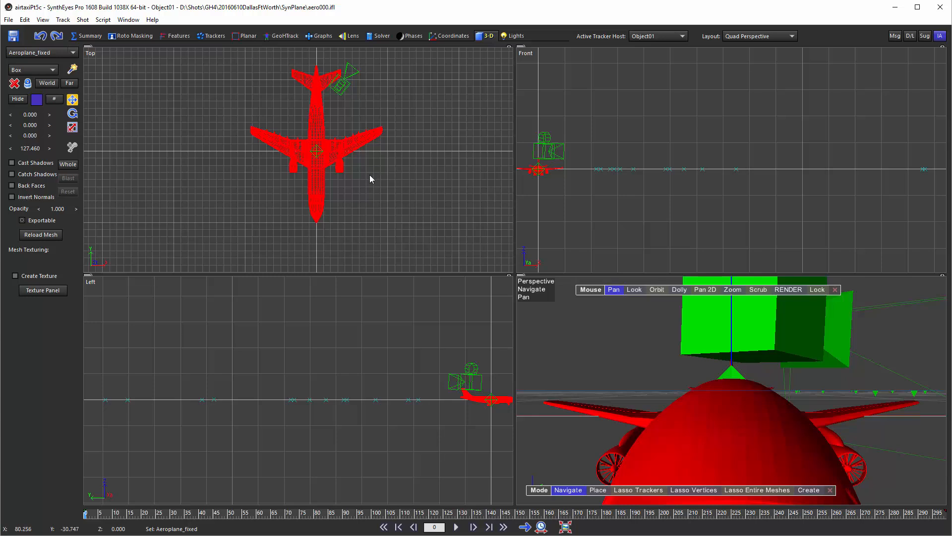
Assign the SSONTech texture to the airplane mesh, with lit texture and hidden mesh selection enabled
{"action": "key", "text": "shift+t"}
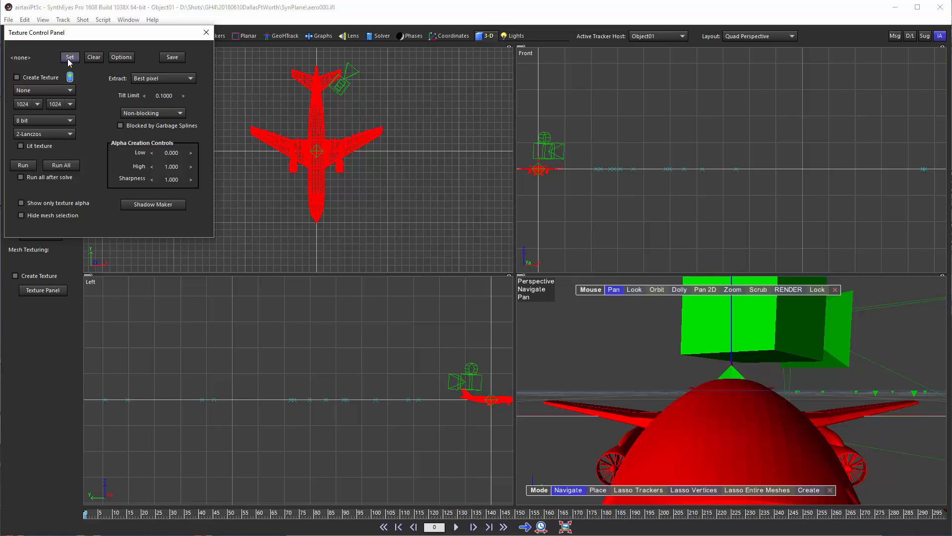
{"action": "left_click", "coordinate": [70, 57]}
{"action": "left_click", "coordinate": [388, 102]}
{"action": "double_click", "coordinate": [388, 101]}
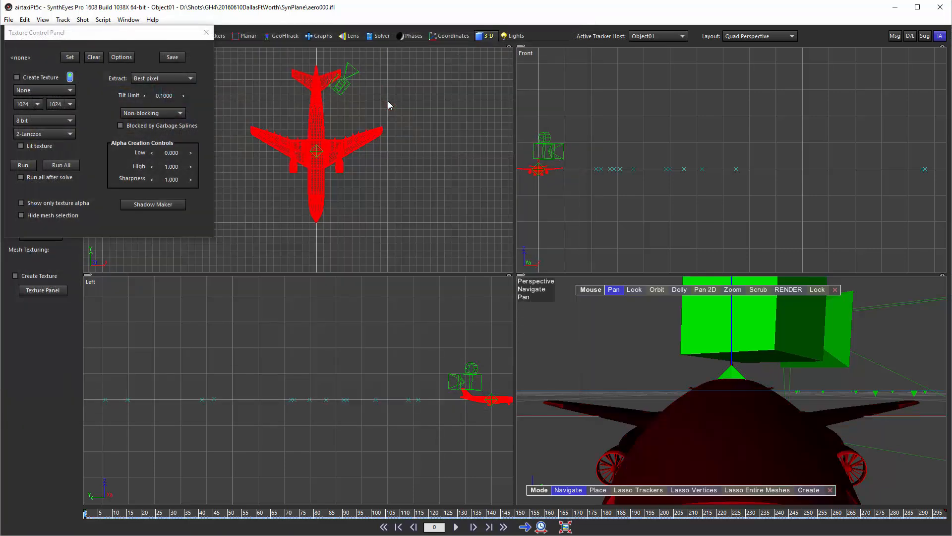
{"action": "left_click", "coordinate": [43, 148]}
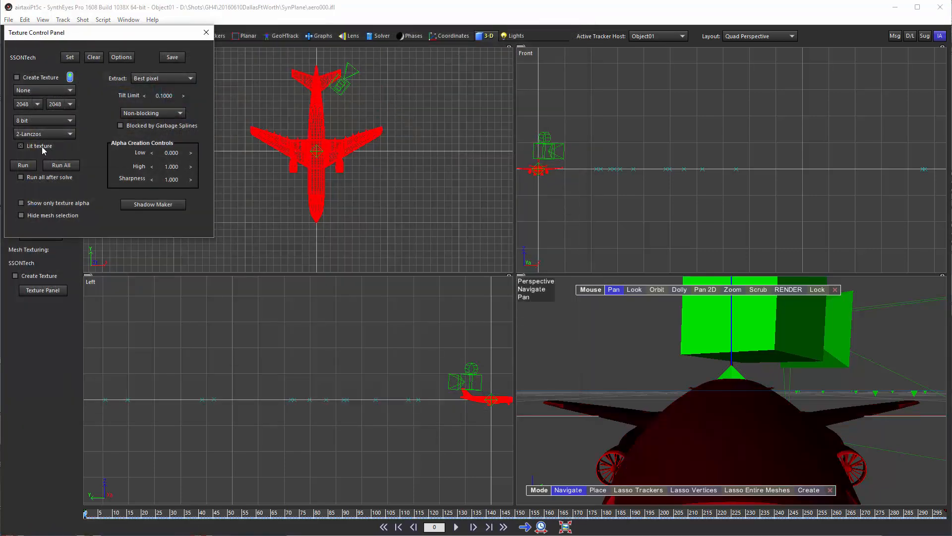
{"action": "left_click", "coordinate": [54, 218]}
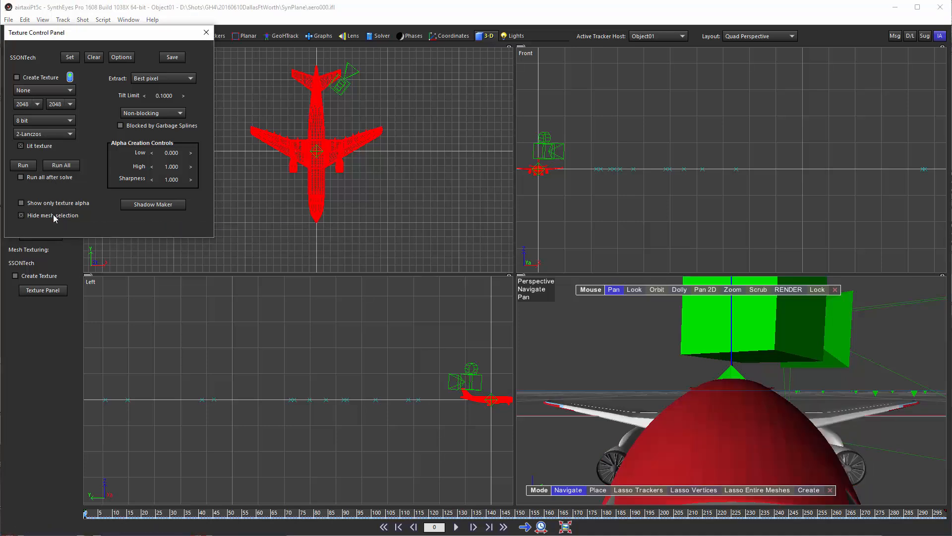
{"action": "left_click_drag", "start_coordinate": [124, 38], "coordinate": [521, 42]}
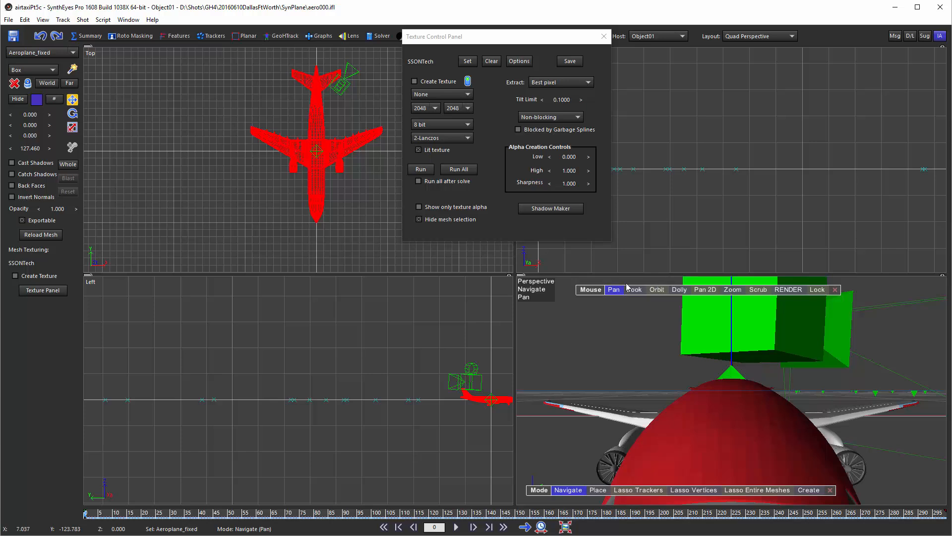
Enable back faces for the airplane mesh, with the whole plane shown at an angle in the Perspective view
{"action": "left_click", "coordinate": [657, 290]}
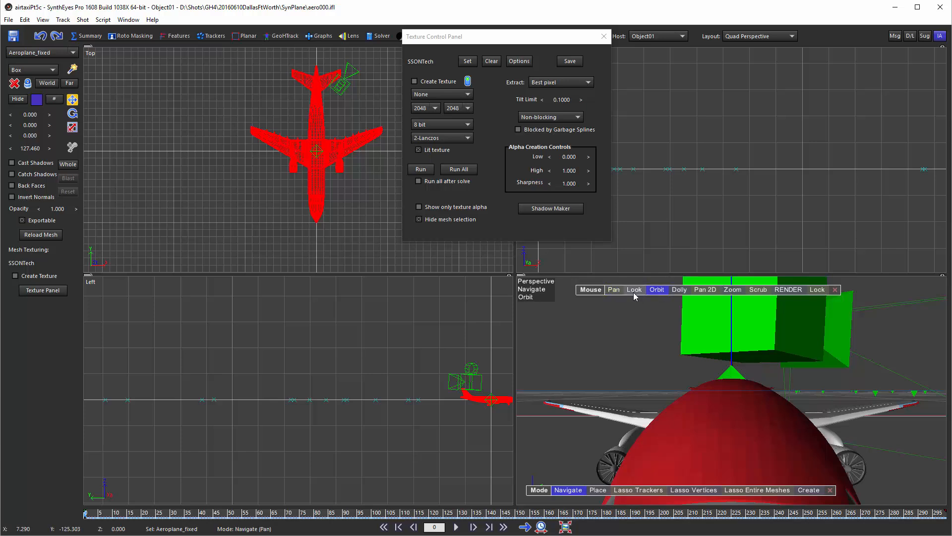
{"action": "left_click_drag", "start_coordinate": [684, 292], "coordinate": [684, 344]}
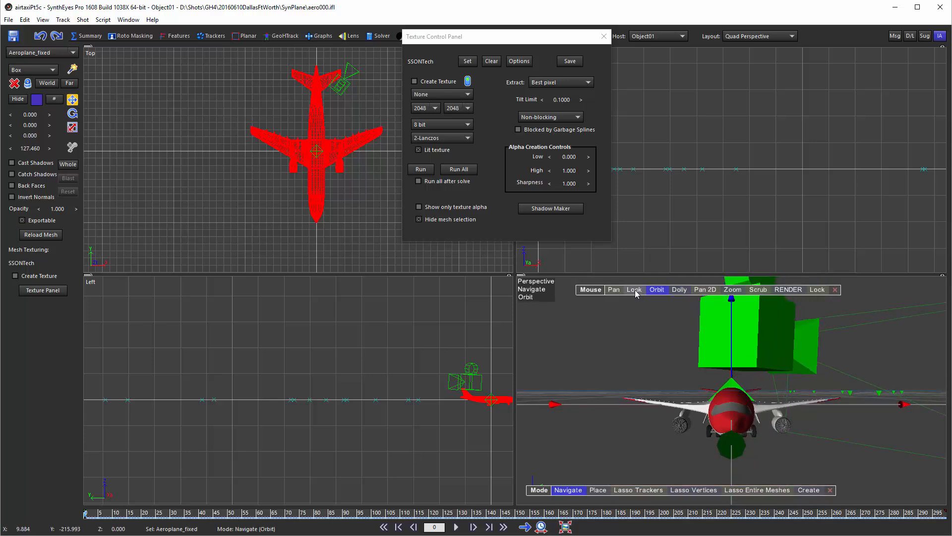
{"action": "left_click_drag", "start_coordinate": [678, 291], "coordinate": [537, 343]}
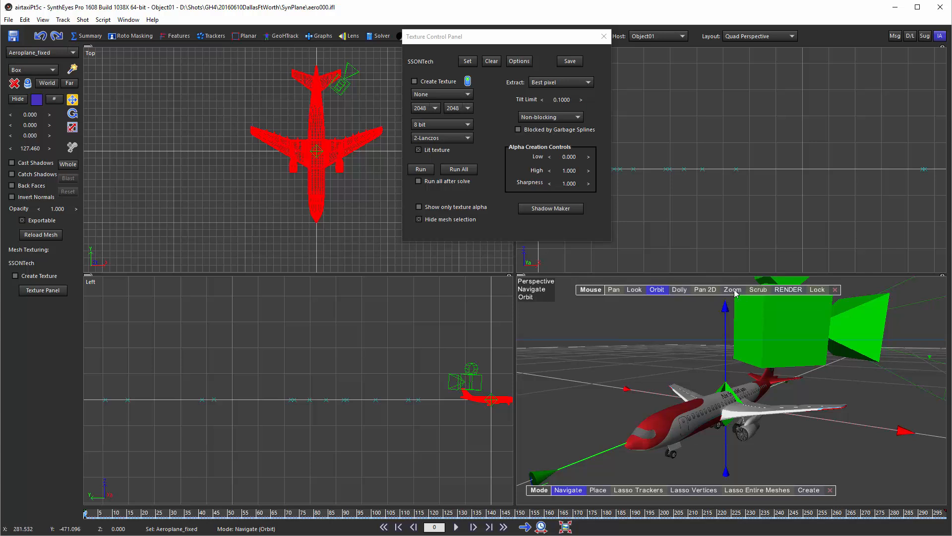
{"action": "left_click_drag", "start_coordinate": [611, 291], "coordinate": [592, 276]}
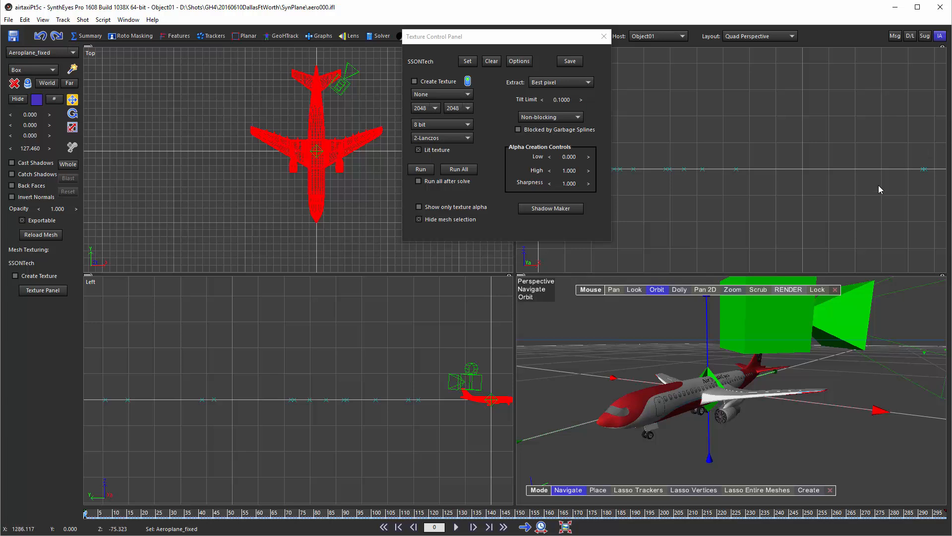
{"action": "left_click", "coordinate": [12, 187]}
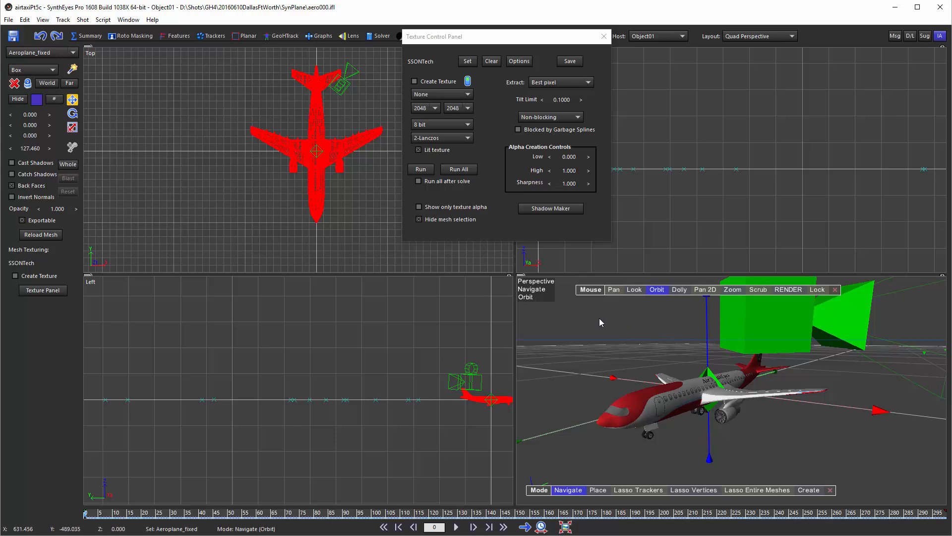
Create smooth normals for the airplane mesh and inspect its shading in the Perspective view
{"action": "right_click", "coordinate": [566, 293]}
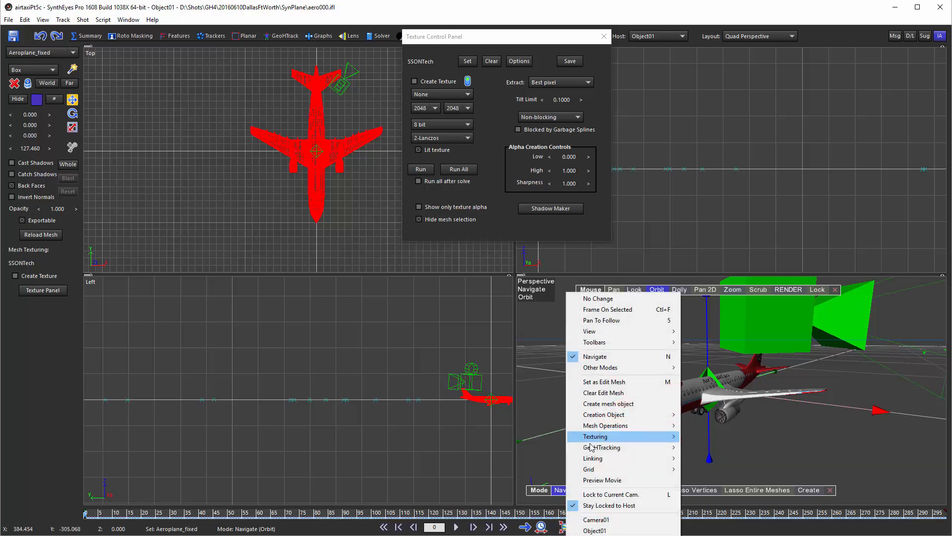
{"action": "mouse_move", "coordinate": [622, 441]}
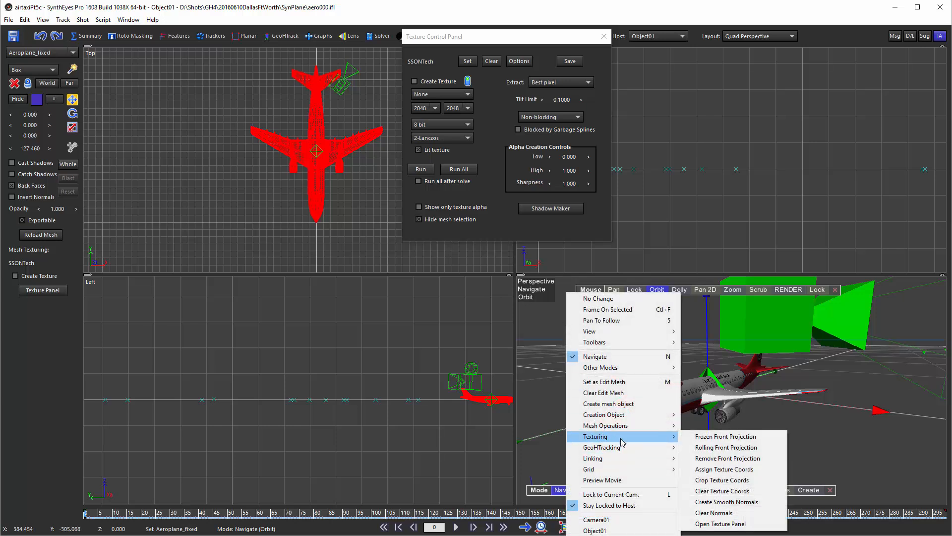
{"action": "left_click", "coordinate": [724, 501]}
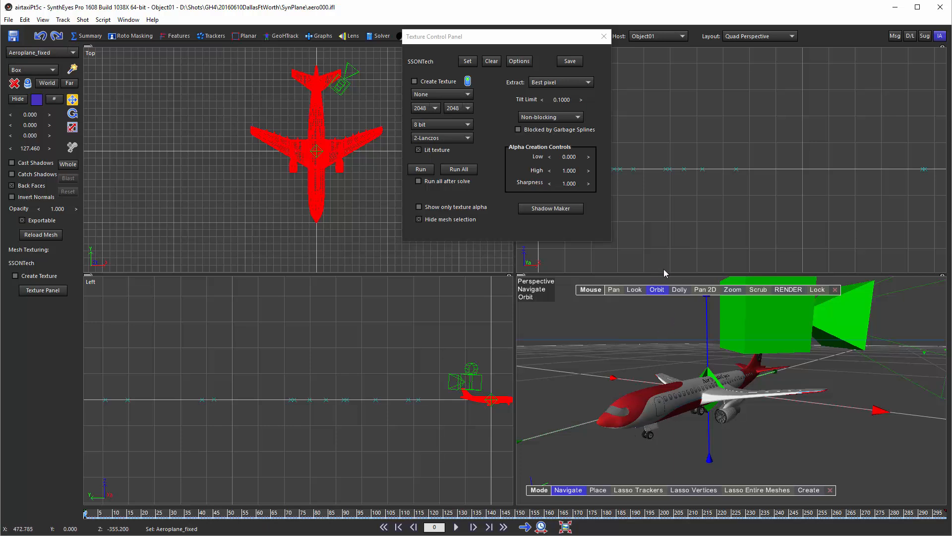
{"action": "left_click_drag", "start_coordinate": [658, 290], "coordinate": [635, 312]}
{"action": "left_click_drag", "start_coordinate": [483, 315], "coordinate": [527, 334]}
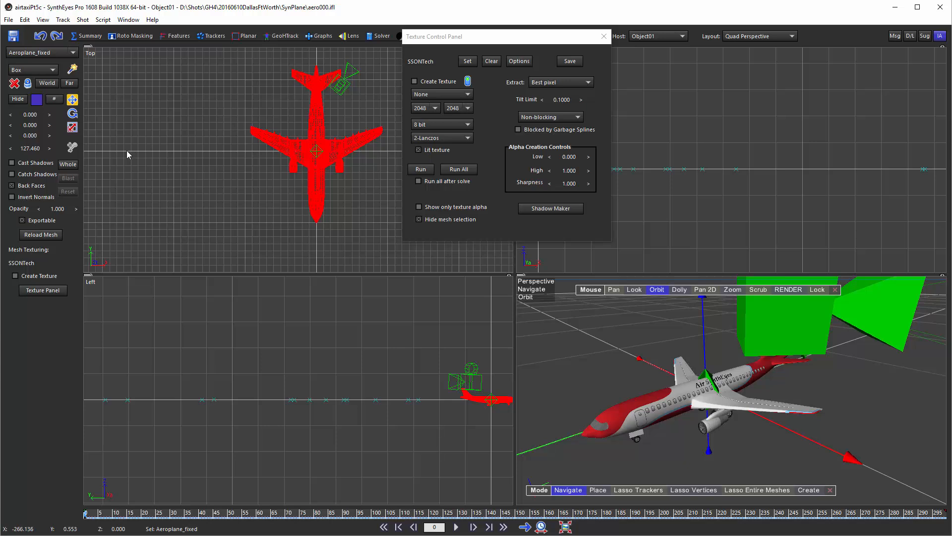
Scale the airplane mesh uniformly to 0.717842
{"action": "left_click", "coordinate": [70, 129]}
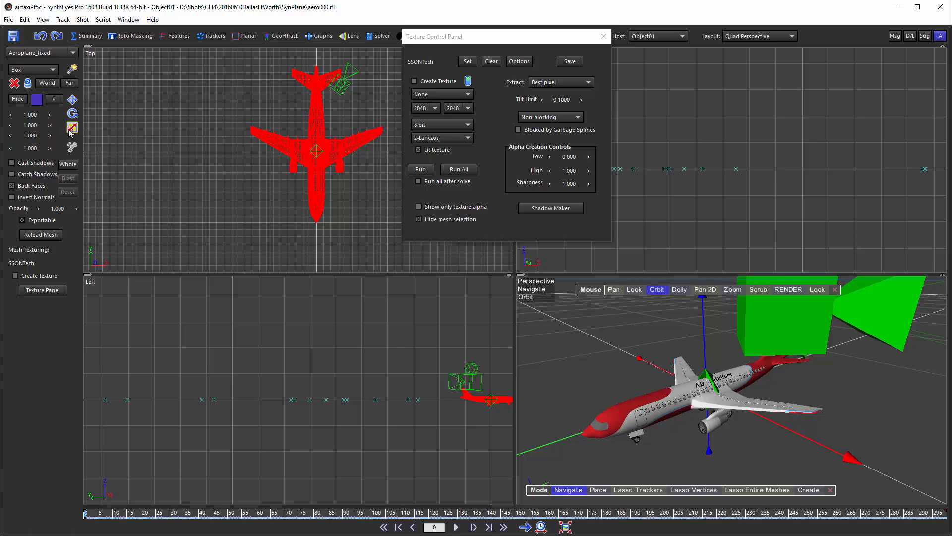
{"action": "double_click", "coordinate": [27, 151]}
{"action": "type", "text": "0.717842"}
{"action": "key", "text": "Return"}
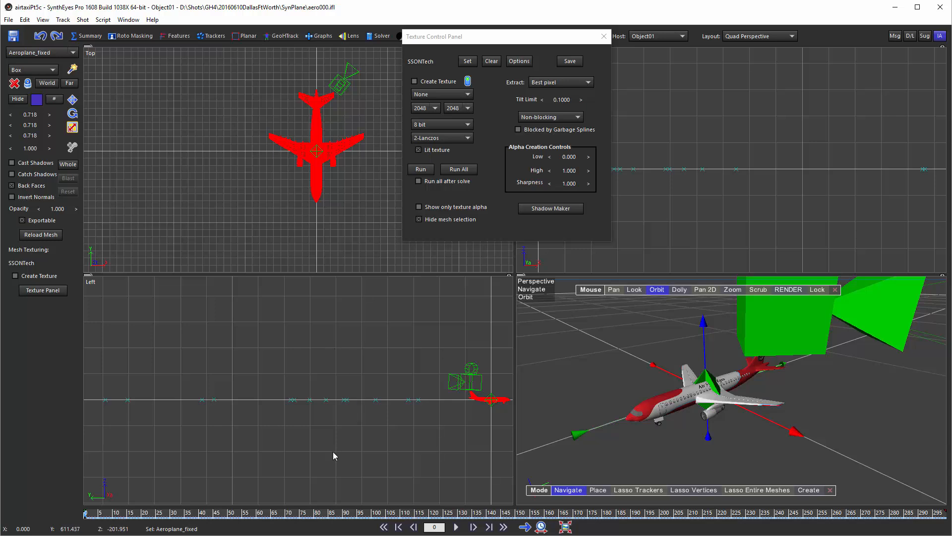
Rotate the airplane mesh to 180 degrees about the vertical axis, using its first rotation value
{"action": "left_click", "coordinate": [73, 113]}
{"action": "left_click", "coordinate": [31, 114]}
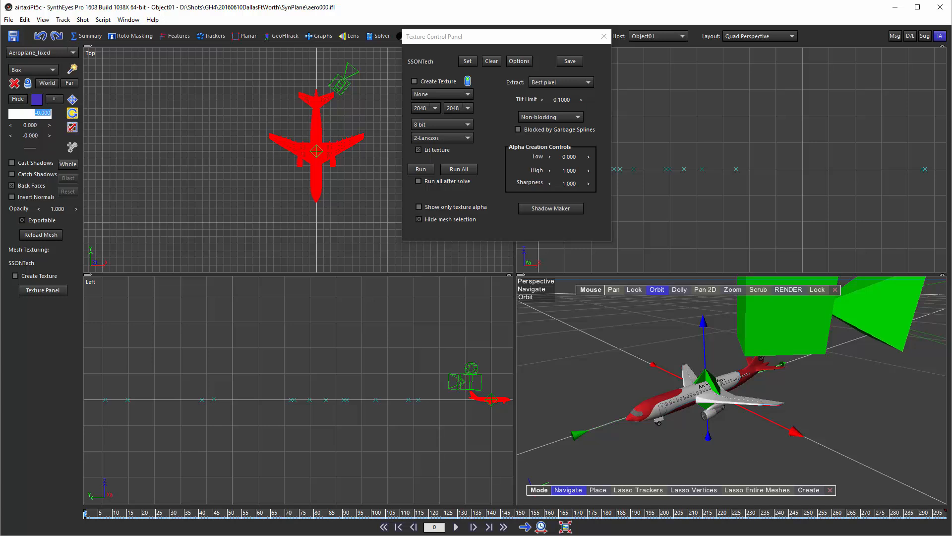
{"action": "type", "text": "180"}
{"action": "key", "text": "Return"}
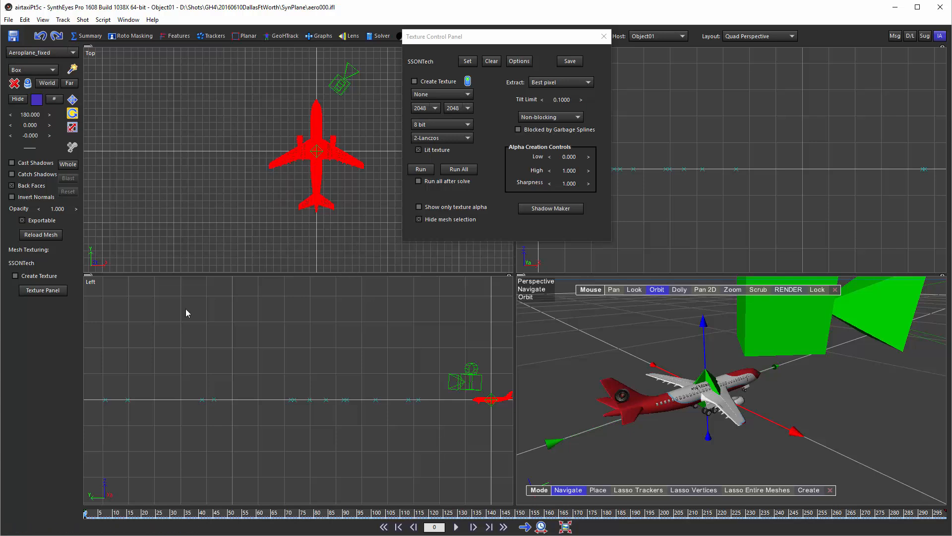
Raise the airplane mesh to a Z position of 18 so its wheels rest on the ground line in the Front view
{"action": "scroll", "coordinate": [667, 160], "scroll_direction": "down", "scroll_amount": 5}
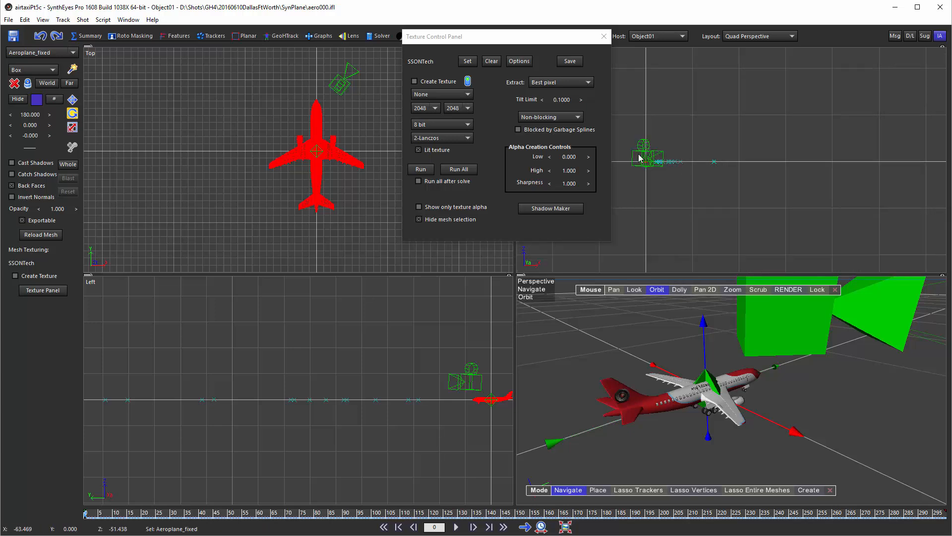
{"action": "middle_click_drag", "start_coordinate": [627, 189], "coordinate": [733, 187]}
{"action": "scroll", "coordinate": [757, 163], "scroll_direction": "up", "scroll_amount": 3}
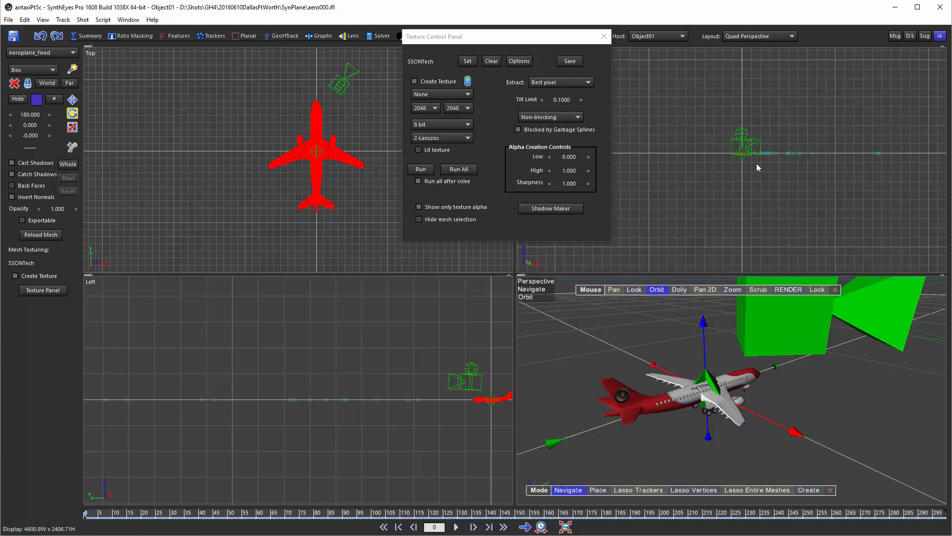
{"action": "scroll", "coordinate": [718, 139], "scroll_direction": "up", "scroll_amount": 2}
{"action": "middle_click_drag", "start_coordinate": [719, 138], "coordinate": [825, 219]}
{"action": "scroll", "coordinate": [824, 216], "scroll_direction": "up", "scroll_amount": 5}
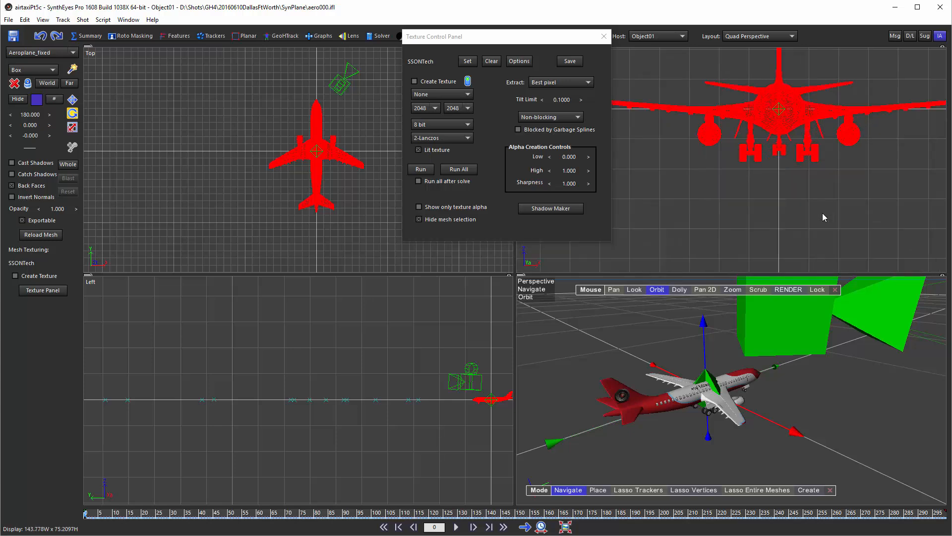
{"action": "middle_click_drag", "start_coordinate": [753, 222], "coordinate": [720, 264]}
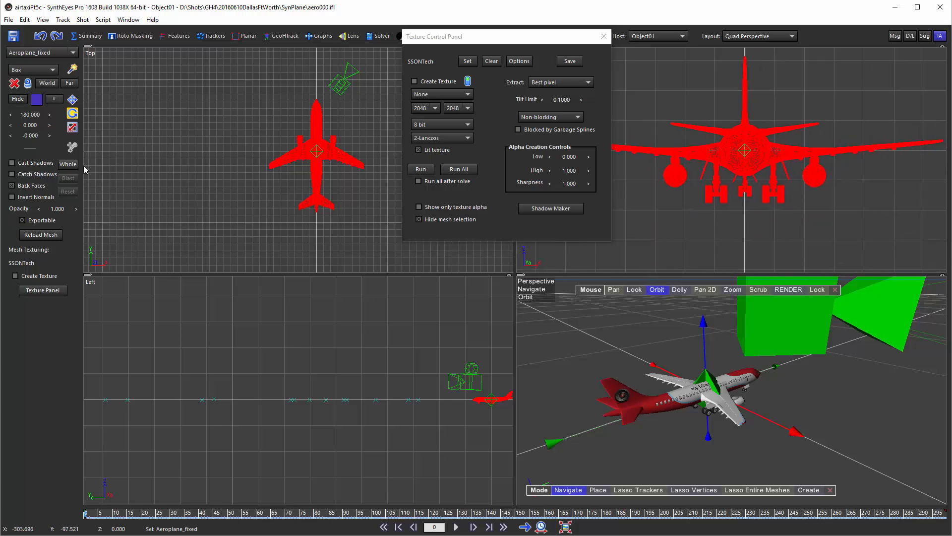
{"action": "left_click", "coordinate": [73, 99]}
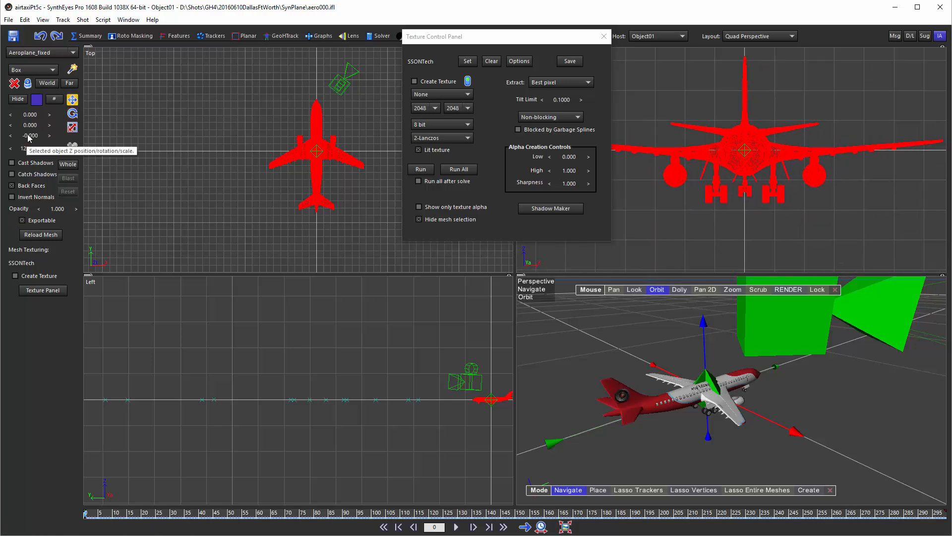
{"action": "left_click_drag", "start_coordinate": [30, 136], "coordinate": [48, 136]}
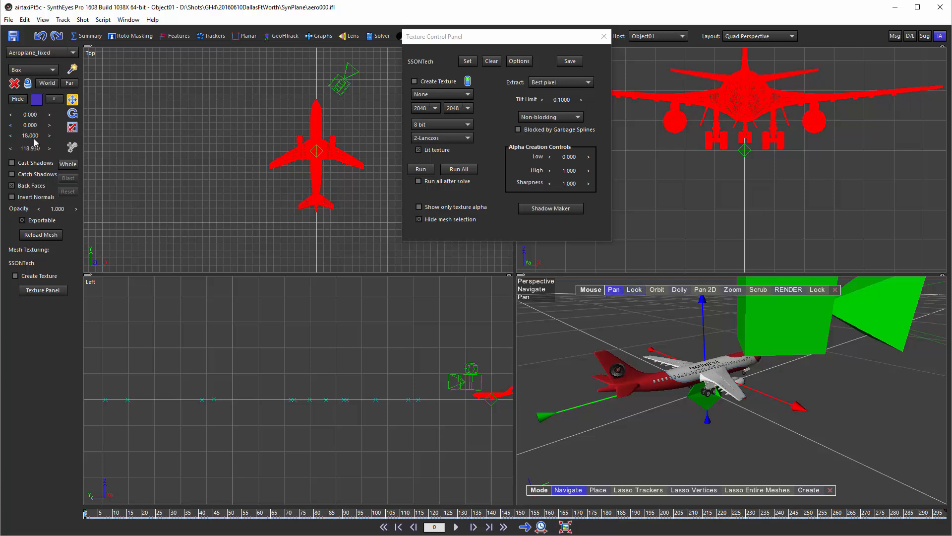
Lower the airplane mesh to a Z position of 17.5 and set its second rotation value to 2.2 degrees to bring the nose wheel down
{"action": "key", "text": "ctrl"}
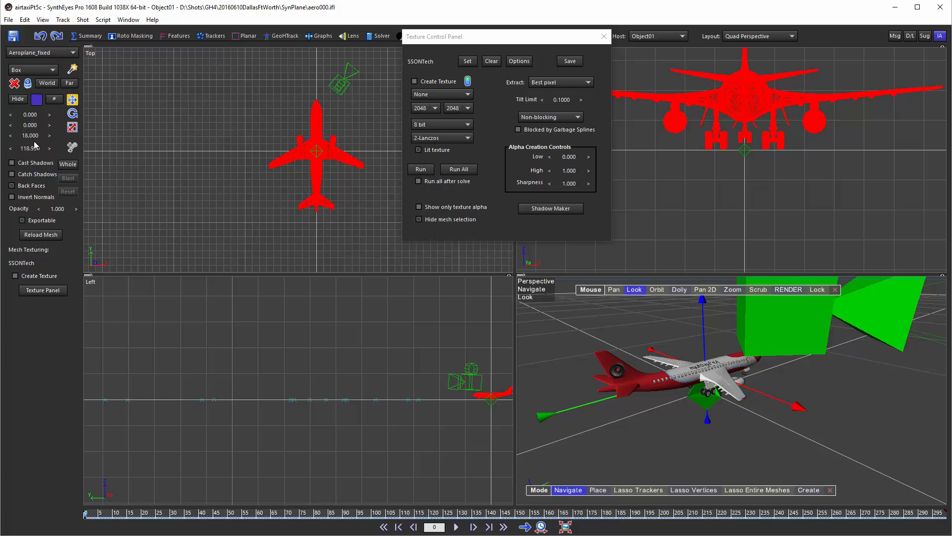
{"action": "left_click_drag", "start_coordinate": [29, 135], "coordinate": [24, 135], "text": "ctrl"}
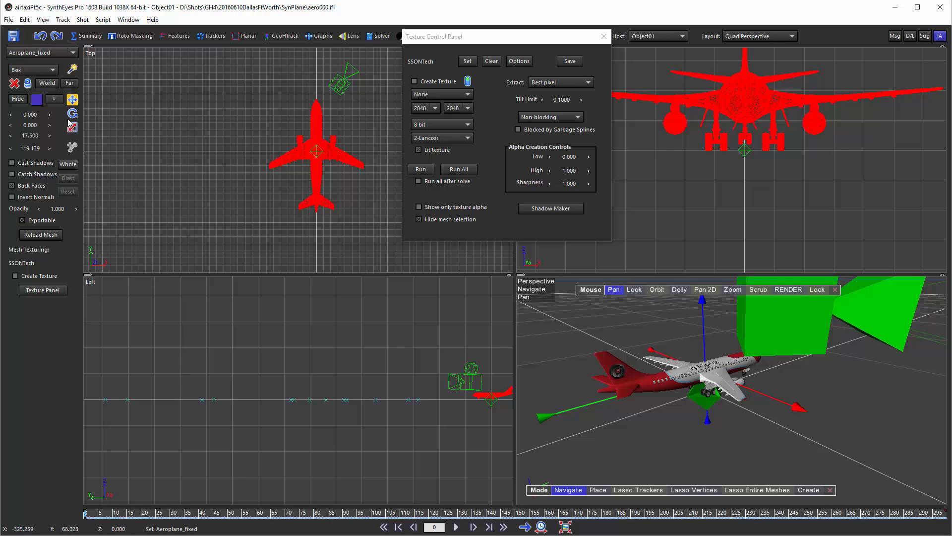
{"action": "middle_click_drag", "start_coordinate": [416, 302], "coordinate": [227, 308]}
{"action": "scroll", "coordinate": [243, 376], "scroll_direction": "up", "scroll_amount": 10}
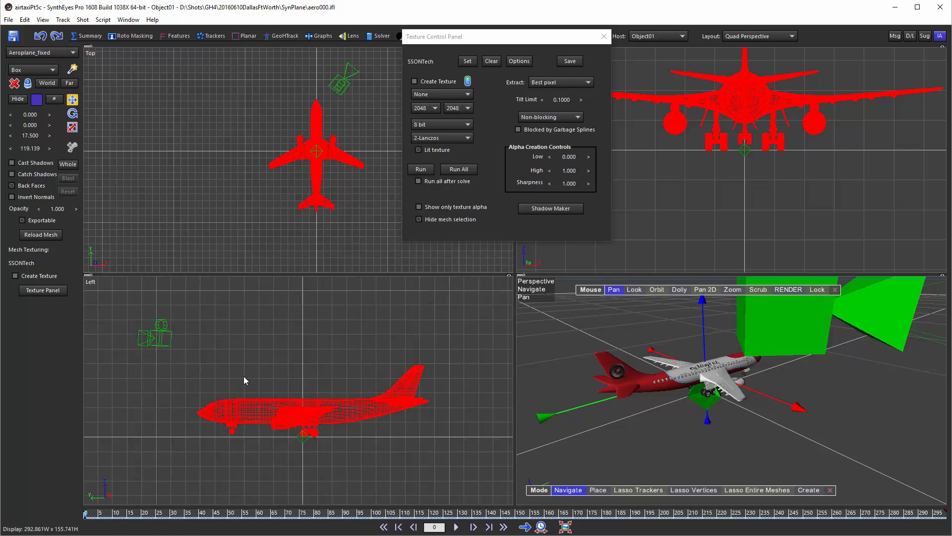
{"action": "scroll", "coordinate": [290, 390], "scroll_direction": "up", "scroll_amount": 3}
{"action": "middle_click_drag", "start_coordinate": [293, 387], "coordinate": [274, 295]}
{"action": "left_click", "coordinate": [72, 113]}
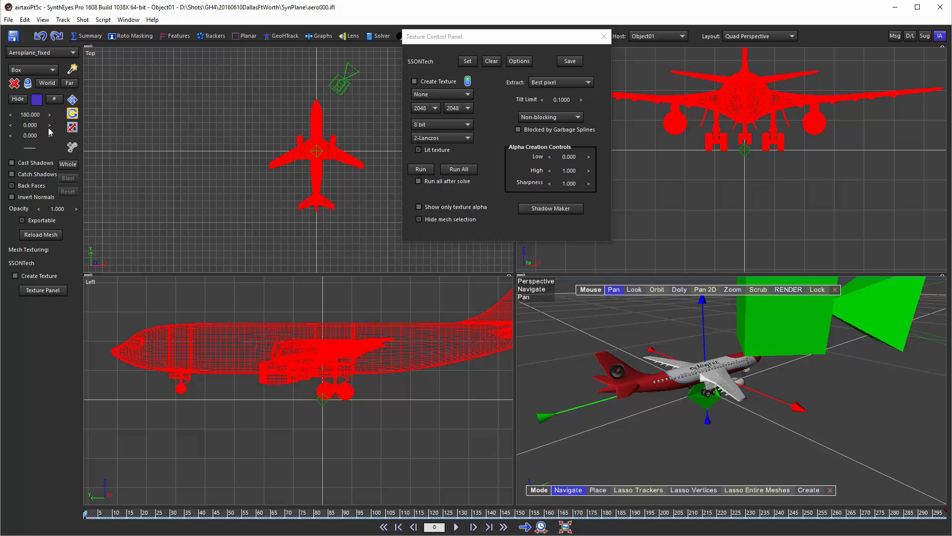
{"action": "left_click_drag", "start_coordinate": [31, 127], "coordinate": [39, 126]}
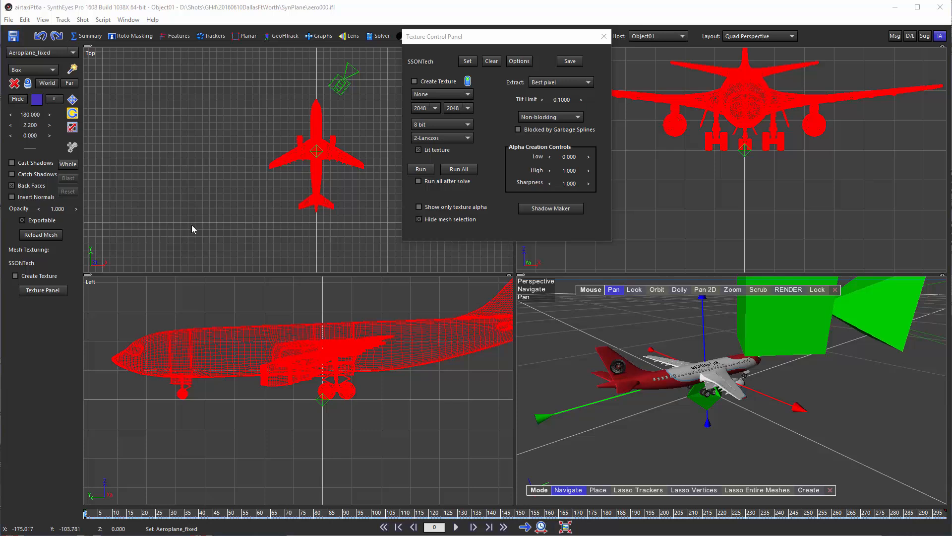
Switch to the GeoHTrack room with the Texture Control Panel closed, and collapse Camera01's trackers in the hierarchy
{"action": "left_click", "coordinate": [269, 39]}
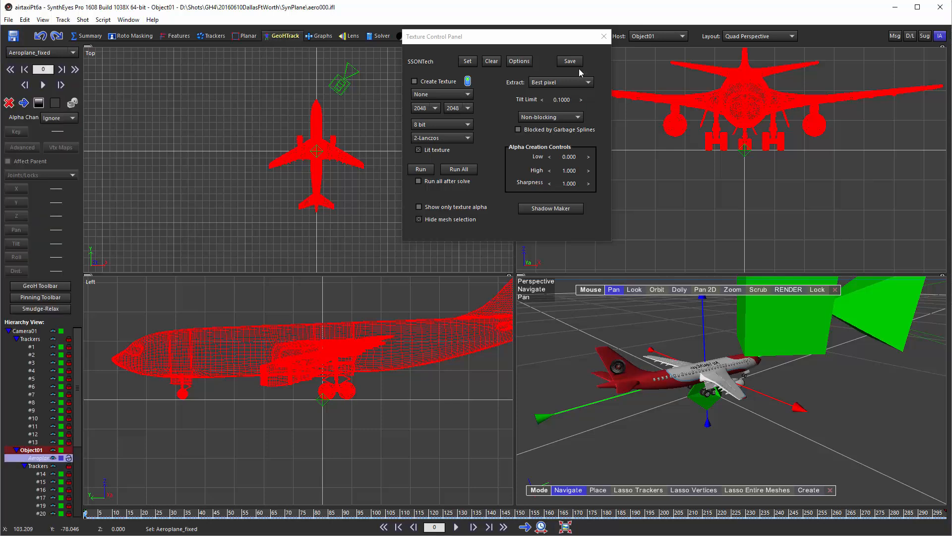
{"action": "left_click", "coordinate": [603, 37]}
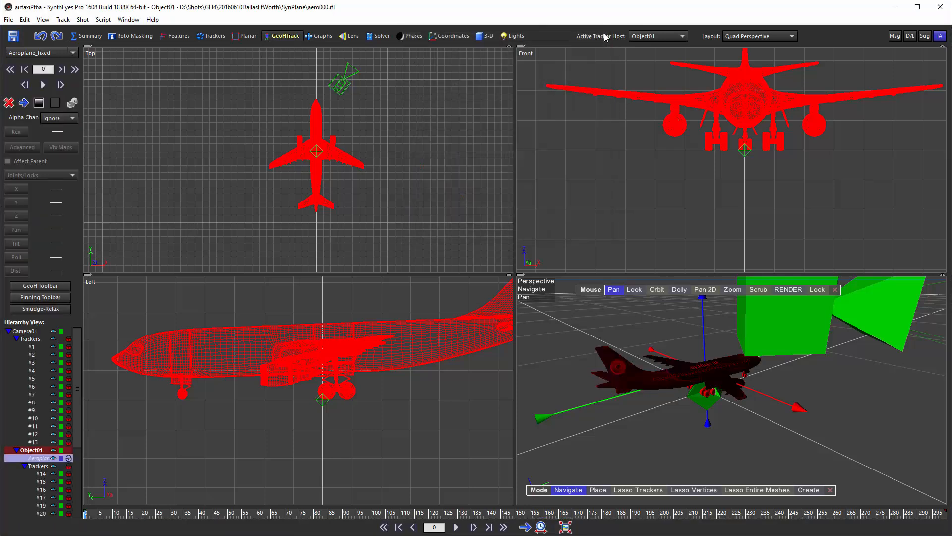
{"action": "left_click", "coordinate": [17, 339]}
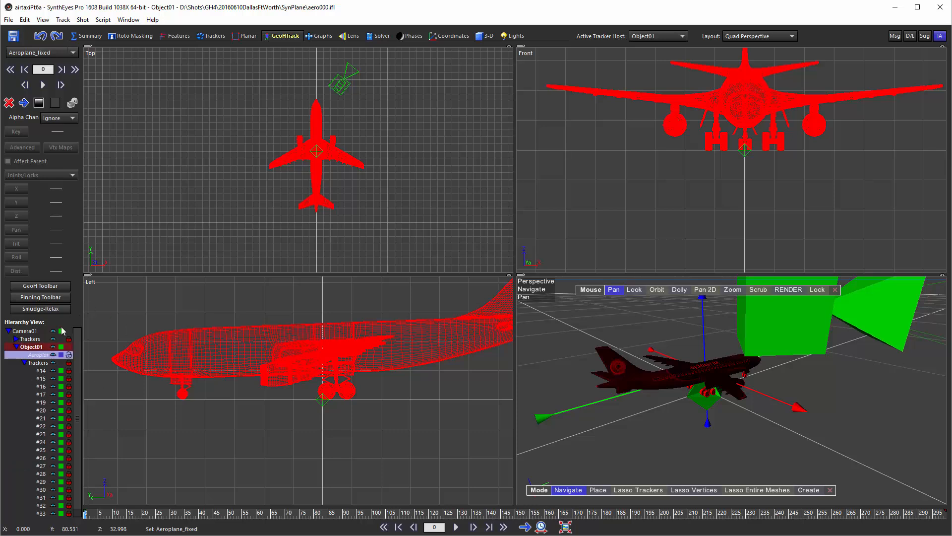
{"action": "scroll", "coordinate": [60, 365], "scroll_direction": "down", "scroll_amount": 1}
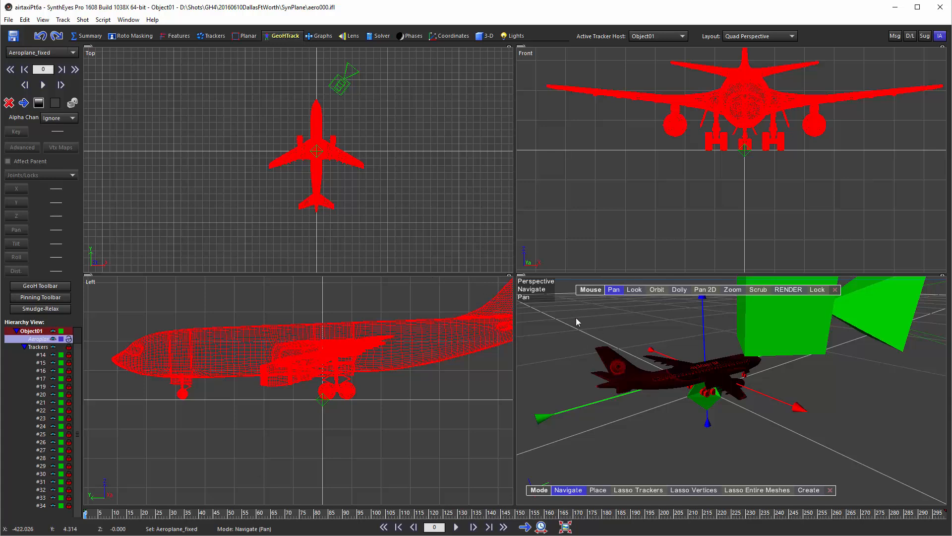
Enlarge the lower two viewports and change the Left view to the Camera view, framed on the airplane
{"action": "left_click_drag", "start_coordinate": [513, 275], "coordinate": [504, 183]}
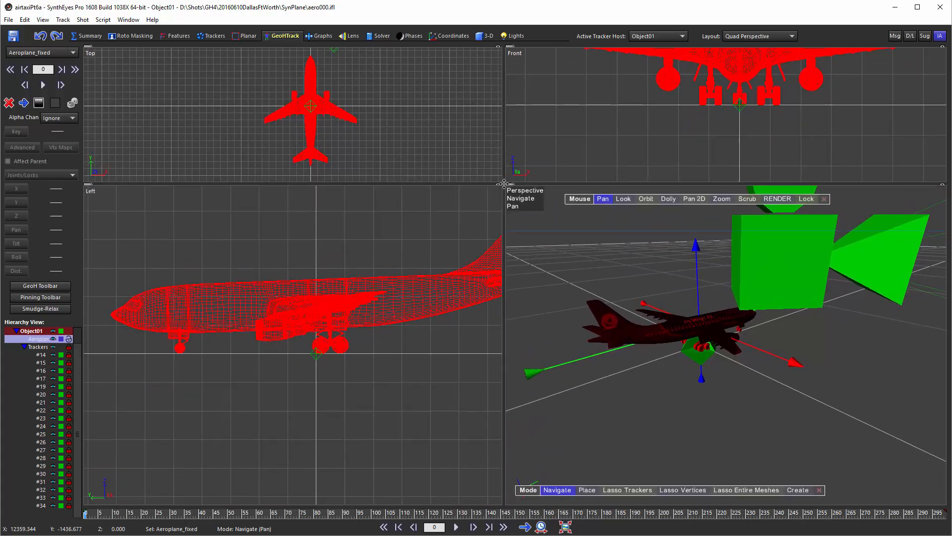
{"action": "left_click", "coordinate": [91, 188]}
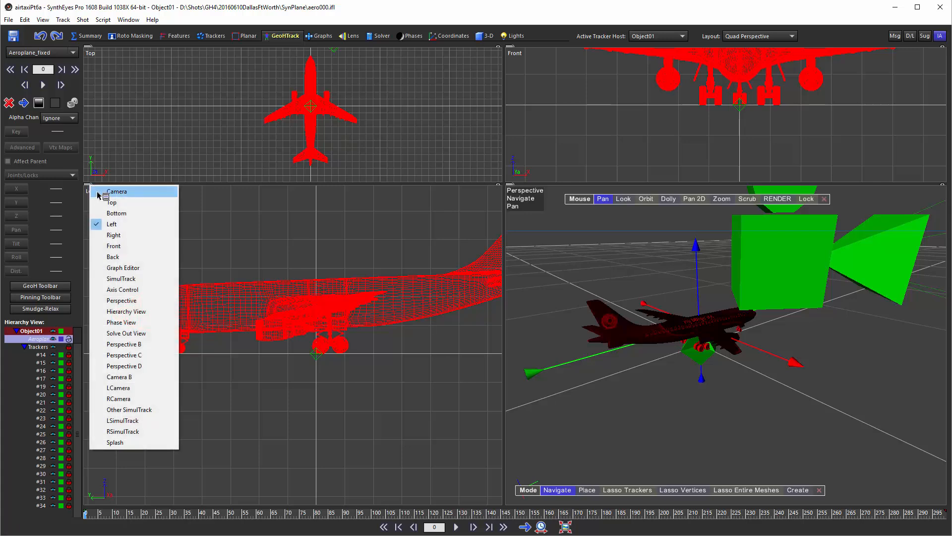
{"action": "left_click", "coordinate": [101, 192]}
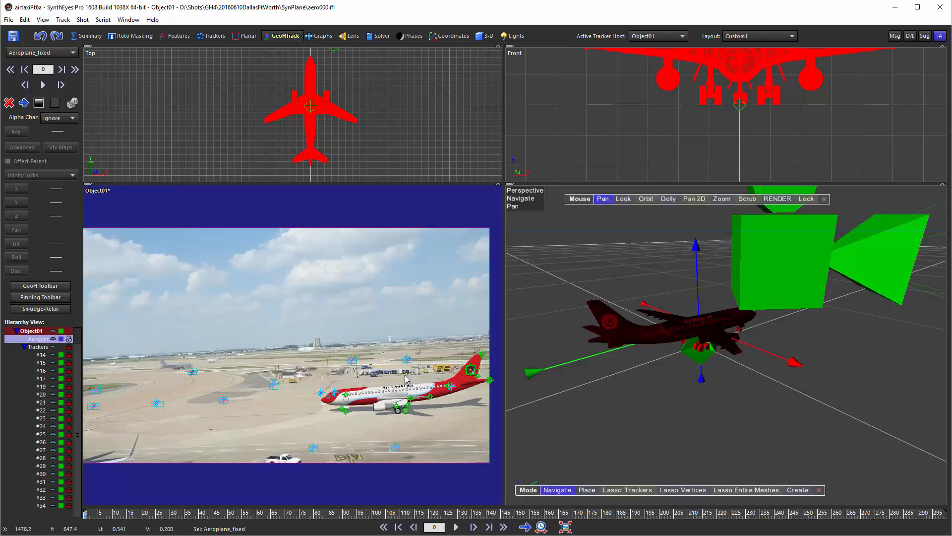
{"action": "middle_click_drag", "start_coordinate": [417, 379], "coordinate": [351, 351]}
{"action": "scroll", "coordinate": [351, 351], "scroll_direction": "up", "scroll_amount": 3}
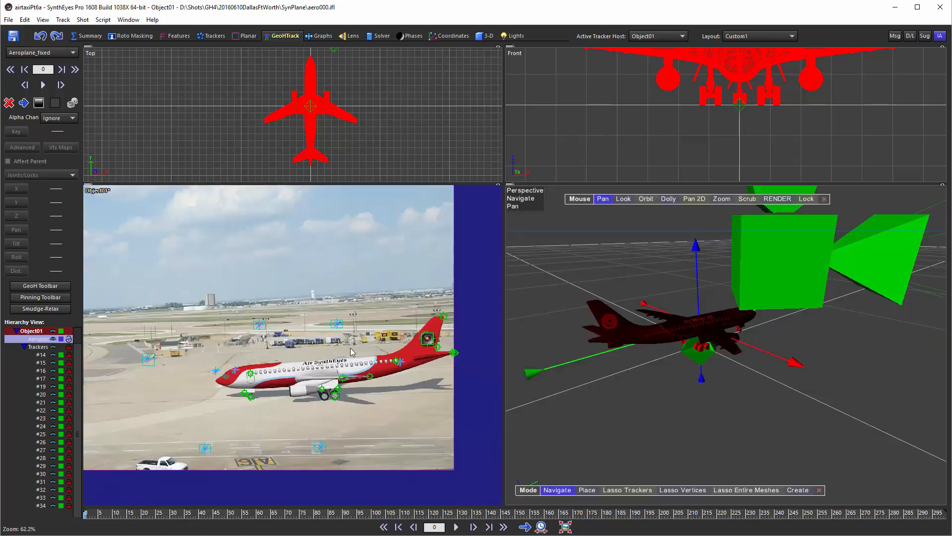
{"action": "scroll", "coordinate": [353, 332], "scroll_direction": "down", "scroll_amount": 2}
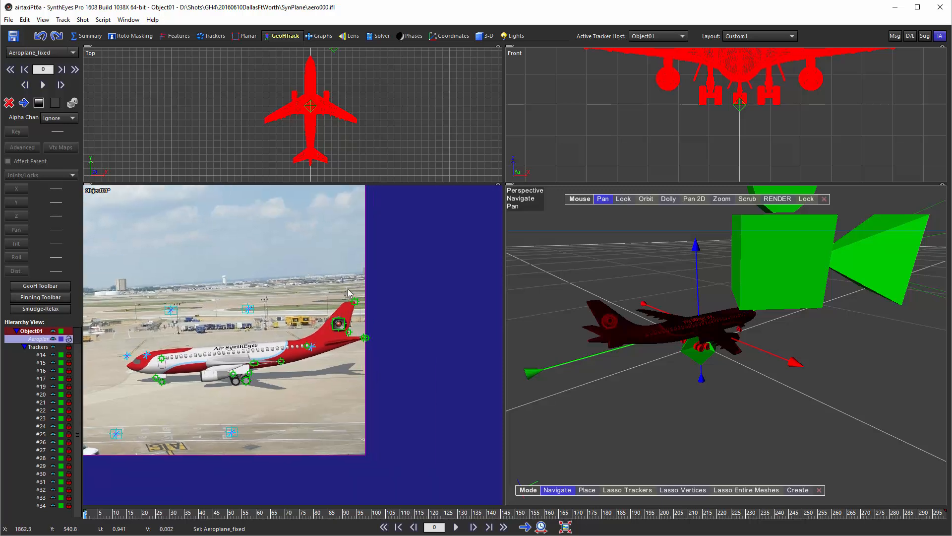
Using Place on mesh mode, put Tracker14 at the center of the round emblem on the airplane mesh's tail fin
{"action": "left_click_drag", "start_coordinate": [647, 200], "coordinate": [798, 186]}
{"action": "left_click_drag", "start_coordinate": [803, 379], "coordinate": [787, 380]}
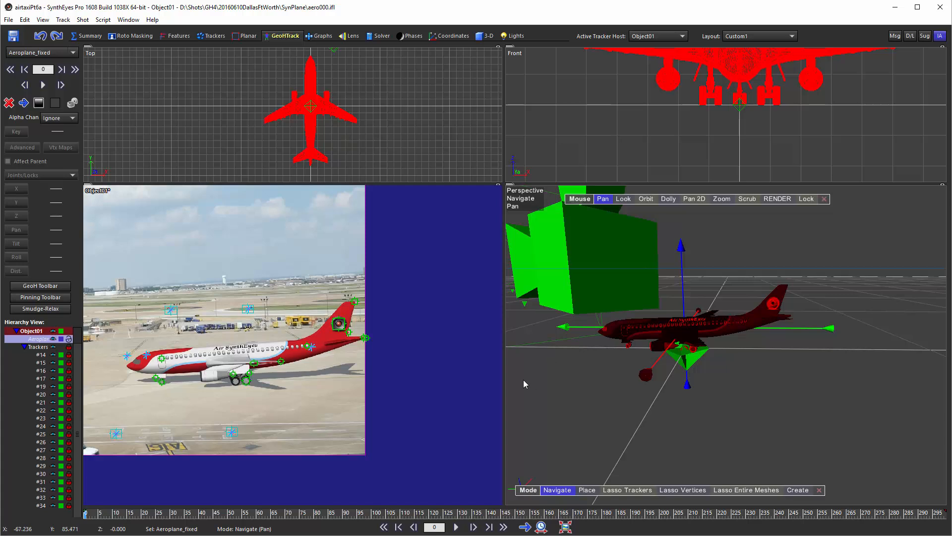
{"action": "right_click", "coordinate": [713, 259]}
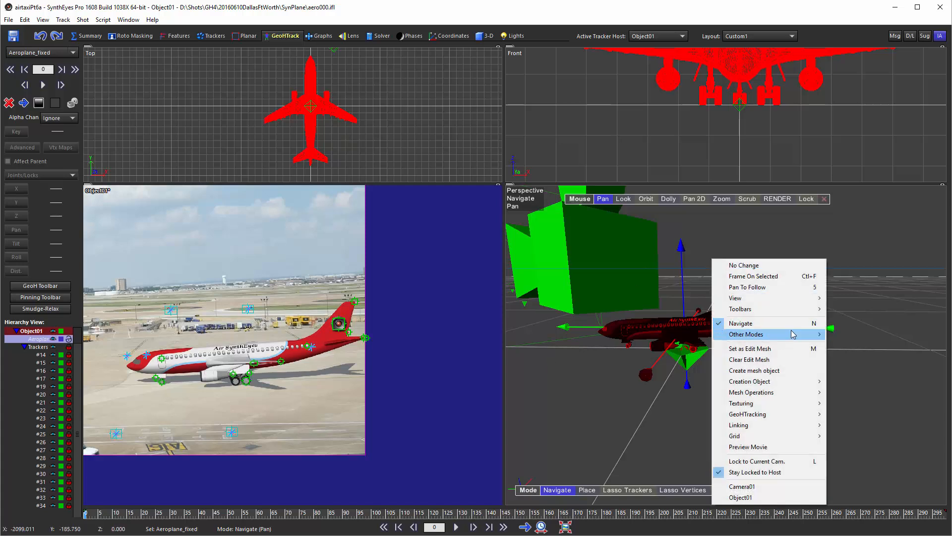
{"action": "mouse_move", "coordinate": [816, 335]}
{"action": "left_click", "coordinate": [855, 335]}
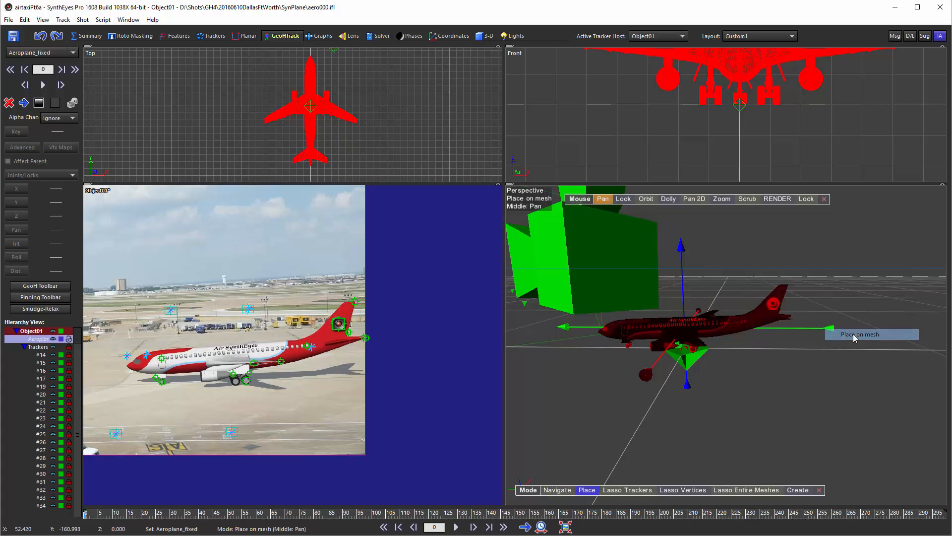
{"action": "left_click", "coordinate": [343, 318]}
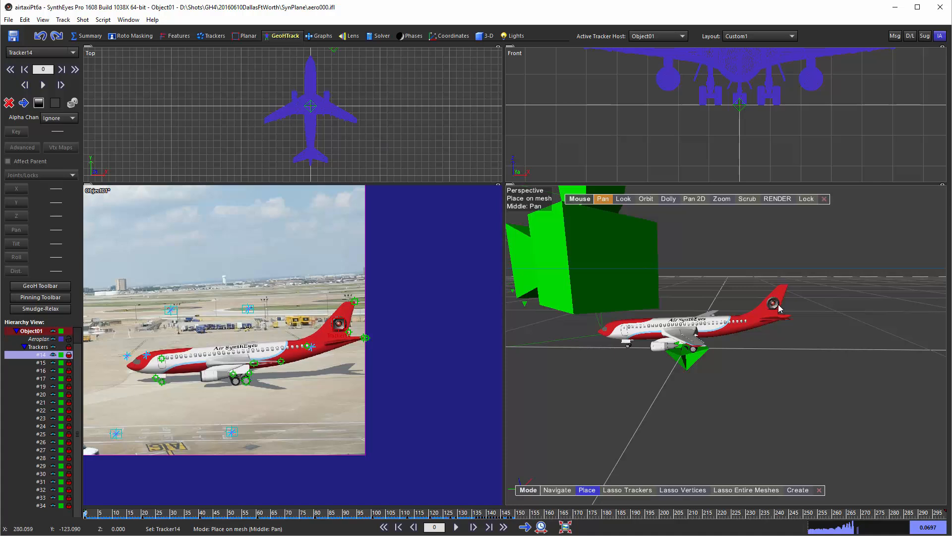
{"action": "scroll", "coordinate": [783, 297], "scroll_direction": "up", "scroll_amount": 6}
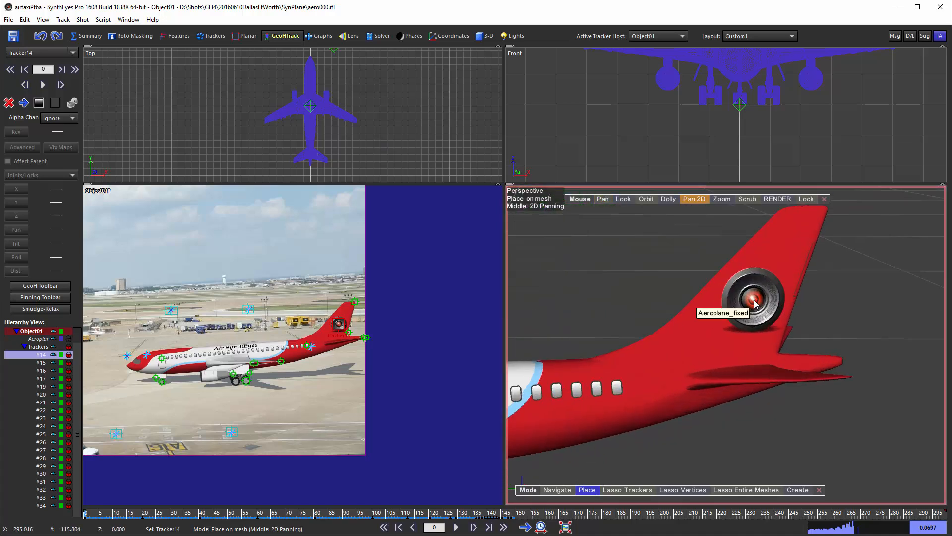
{"action": "left_click", "coordinate": [755, 304]}
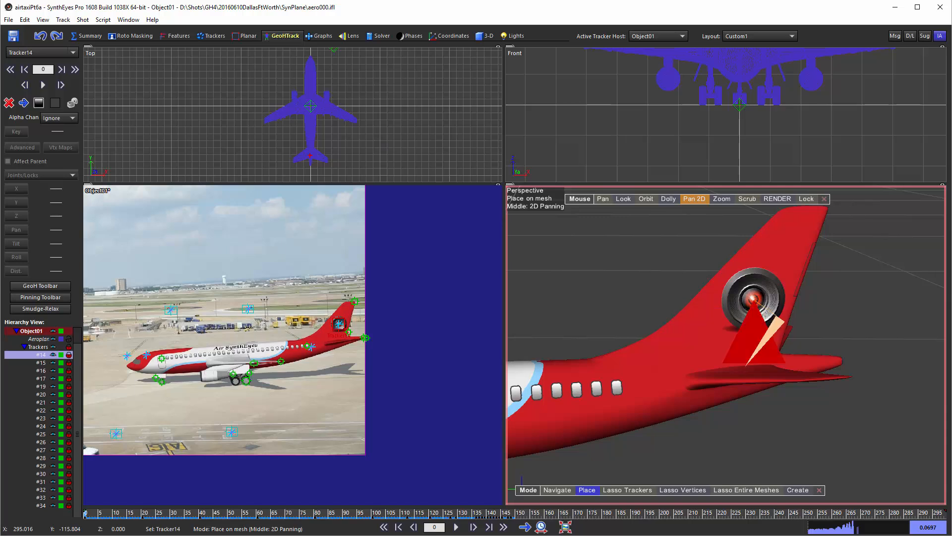
{"action": "left_click_drag", "start_coordinate": [754, 300], "coordinate": [756, 301]}
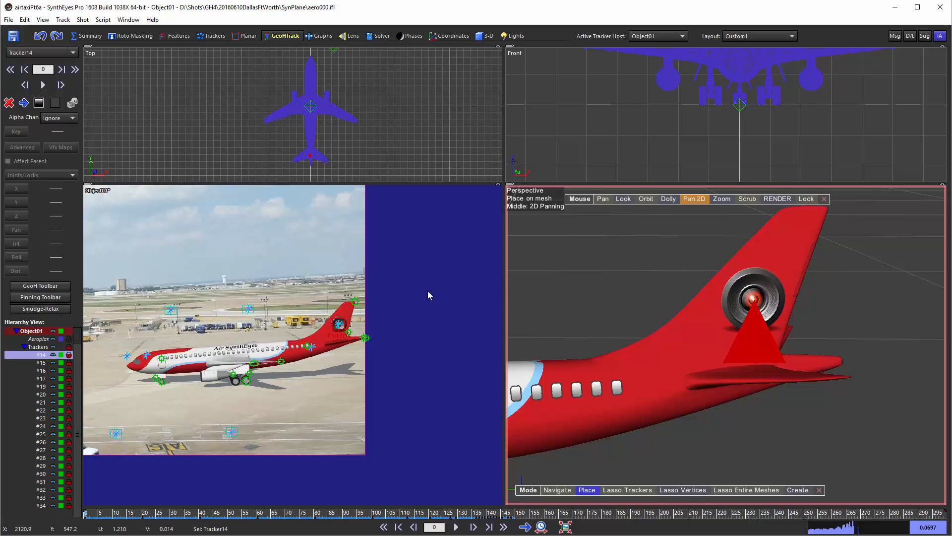
Select Tracker15 and place it on the mesh at the upper rear corner of the tail fin
{"action": "key", "text": "Down"}
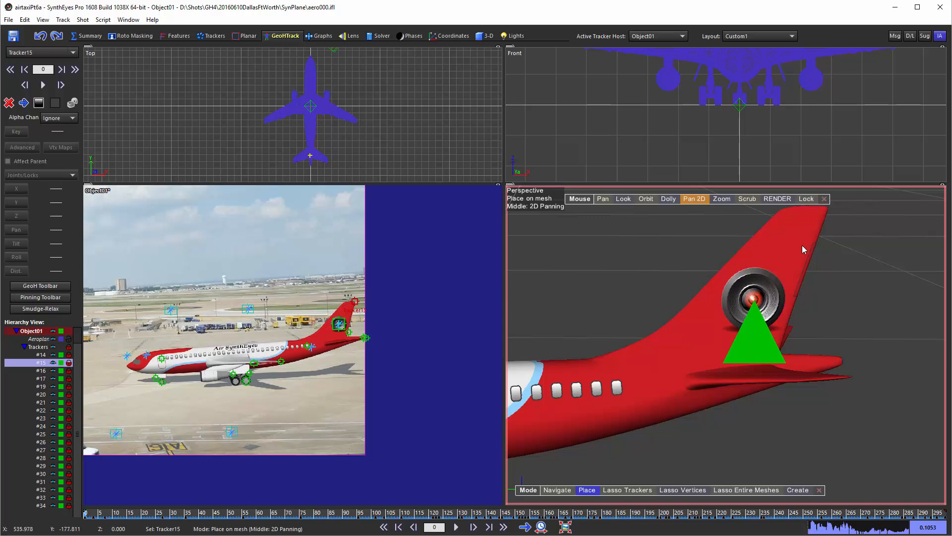
{"action": "middle_click_drag", "start_coordinate": [800, 236], "coordinate": [703, 333]}
{"action": "scroll", "coordinate": [712, 320], "scroll_direction": "up", "scroll_amount": 6}
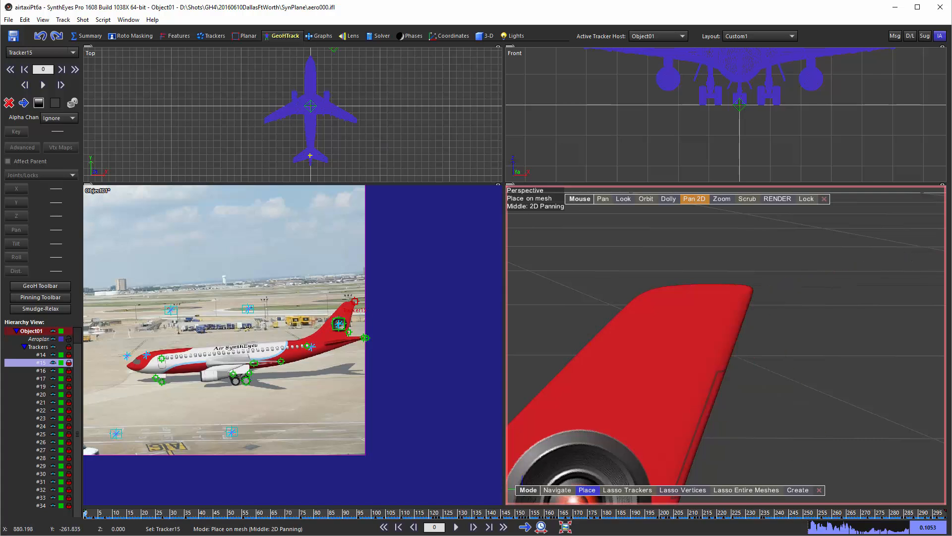
{"action": "left_click", "coordinate": [752, 289]}
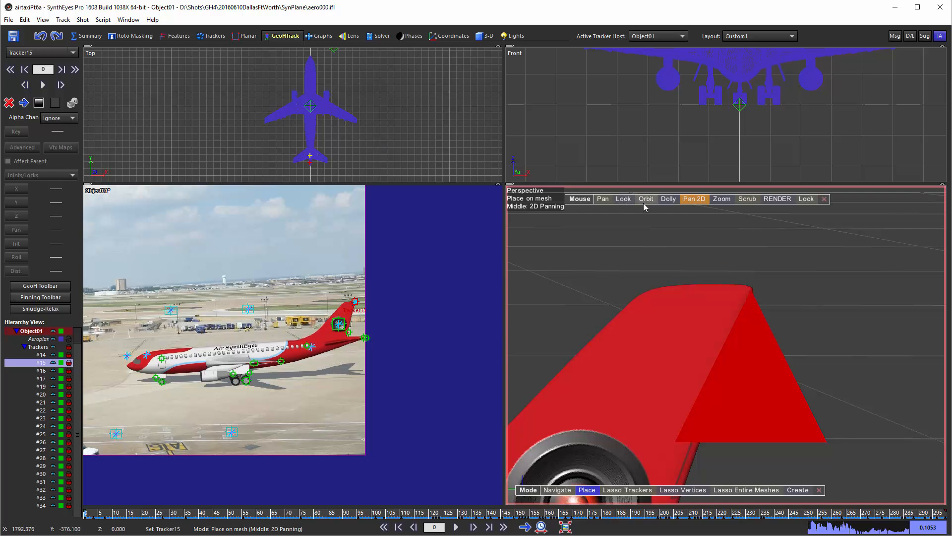
Refine Tracker15's placement on the tail fin's upper rear corner from a close, oblique rear angle
{"action": "left_click_drag", "start_coordinate": [694, 200], "coordinate": [675, 218]}
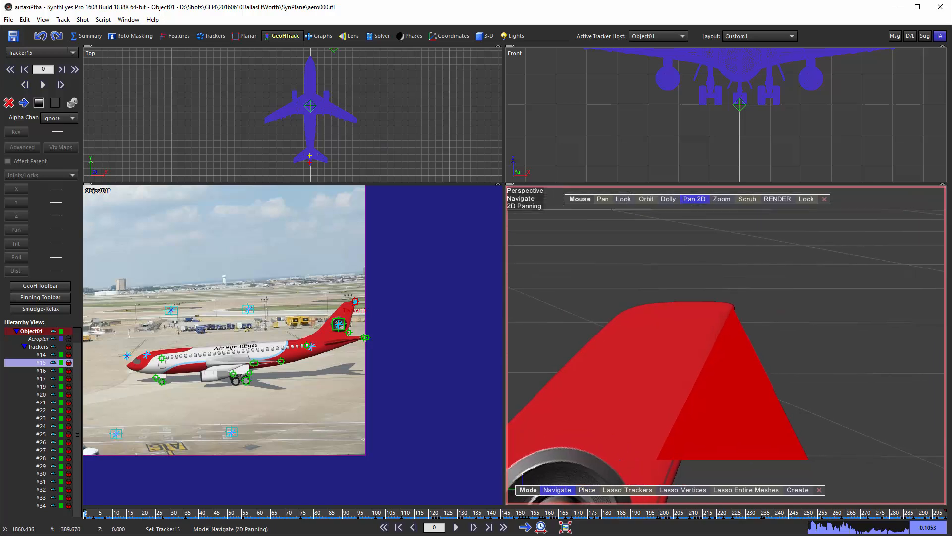
{"action": "left_click", "coordinate": [693, 199]}
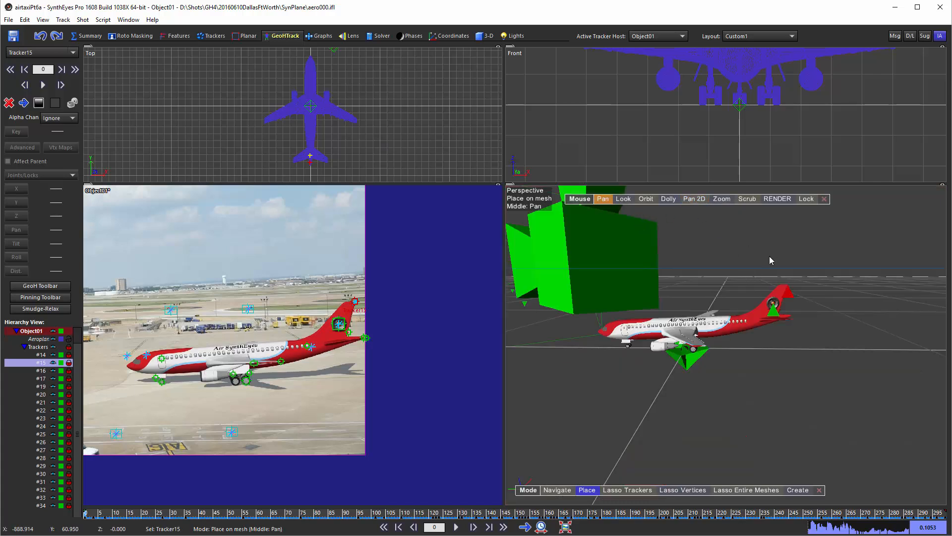
{"action": "left_click", "coordinate": [646, 199]}
{"action": "left_click_drag", "start_coordinate": [645, 199], "coordinate": [720, 260]}
{"action": "scroll", "coordinate": [818, 286], "scroll_direction": "up", "scroll_amount": 8}
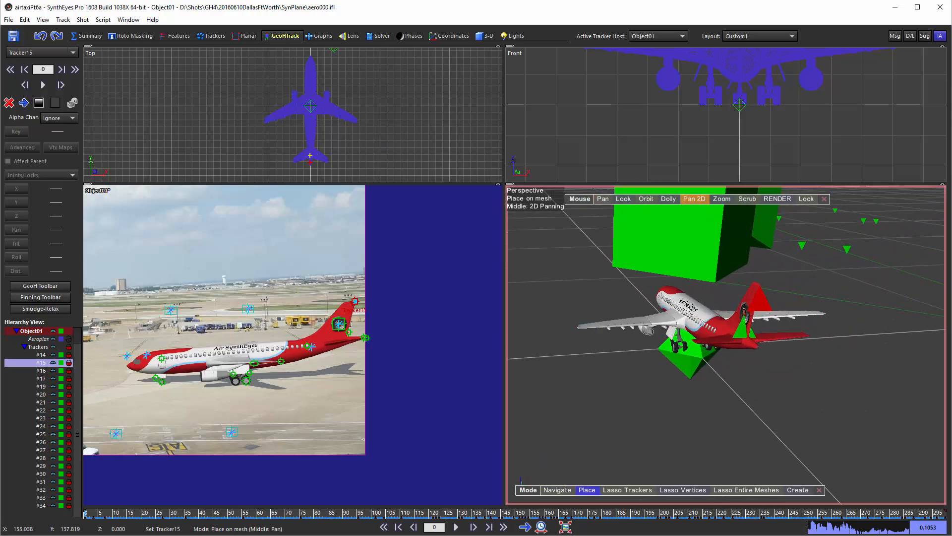
{"action": "scroll", "coordinate": [616, 291], "scroll_direction": "up", "scroll_amount": 4}
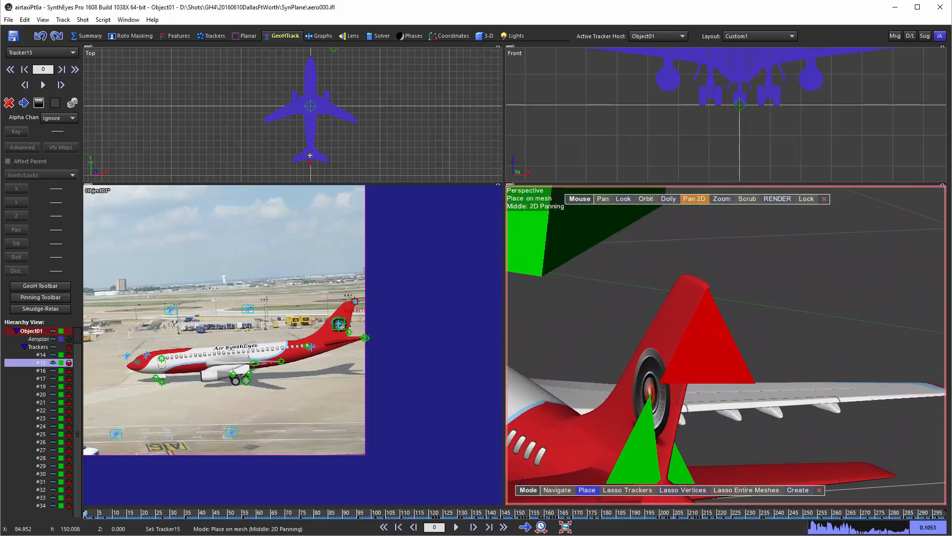
{"action": "scroll", "coordinate": [738, 286], "scroll_direction": "up", "scroll_amount": 3}
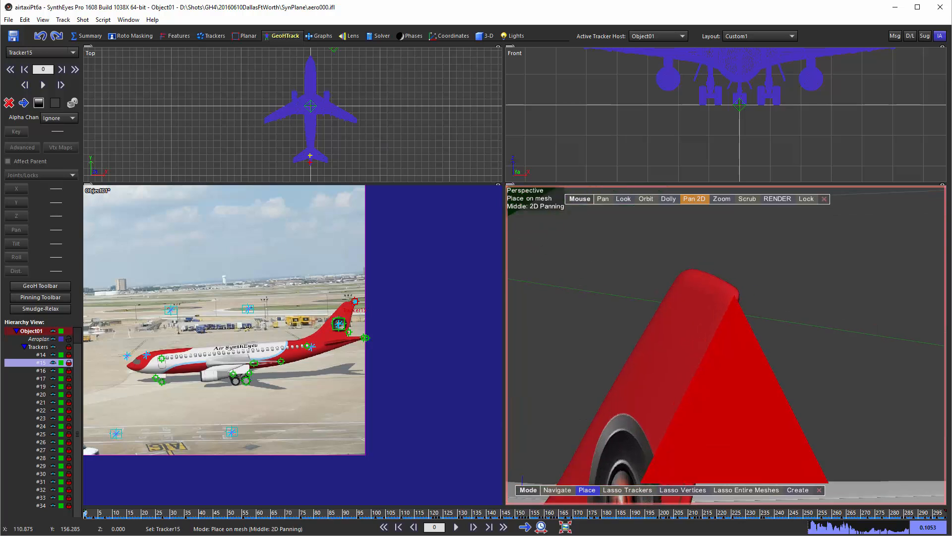
{"action": "left_click", "coordinate": [737, 311]}
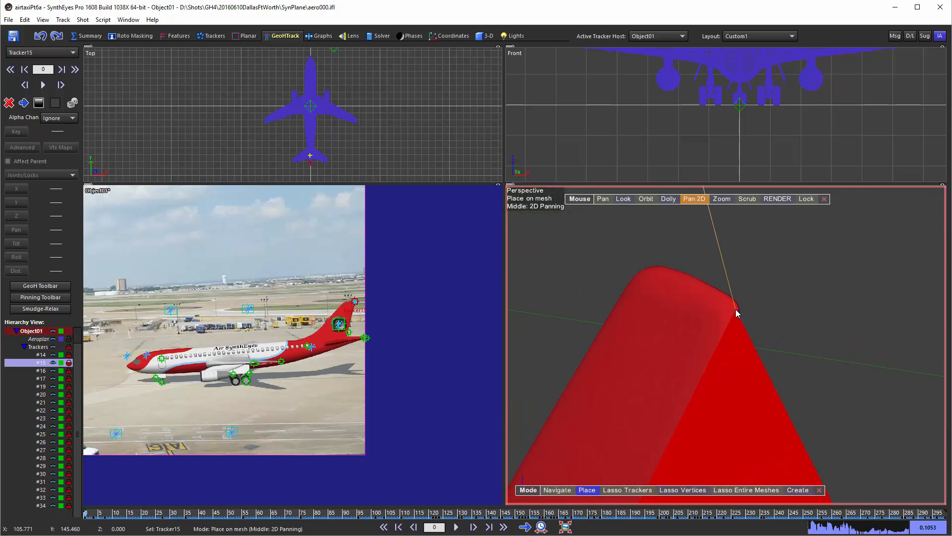
{"action": "left_click_drag", "start_coordinate": [736, 309], "coordinate": [738, 312]}
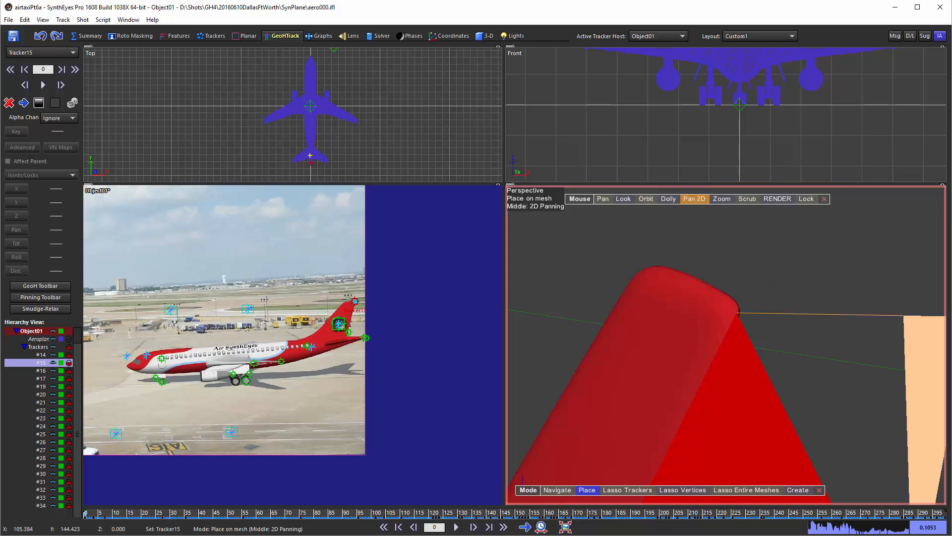
{"action": "left_click_drag", "start_coordinate": [737, 311], "coordinate": [739, 311]}
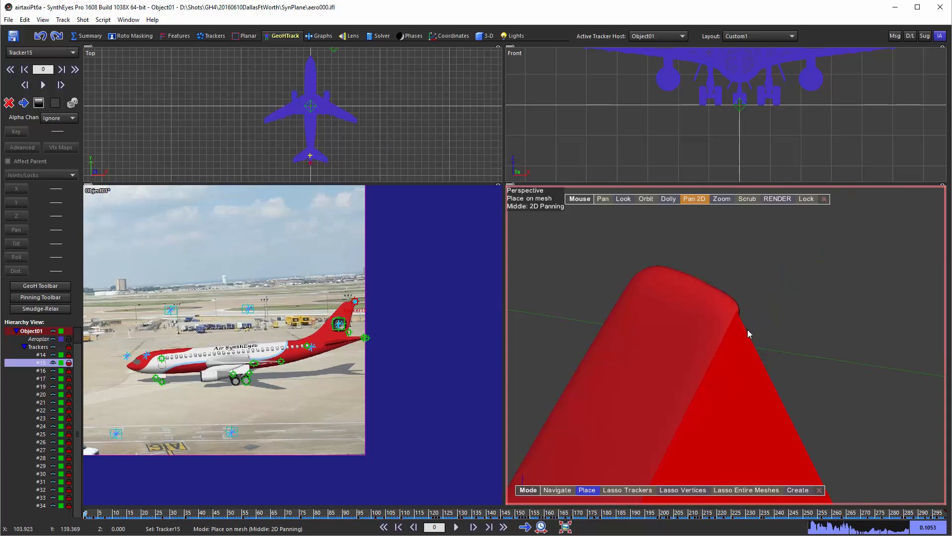
Select Tracker16 and place it on the airplane mesh at the small window in the front door
{"action": "left_click", "coordinate": [693, 200]}
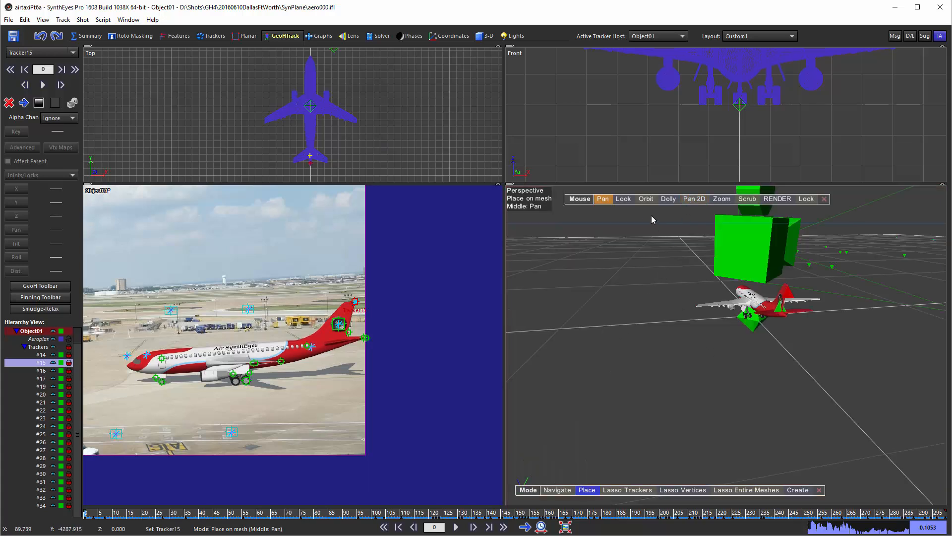
{"action": "left_click_drag", "start_coordinate": [645, 201], "coordinate": [735, 191]}
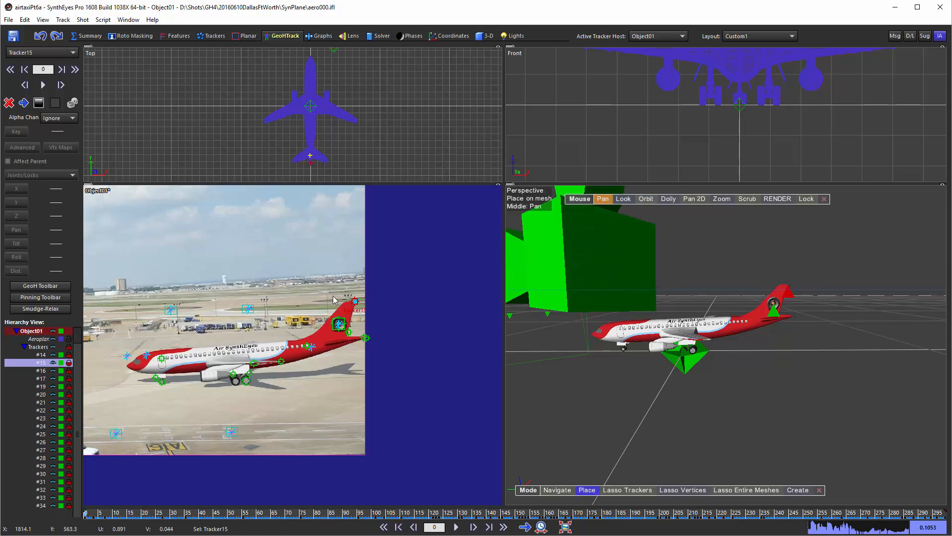
{"action": "key", "text": "Down"}
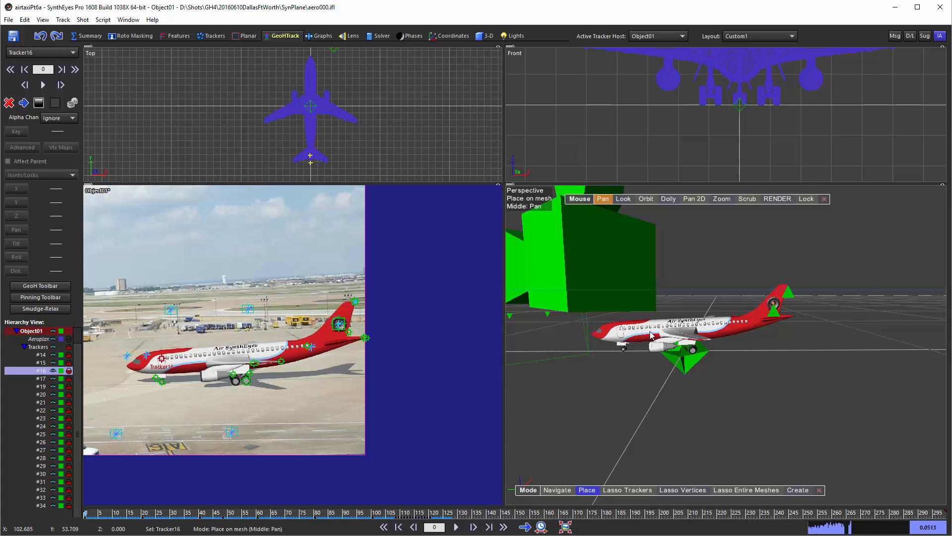
{"action": "scroll", "coordinate": [634, 326], "scroll_direction": "up", "scroll_amount": 8}
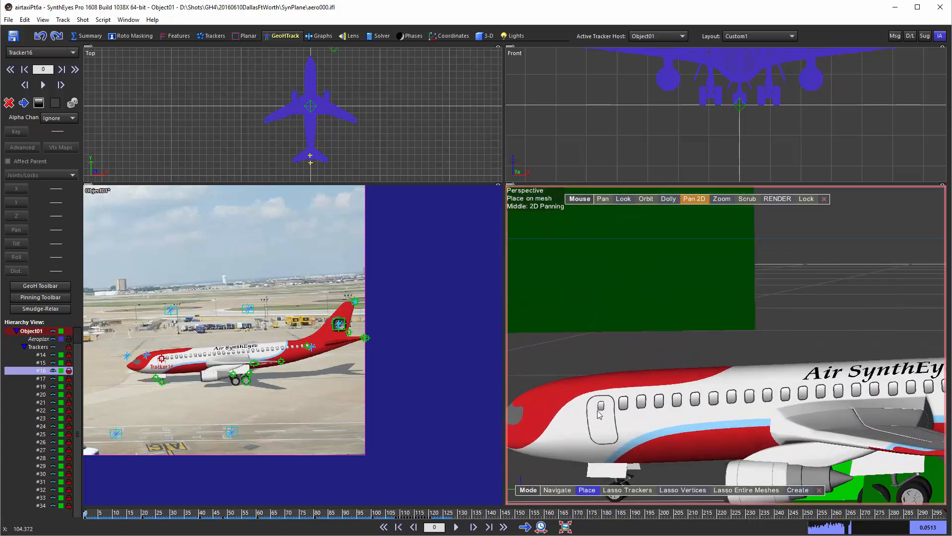
{"action": "scroll", "coordinate": [595, 430], "scroll_direction": "up", "scroll_amount": 5}
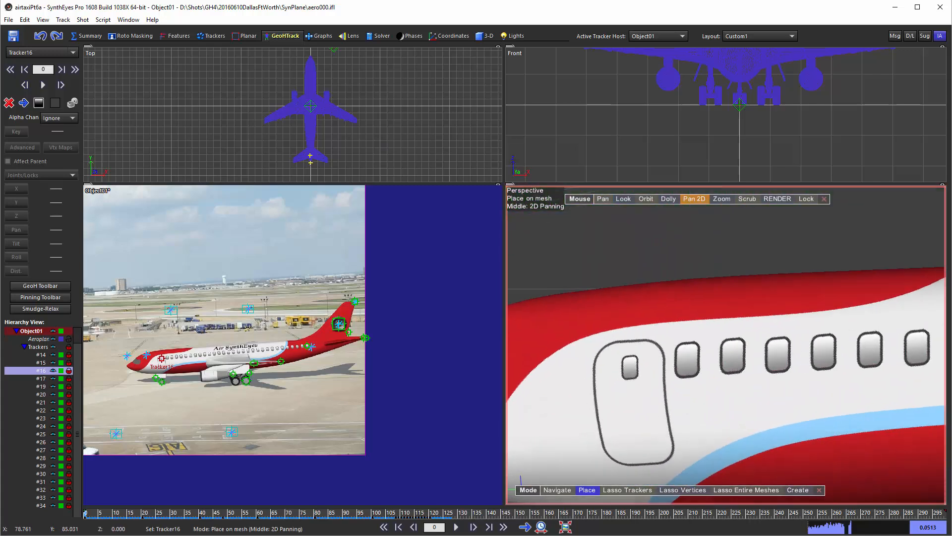
{"action": "scroll", "coordinate": [588, 428], "scroll_direction": "up", "scroll_amount": 3}
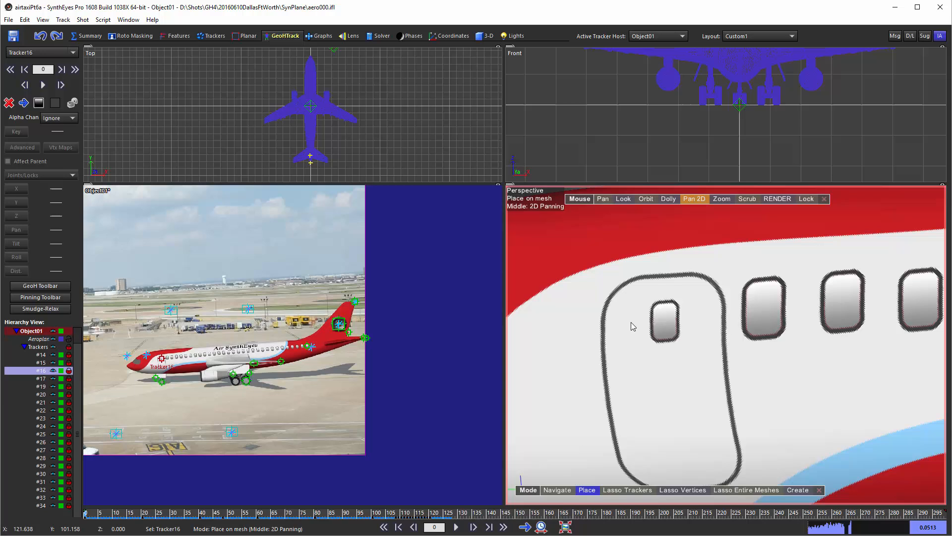
{"action": "left_click", "coordinate": [665, 321]}
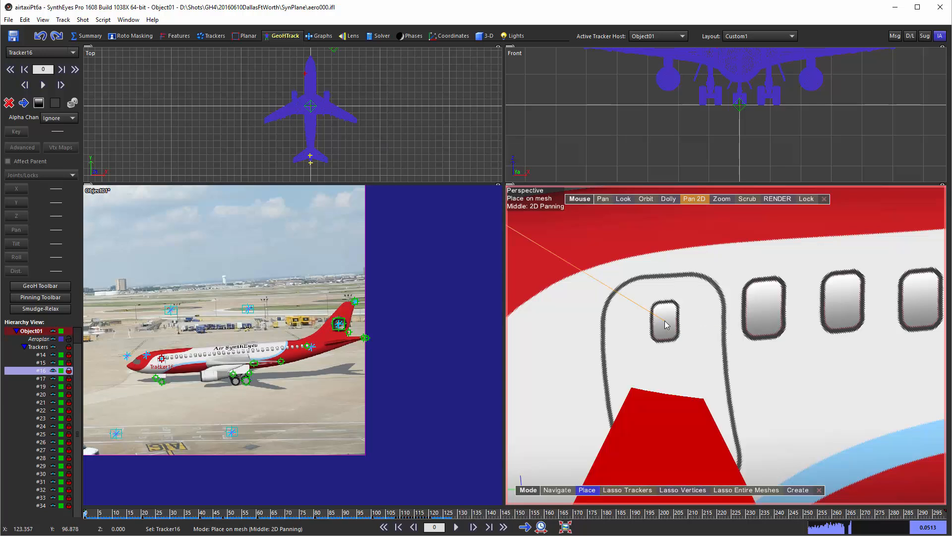
Select Tracker17 and place it on the airplane mesh at the rearmost cabin window
{"action": "left_click", "coordinate": [693, 199]}
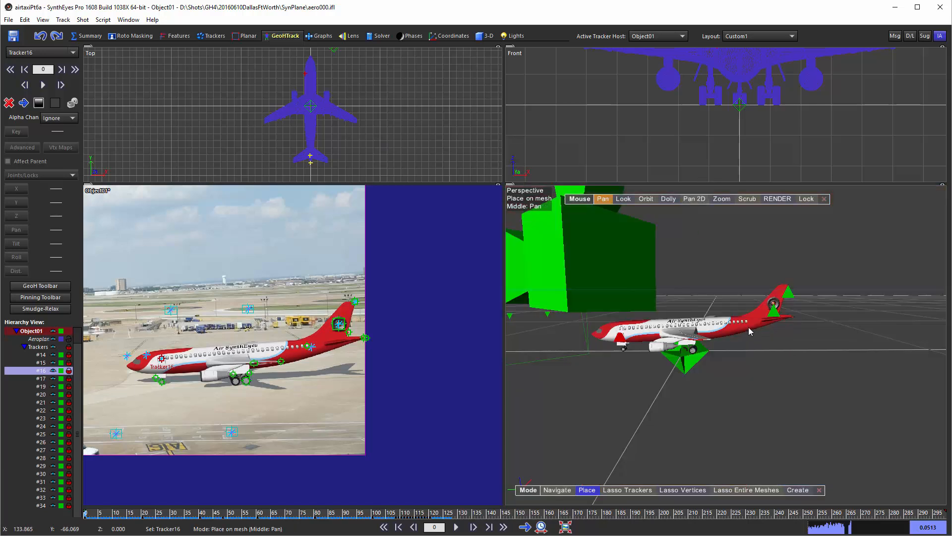
{"action": "scroll", "coordinate": [728, 277], "scroll_direction": "up", "scroll_amount": 8}
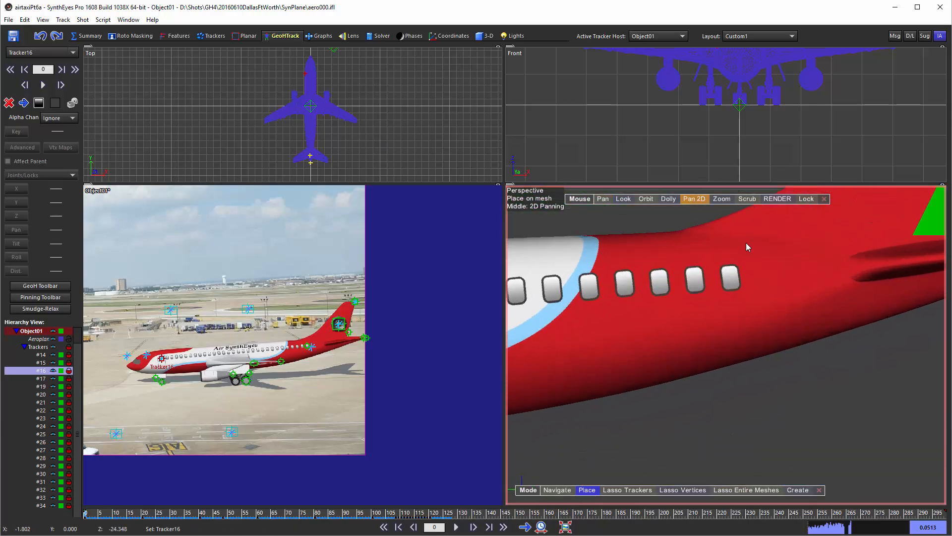
{"action": "left_click", "coordinate": [730, 281]}
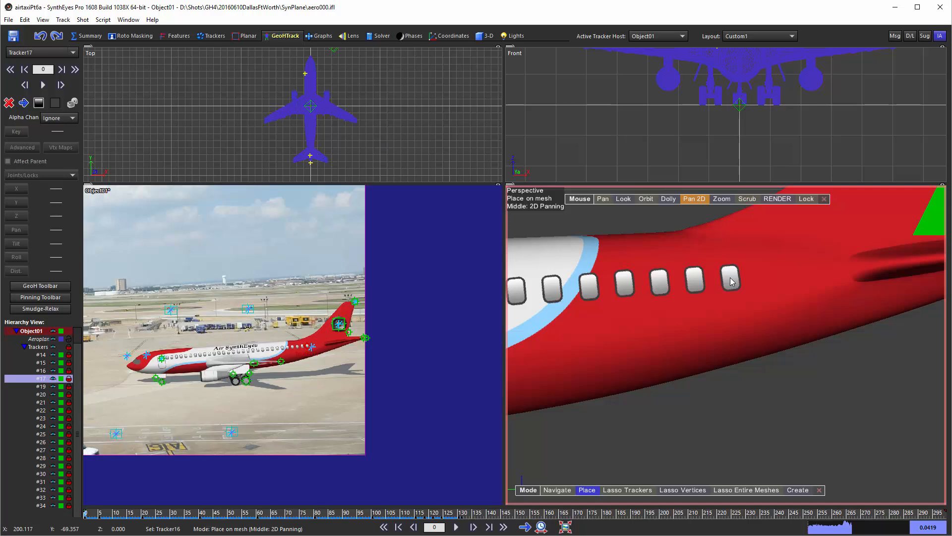
{"action": "left_click", "coordinate": [730, 281]}
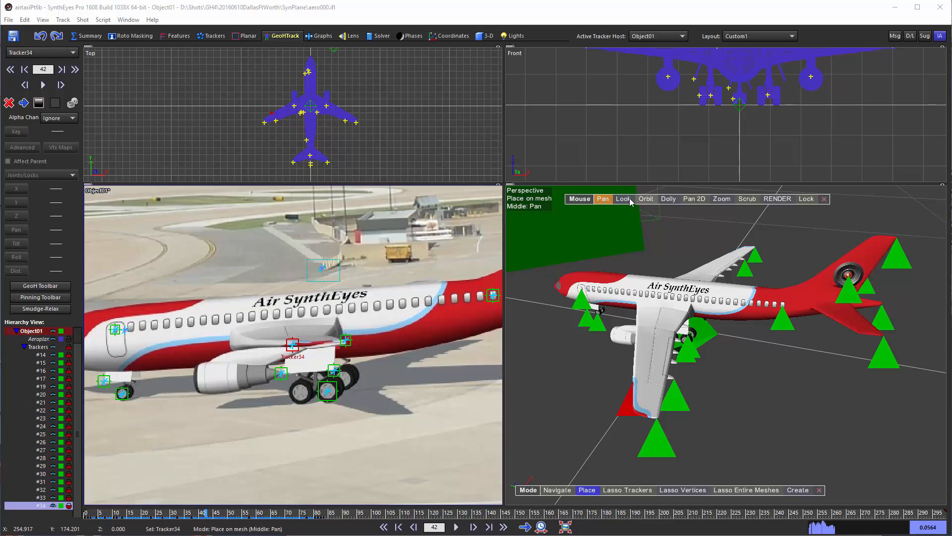
Examine the trackers placed all over the airplane mesh in the perspective, Front and Top views
{"action": "left_click_drag", "start_coordinate": [648, 199], "coordinate": [513, 233]}
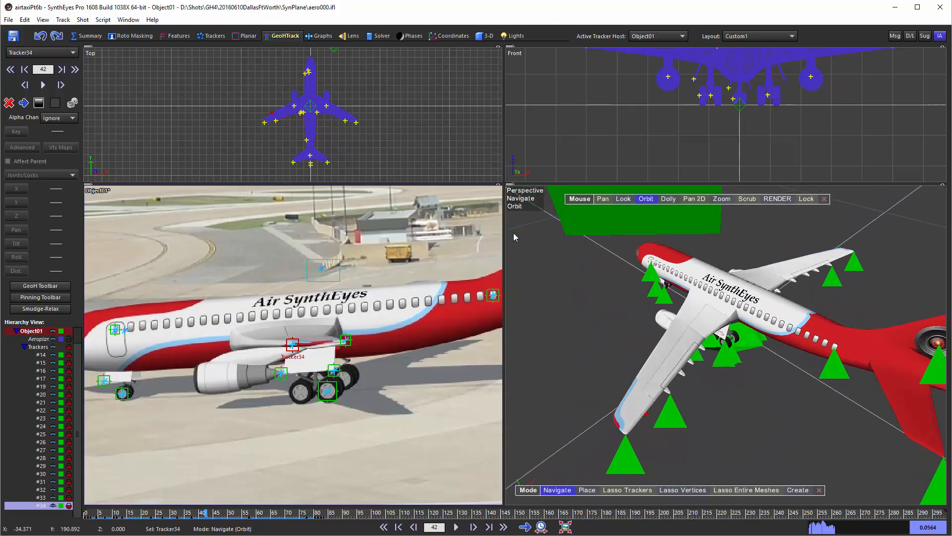
{"action": "middle_click_drag", "start_coordinate": [759, 75], "coordinate": [754, 130]}
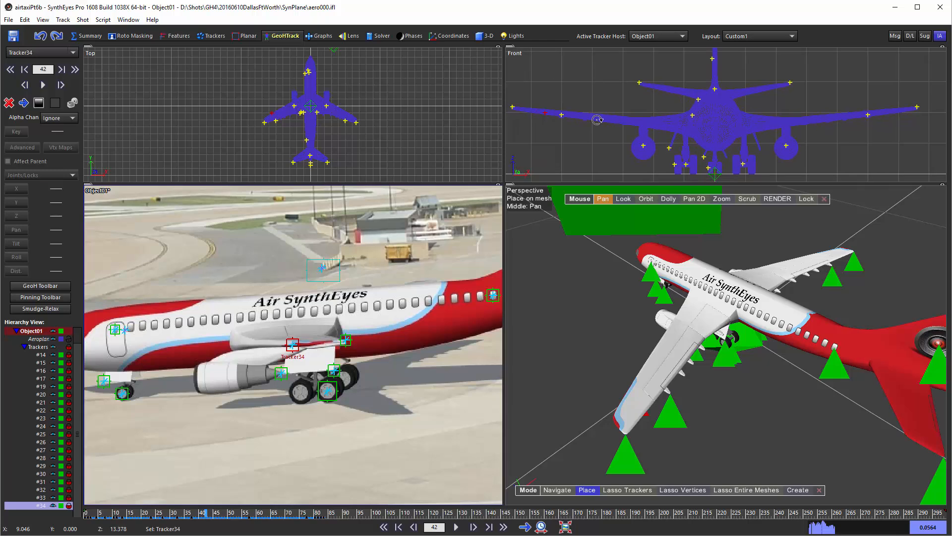
{"action": "scroll", "coordinate": [352, 92], "scroll_direction": "down", "scroll_amount": 3}
{"action": "middle_click_drag", "start_coordinate": [352, 92], "coordinate": [297, 117]}
{"action": "scroll", "coordinate": [319, 121], "scroll_direction": "up", "scroll_amount": 2}
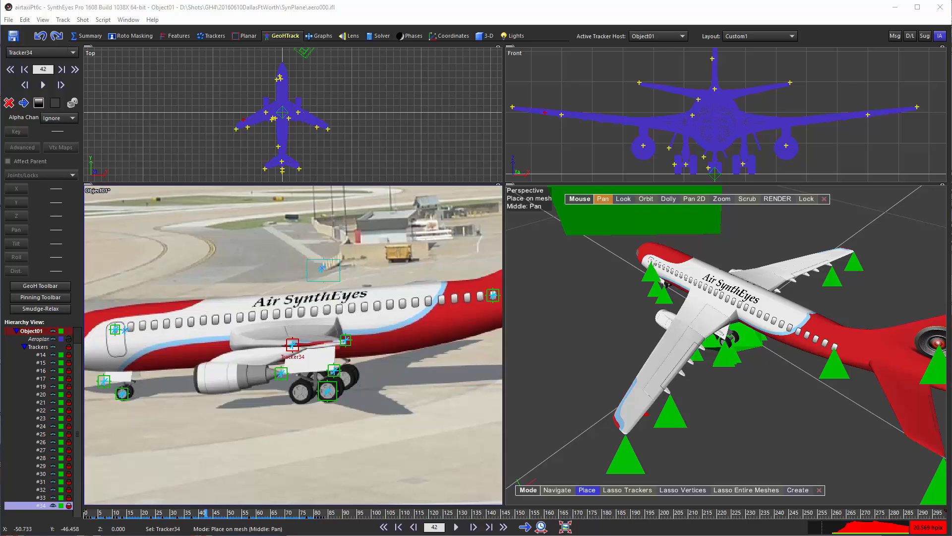
Set the solver's lens mode to Known and copy the solved FOV history as the known seed FOV
{"action": "left_click", "coordinate": [380, 35]}
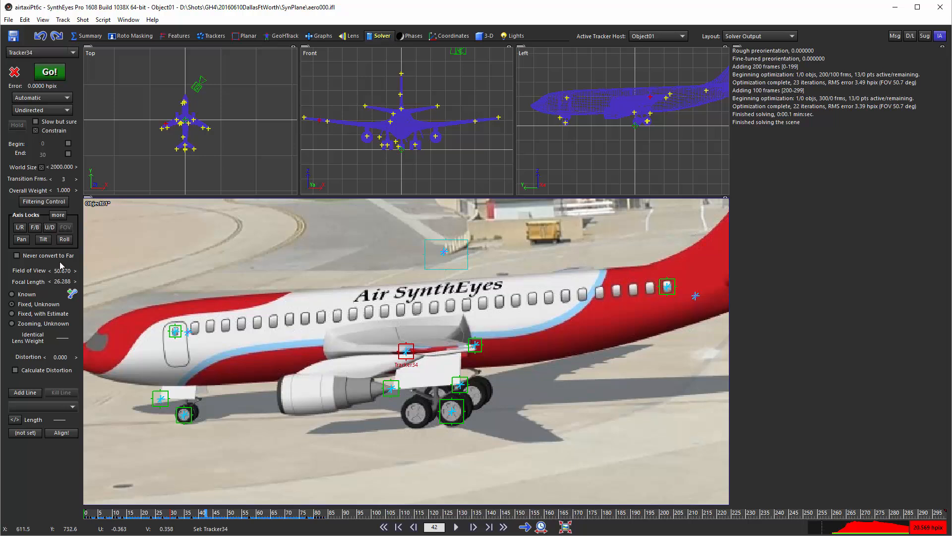
{"action": "left_click", "coordinate": [27, 297]}
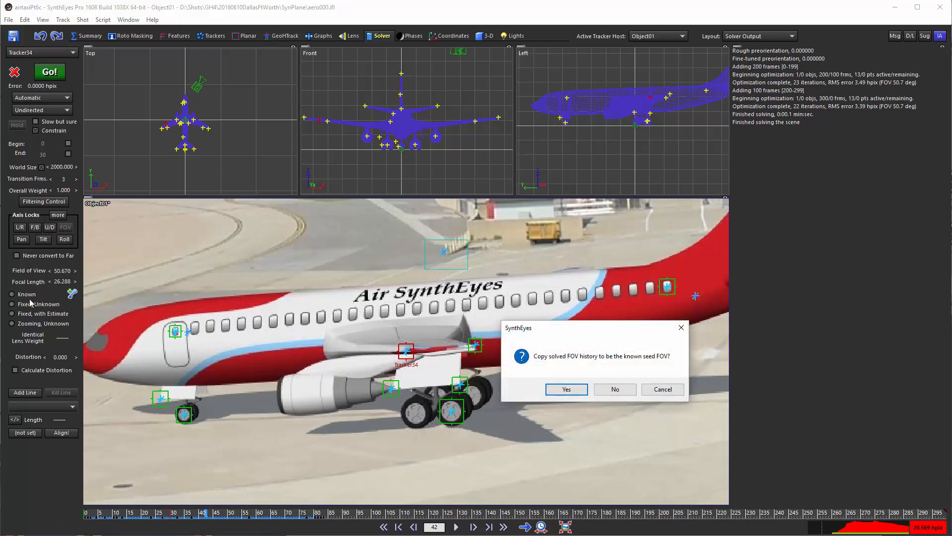
{"action": "left_click", "coordinate": [572, 392]}
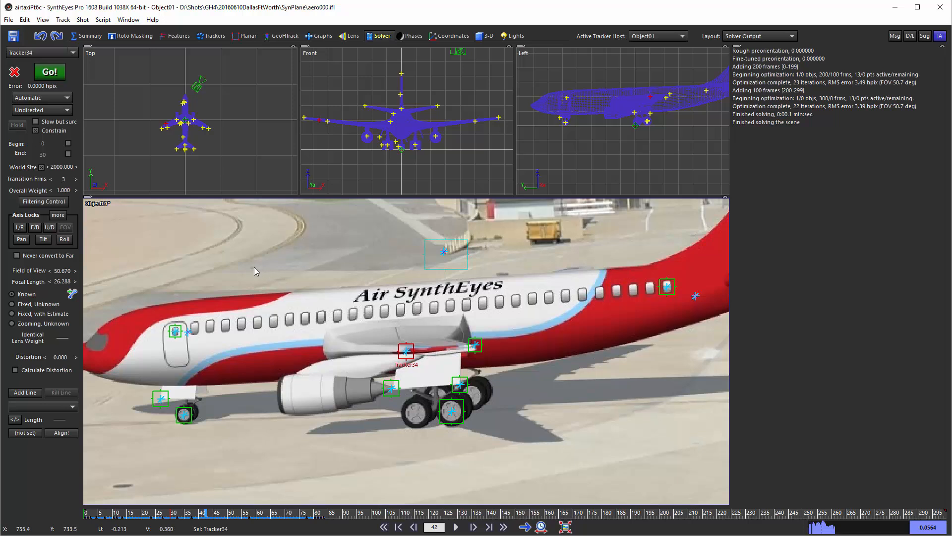
Make Camera01 the active tracker host and set its solving mode to Disabled
{"action": "left_click", "coordinate": [662, 36]}
{"action": "left_click", "coordinate": [654, 48]}
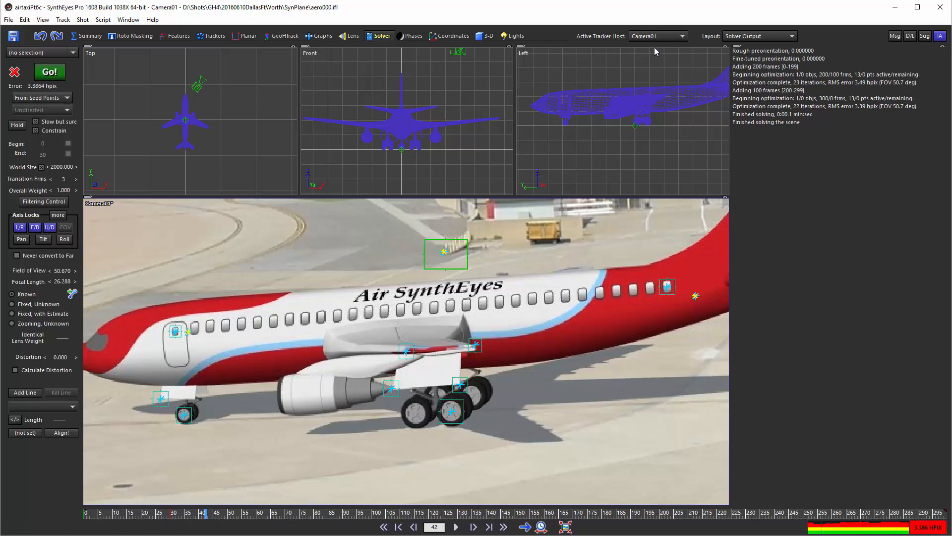
{"action": "left_click", "coordinate": [42, 98]}
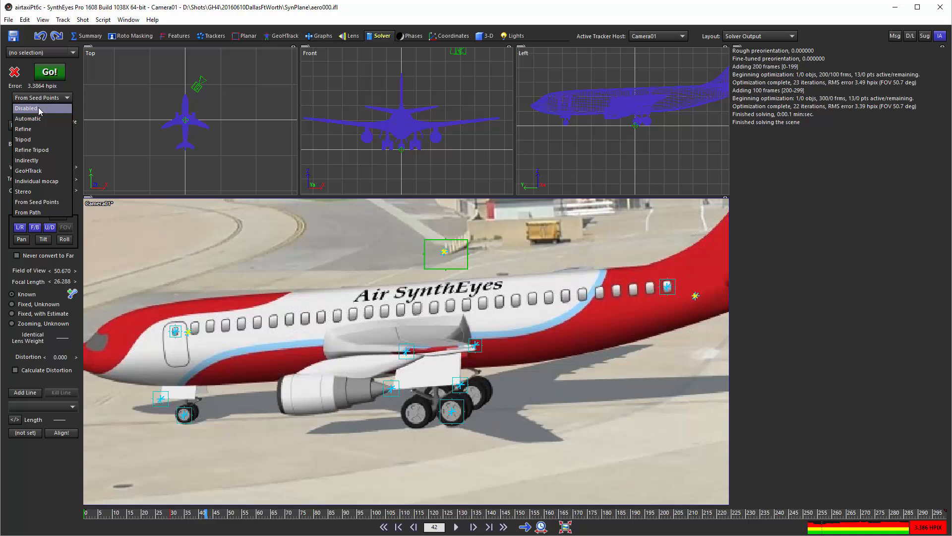
{"action": "left_click", "coordinate": [40, 109]}
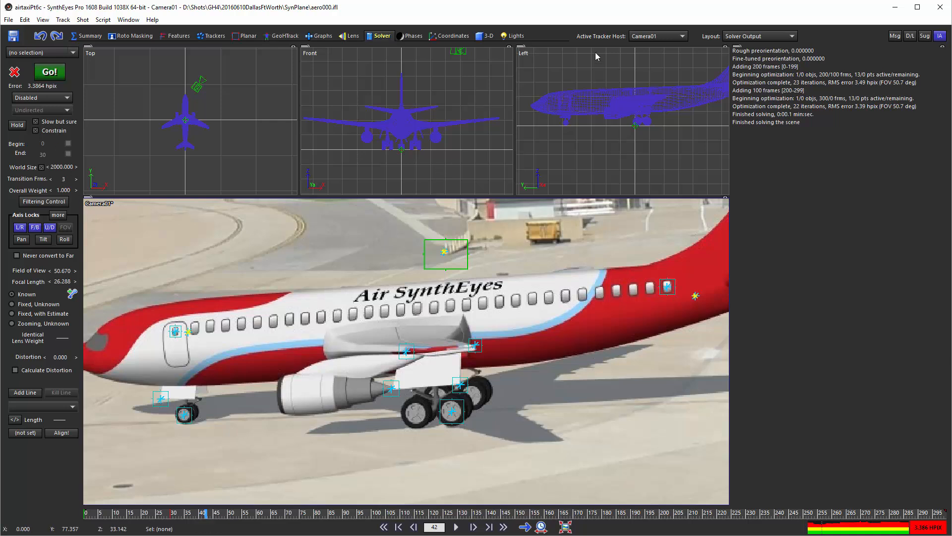
Make Object01 the active tracker host and set its solving mode to From Seed Points
{"action": "left_click", "coordinate": [660, 36]}
{"action": "left_click", "coordinate": [654, 55]}
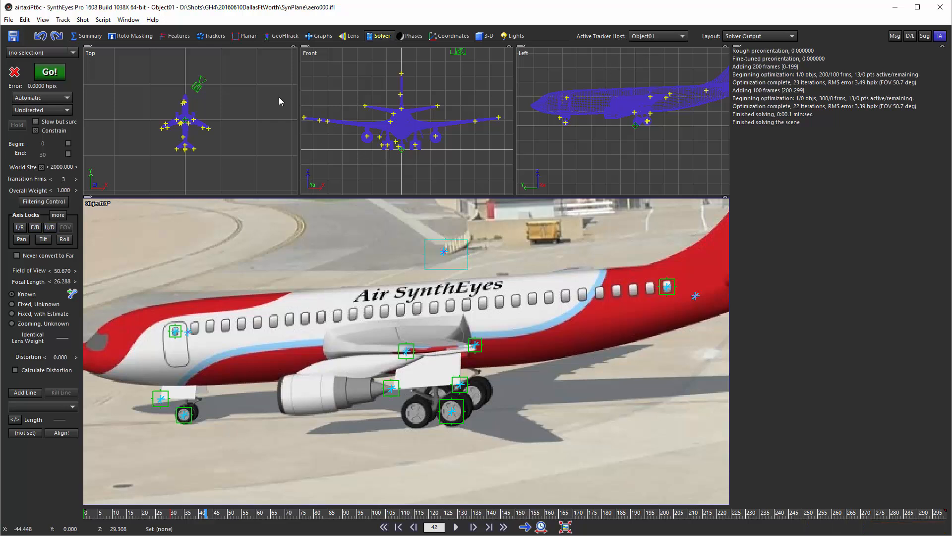
{"action": "left_click", "coordinate": [42, 97]}
{"action": "left_click", "coordinate": [54, 202]}
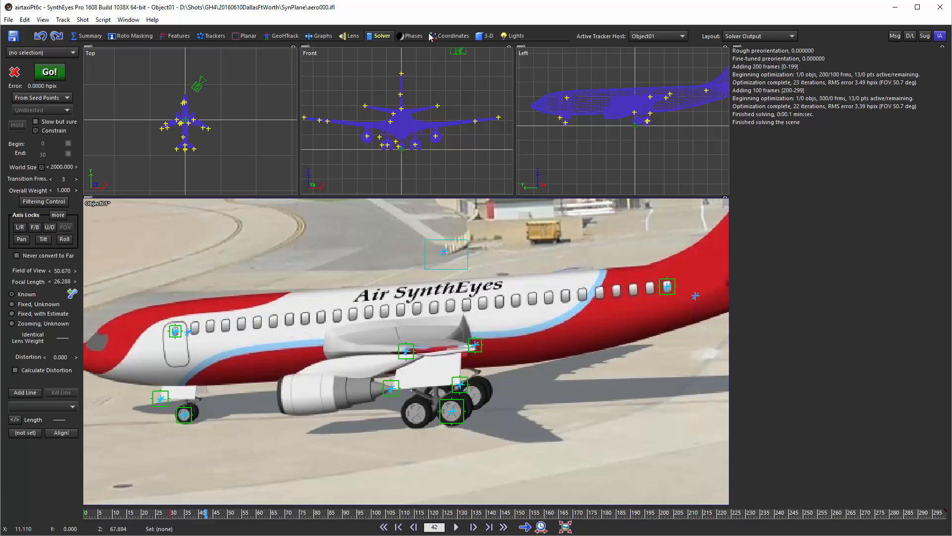
Select all of Object01's trackers and turn on Seed for them in the coordinate system settings
{"action": "left_click", "coordinate": [451, 37]}
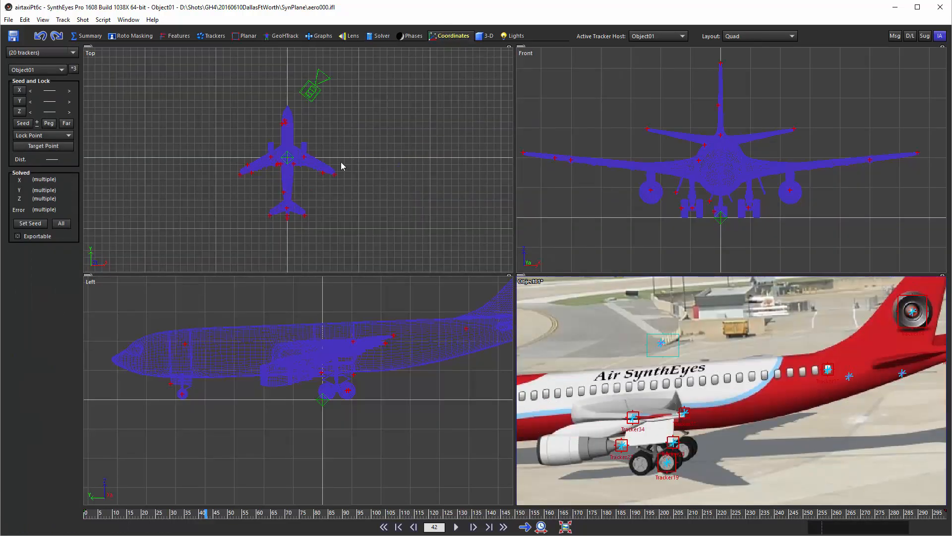
{"action": "key", "text": "ctrl+a"}
{"action": "left_click", "coordinate": [23, 123]}
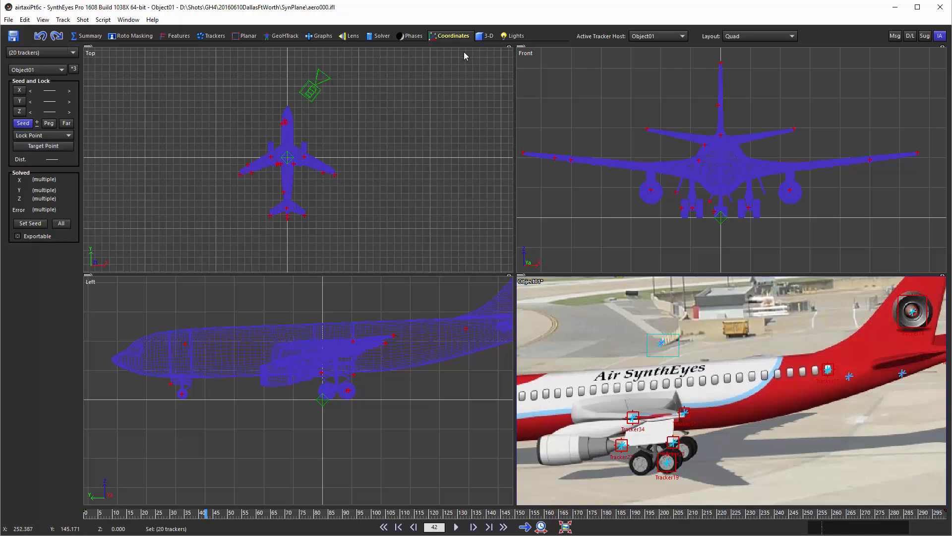
Solve the scene with the seeded object trackers, accept the solve report and scrub the shot back to frame 0
{"action": "left_click", "coordinate": [380, 36]}
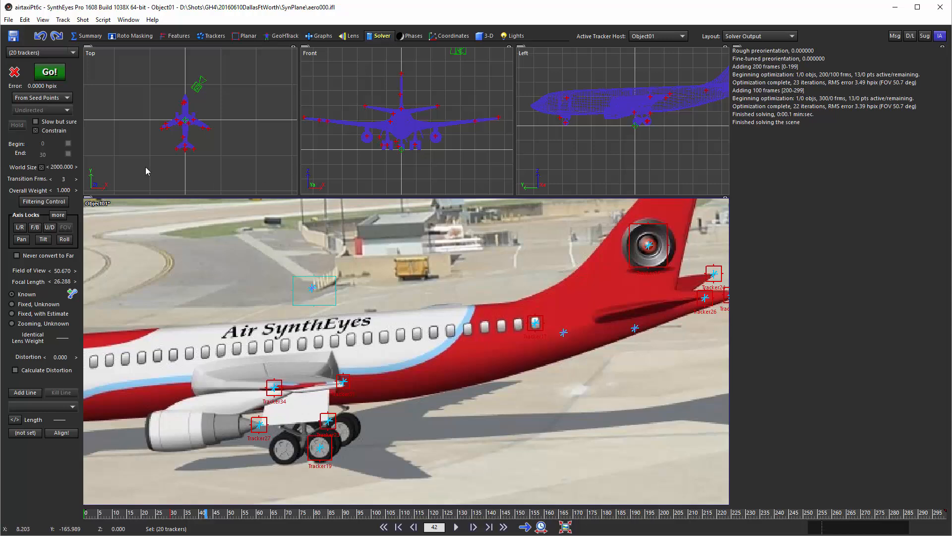
{"action": "left_click", "coordinate": [50, 73]}
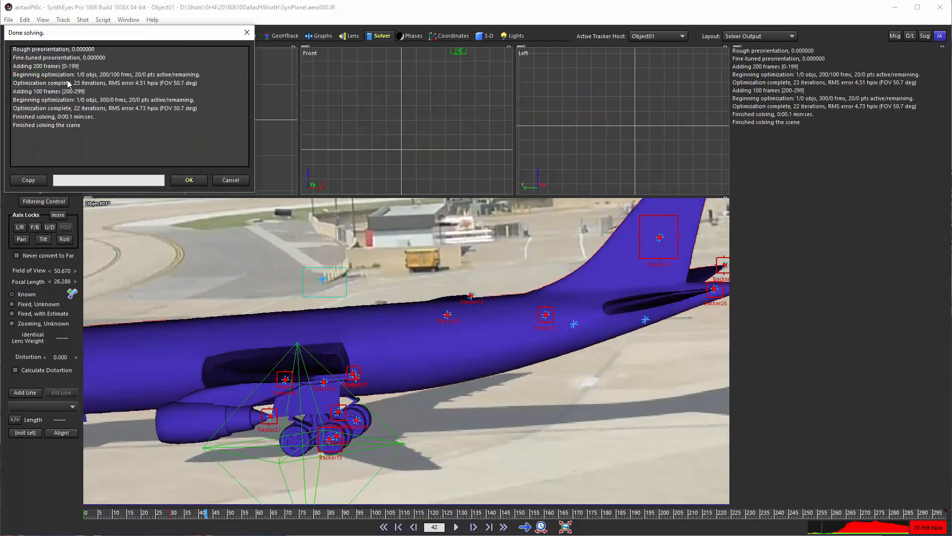
{"action": "left_click", "coordinate": [192, 182]}
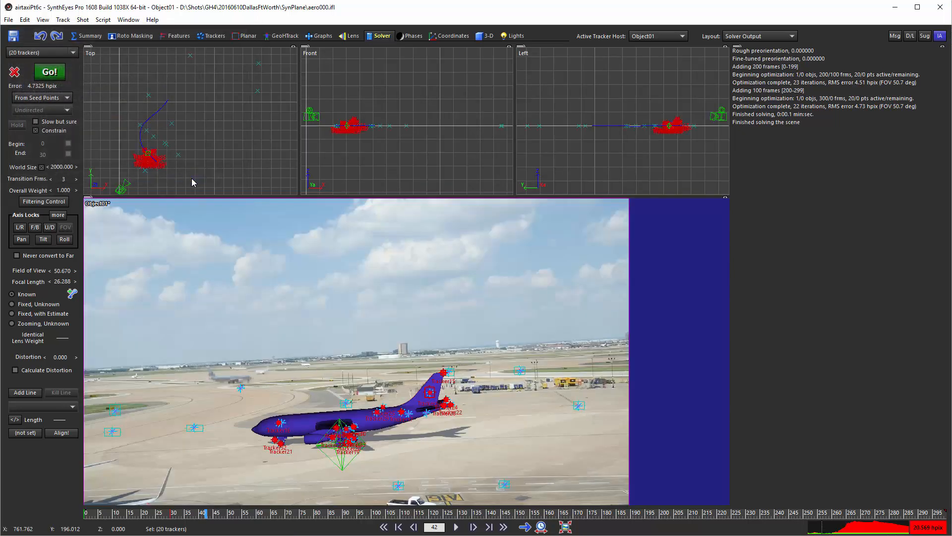
{"action": "left_click_drag", "start_coordinate": [135, 516], "coordinate": [81, 495]}
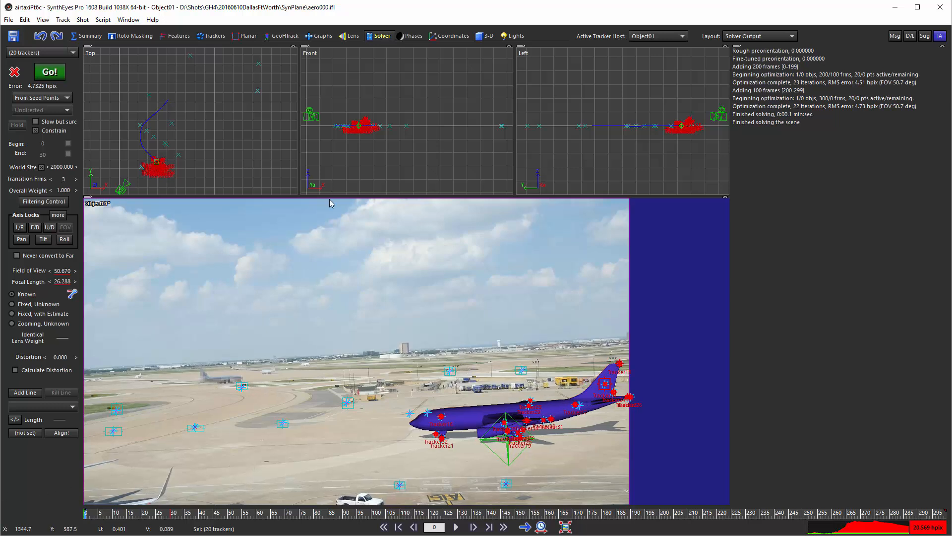
Show the selected trackers' curves in the graph editor and rescale the Error channel to fit vertically
{"action": "left_click", "coordinate": [325, 37]}
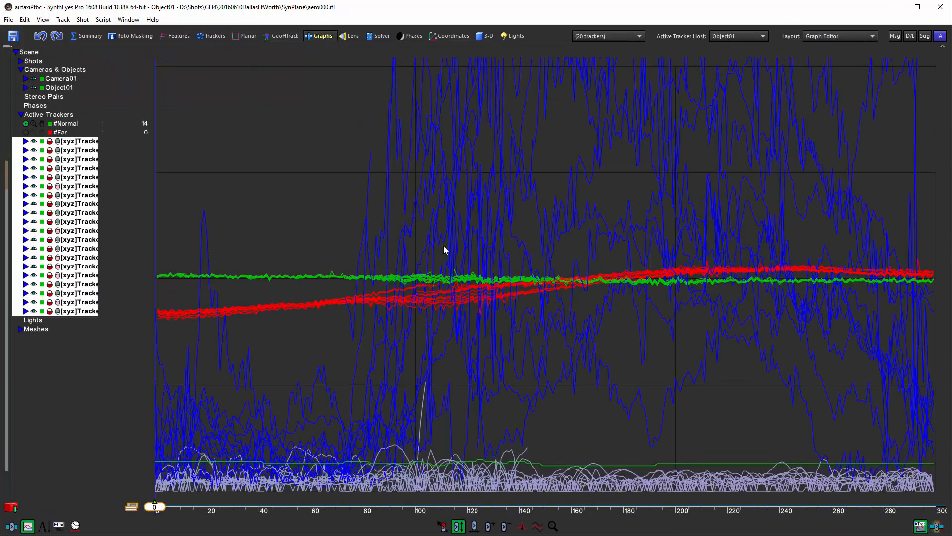
{"action": "left_click", "coordinate": [26, 142]}
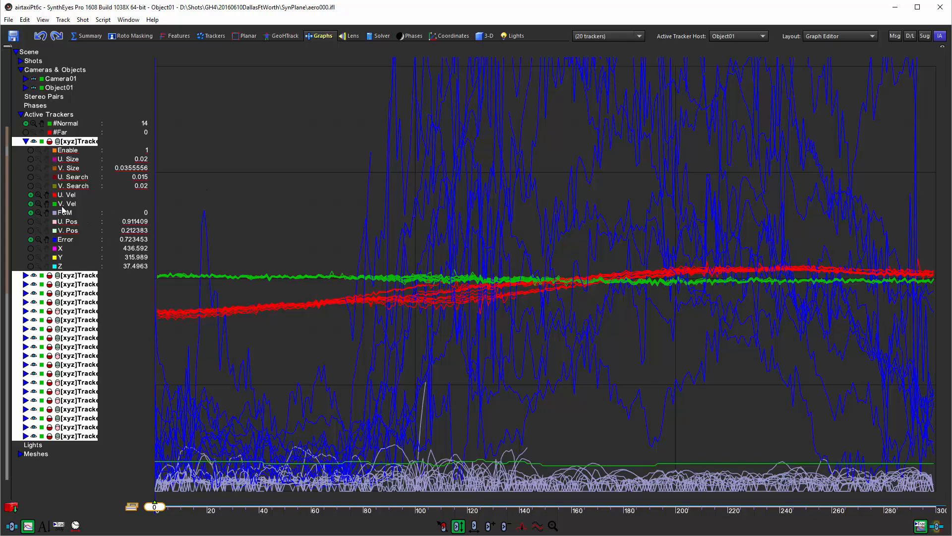
{"action": "double_click", "coordinate": [37, 243]}
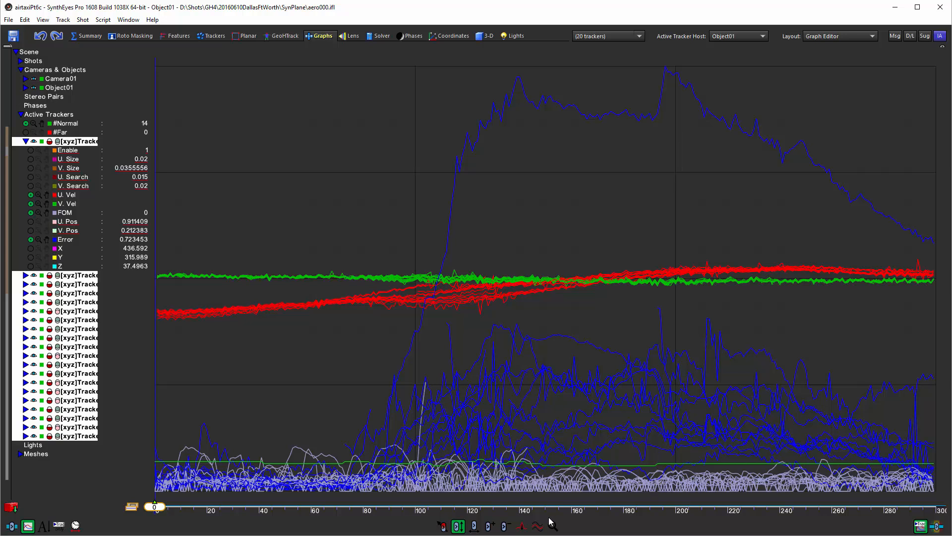
Isolate the highest error curve, Tracker30's, check the value at its peak and scrub to frame 193
{"action": "left_click", "coordinate": [538, 526]}
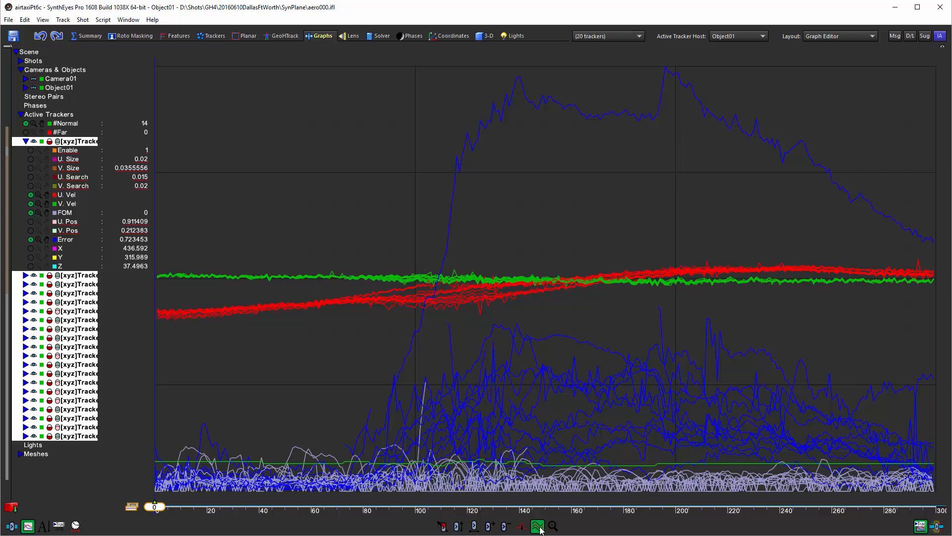
{"action": "left_click", "coordinate": [641, 118]}
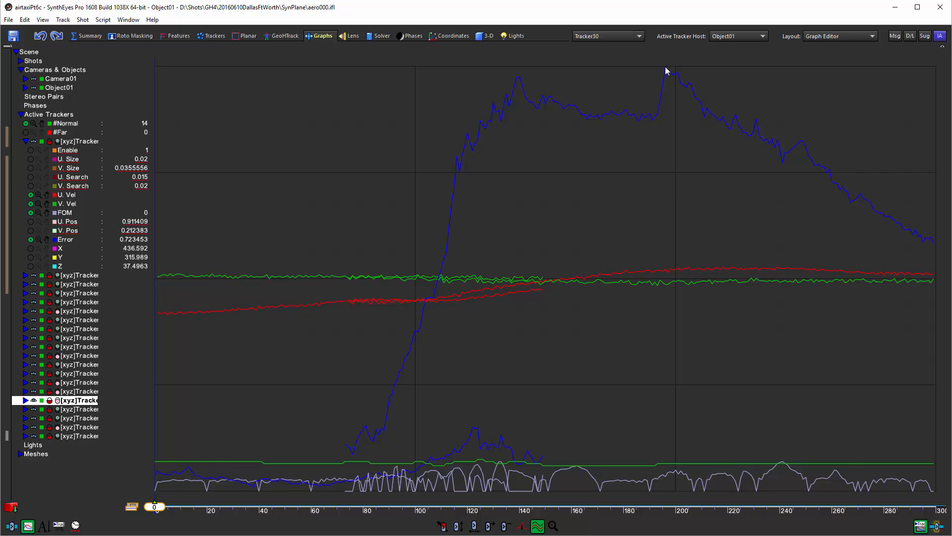
{"action": "mouse_move", "coordinate": [667, 70]}
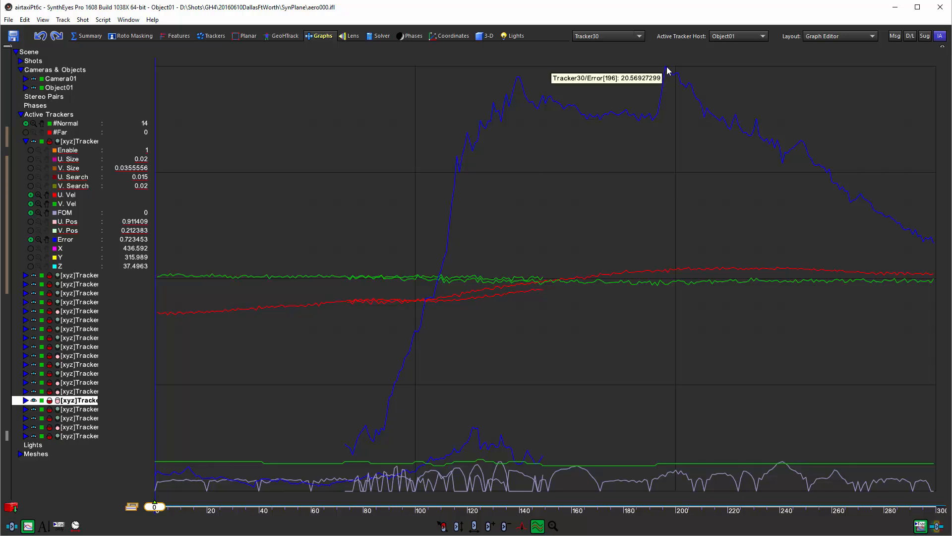
{"action": "left_click", "coordinate": [348, 508]}
{"action": "left_click_drag", "start_coordinate": [373, 511], "coordinate": [657, 510]}
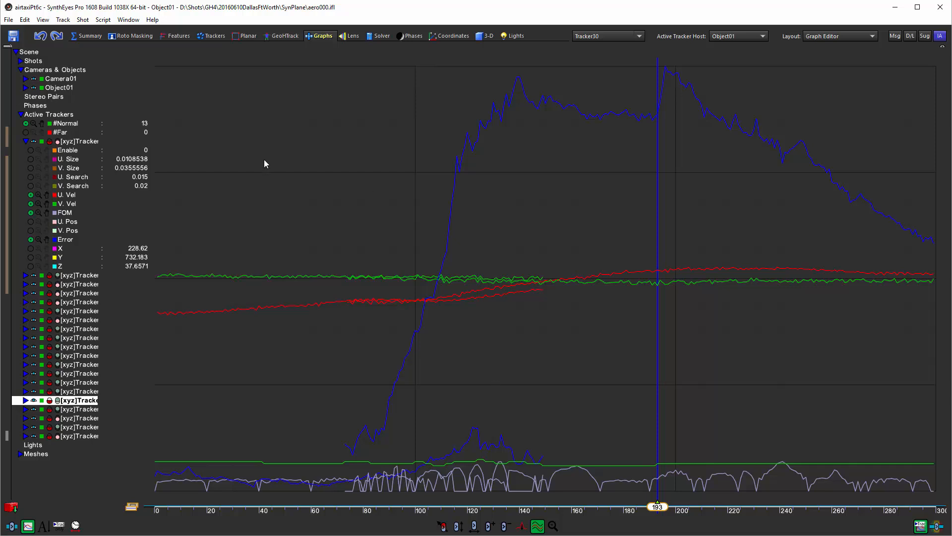
Examine Tracker30 close up under the airplane's wing in the camera view and scrub back to frame 161
{"action": "left_click", "coordinate": [215, 36]}
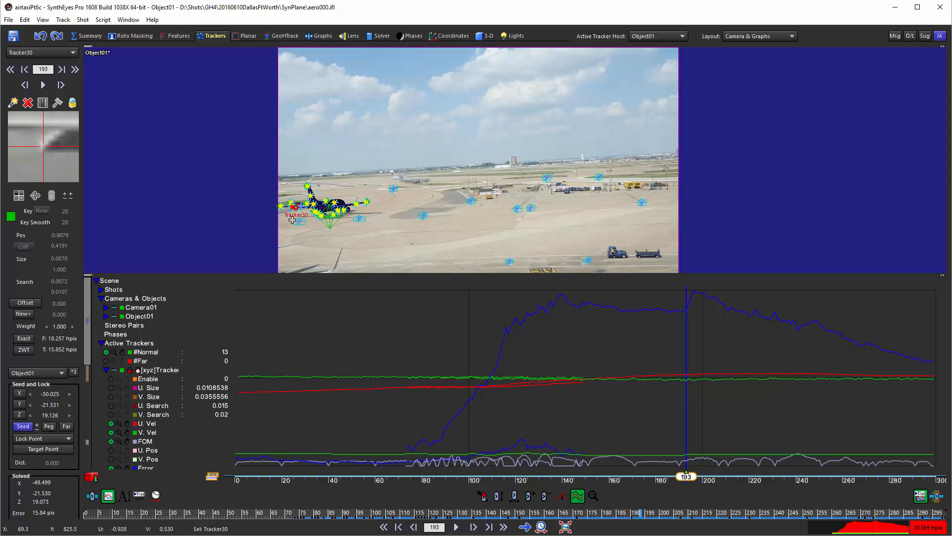
{"action": "scroll", "coordinate": [278, 218], "scroll_direction": "up", "scroll_amount": 3}
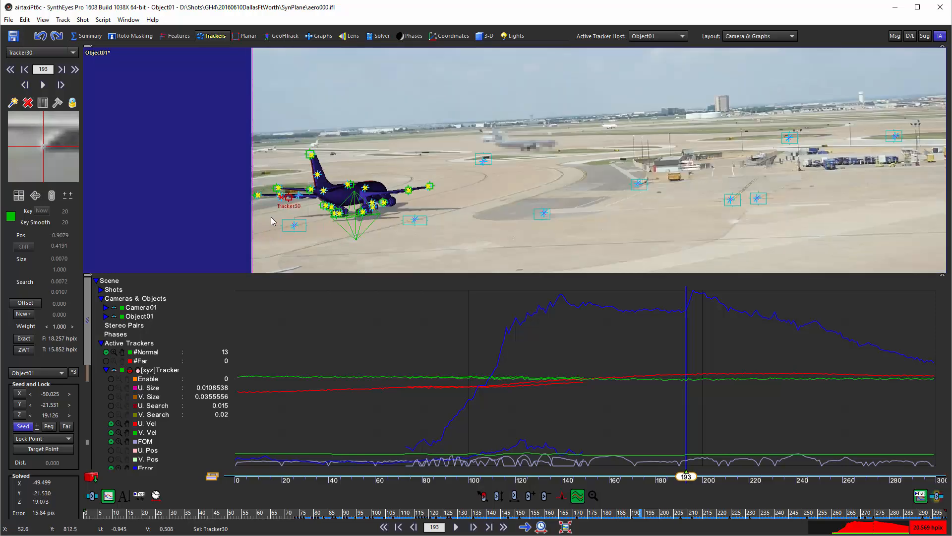
{"action": "scroll", "coordinate": [273, 192], "scroll_direction": "up", "scroll_amount": 6}
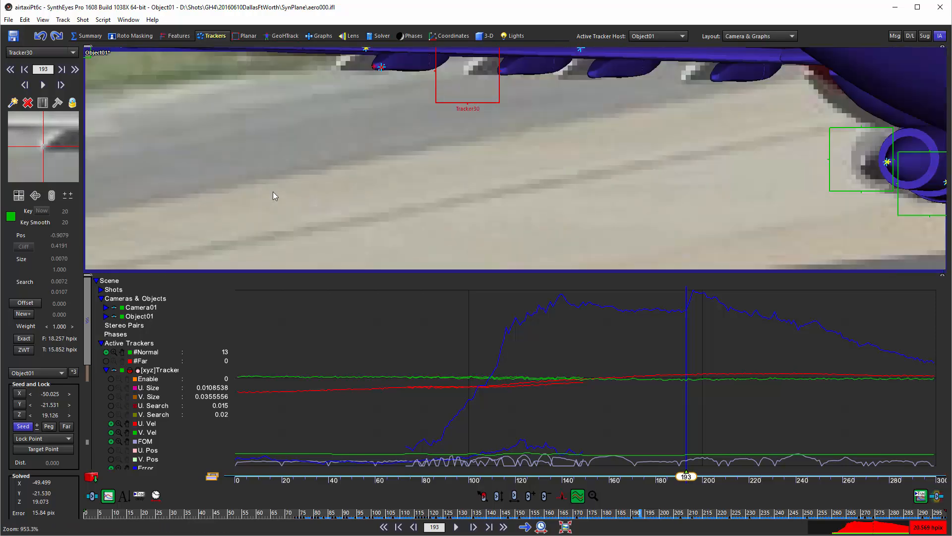
{"action": "scroll", "coordinate": [283, 186], "scroll_direction": "down", "scroll_amount": 2}
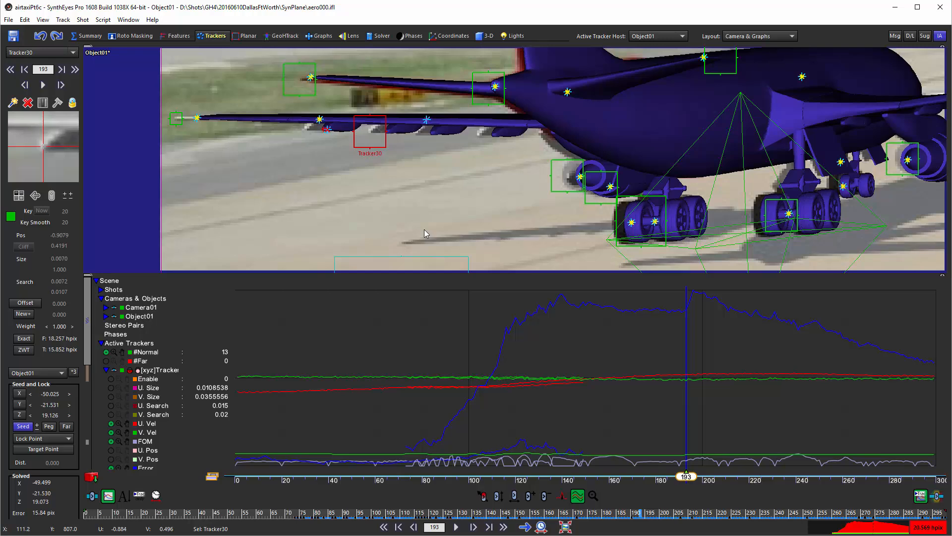
{"action": "middle_click_drag", "start_coordinate": [424, 229], "coordinate": [569, 257]}
{"action": "mouse_move", "coordinate": [260, 512]}
{"action": "left_mouse_down"}
{"action": "mouse_move", "coordinate": [101, 486]}
{"action": "mouse_move", "coordinate": [200, 510]}
{"action": "mouse_move", "coordinate": [551, 512]}
{"action": "left_mouse_up"}
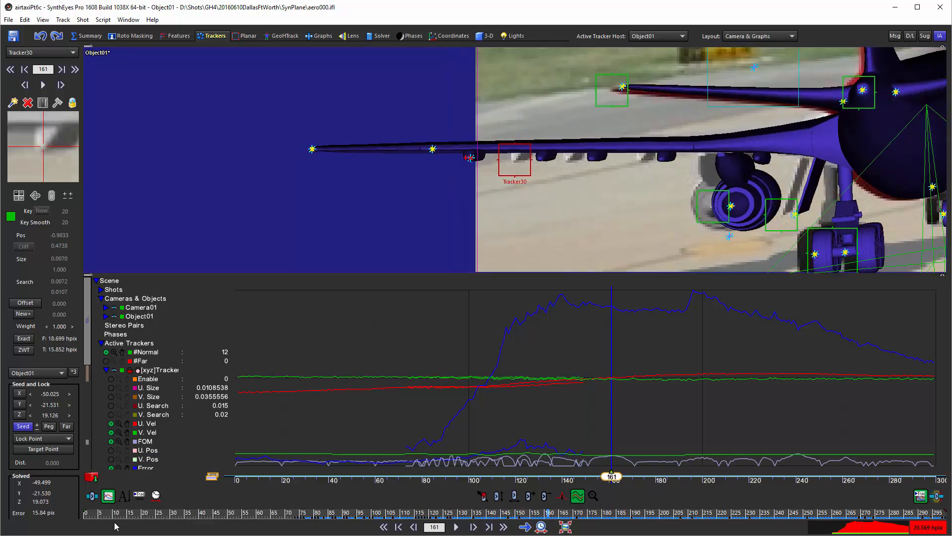
Hide the Aeroplane_fixed mesh to reveal the footage beneath it and scrub the shot to frame 154
{"action": "scroll", "coordinate": [153, 376], "scroll_direction": "down", "scroll_amount": 10}
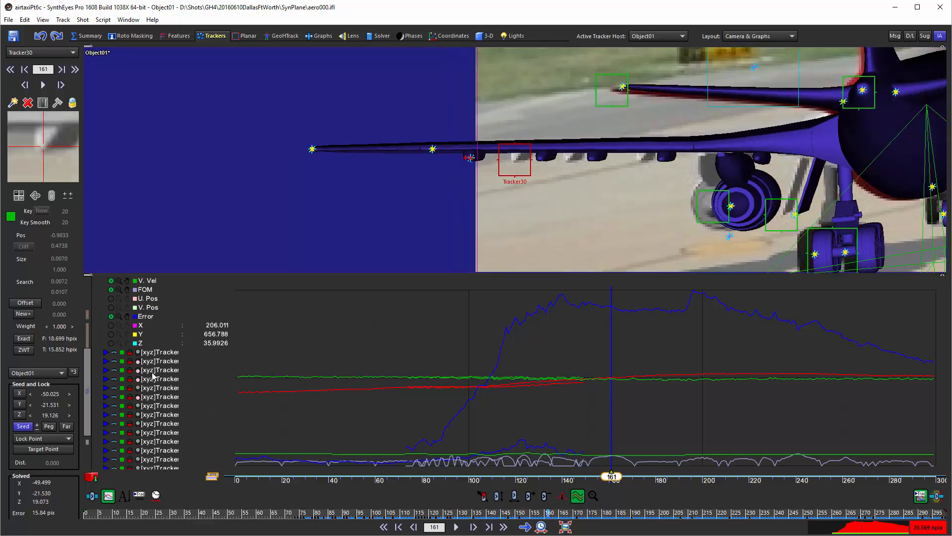
{"action": "scroll", "coordinate": [153, 375], "scroll_direction": "down", "scroll_amount": 1}
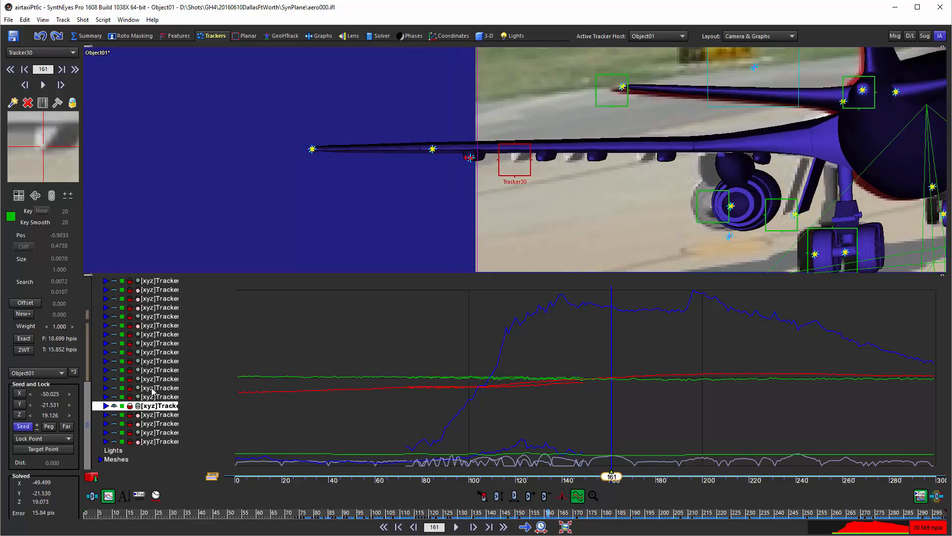
{"action": "left_click", "coordinate": [101, 459]}
{"action": "scroll", "coordinate": [105, 464], "scroll_direction": "down", "scroll_amount": 1}
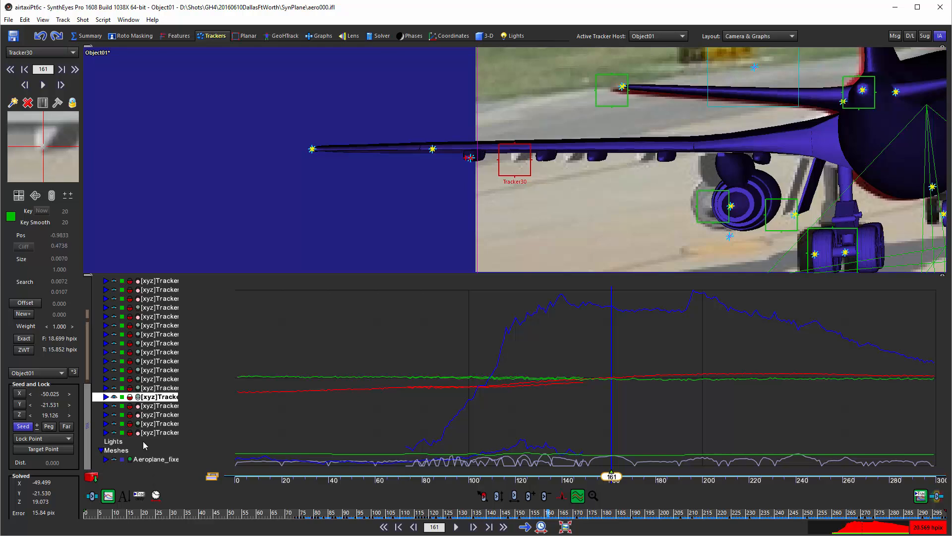
{"action": "left_click", "coordinate": [114, 459]}
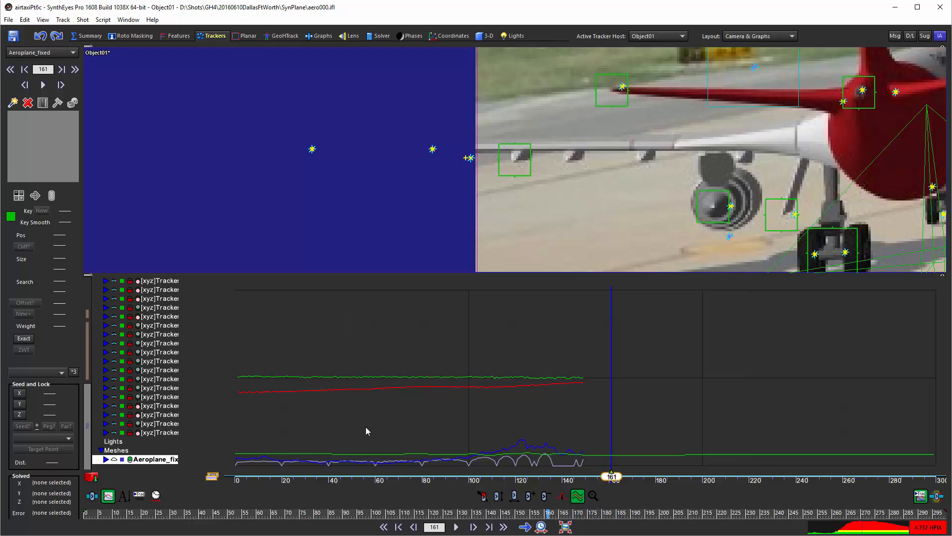
{"action": "left_click_drag", "start_coordinate": [708, 513], "coordinate": [510, 507]}
{"action": "left_click_drag", "start_coordinate": [459, 506], "coordinate": [529, 504]}
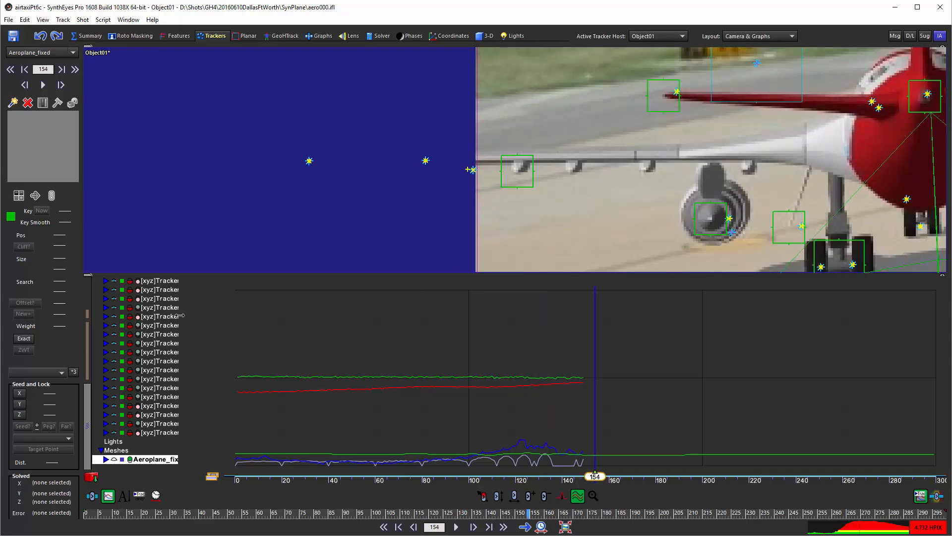
Widen the graph's name column to reselect Tracker30 and scrub to frame 138, comparing its track with its solved point
{"action": "left_click_drag", "start_coordinate": [199, 319], "coordinate": [221, 319]}
{"action": "left_click", "coordinate": [175, 395]}
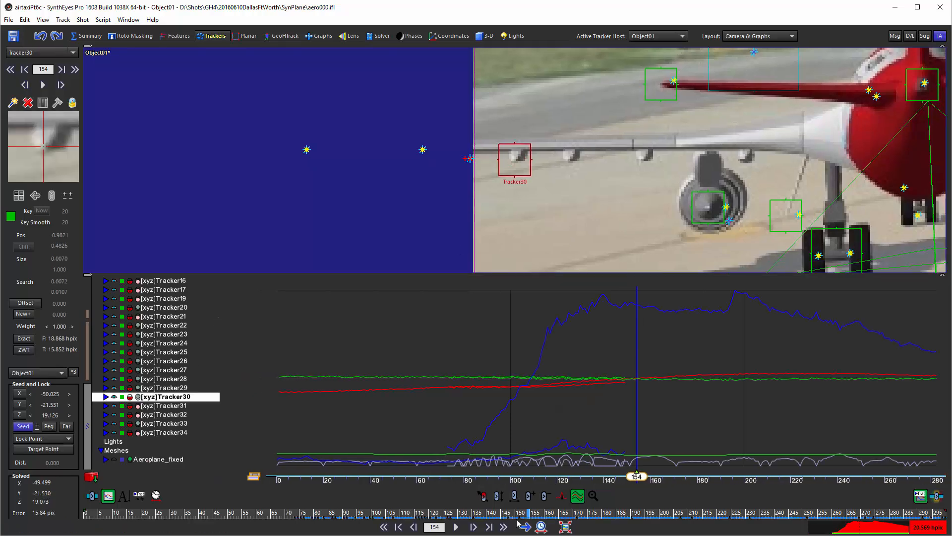
{"action": "left_click_drag", "start_coordinate": [517, 516], "coordinate": [544, 521]}
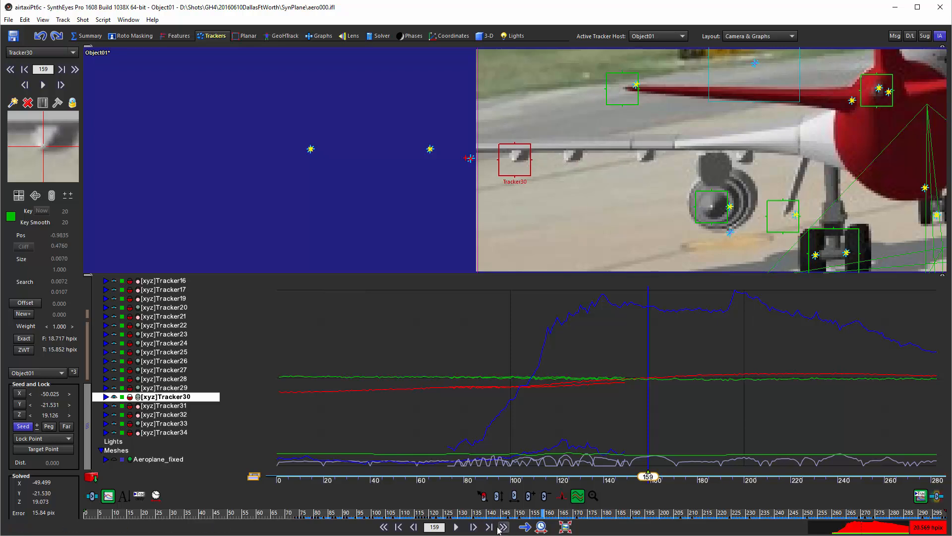
{"action": "left_click_drag", "start_coordinate": [518, 520], "coordinate": [491, 514]}
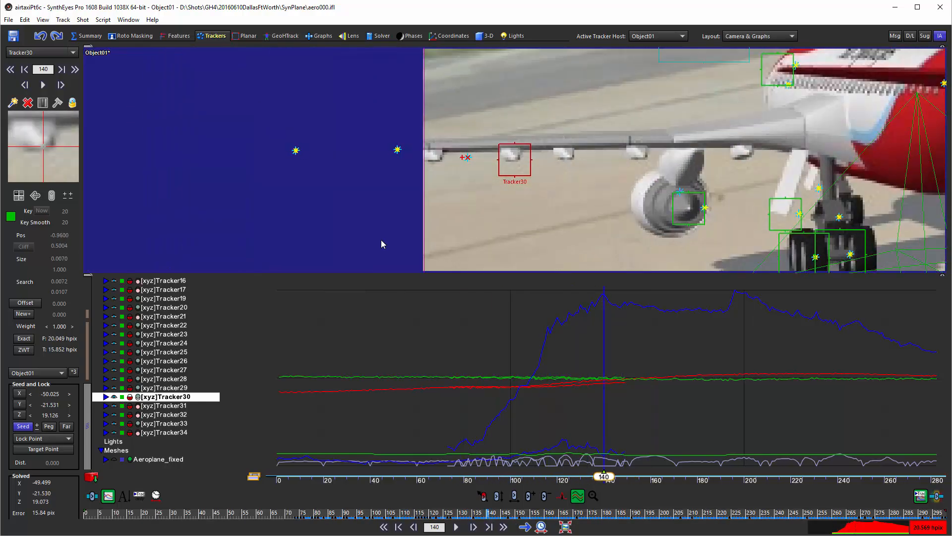
{"action": "mouse_move", "coordinate": [465, 157]}
{"action": "left_click_drag", "start_coordinate": [432, 515], "coordinate": [485, 516]}
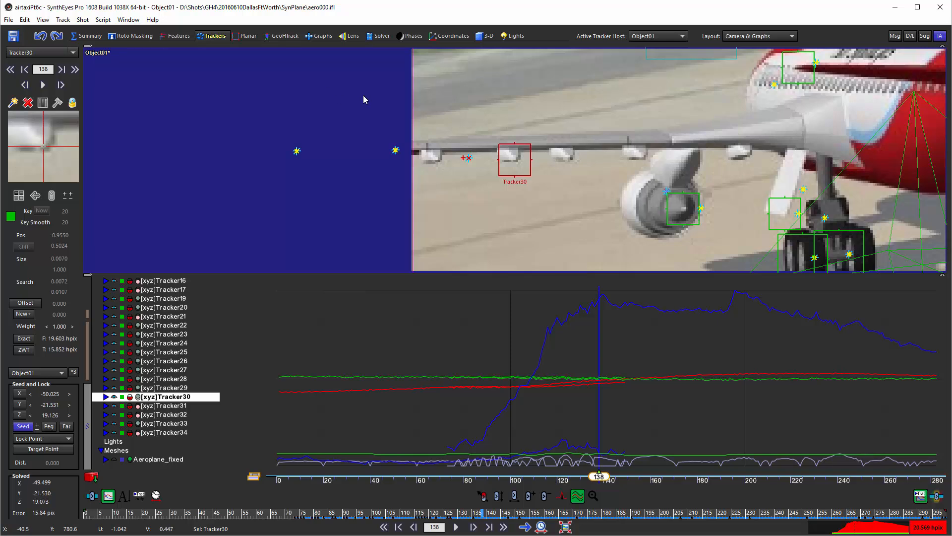
Show the airplane mesh again in the geometric hierarchy tracking layout and frame the perspective view on the wing around Tracker30
{"action": "left_click", "coordinate": [285, 36]}
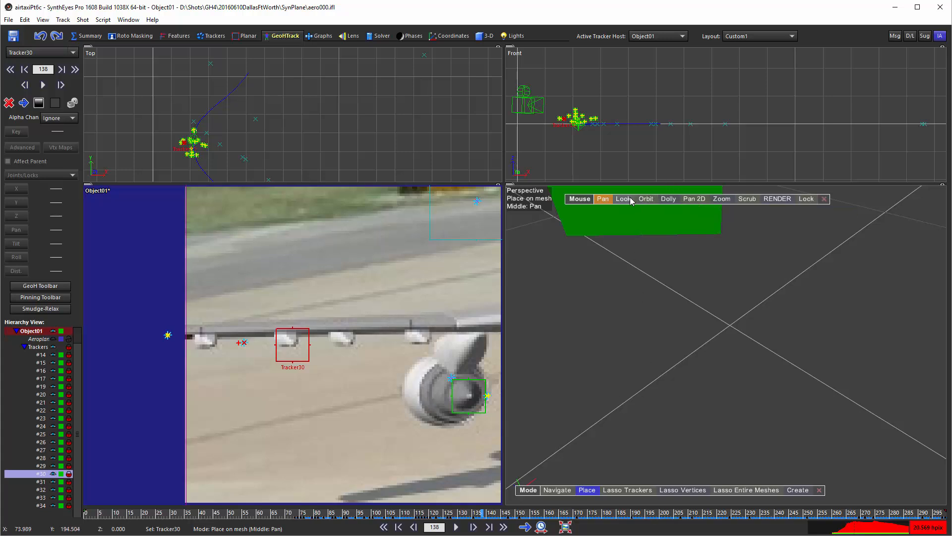
{"action": "left_click", "coordinate": [603, 198]}
{"action": "left_click_drag", "start_coordinate": [640, 248], "coordinate": [780, 441]}
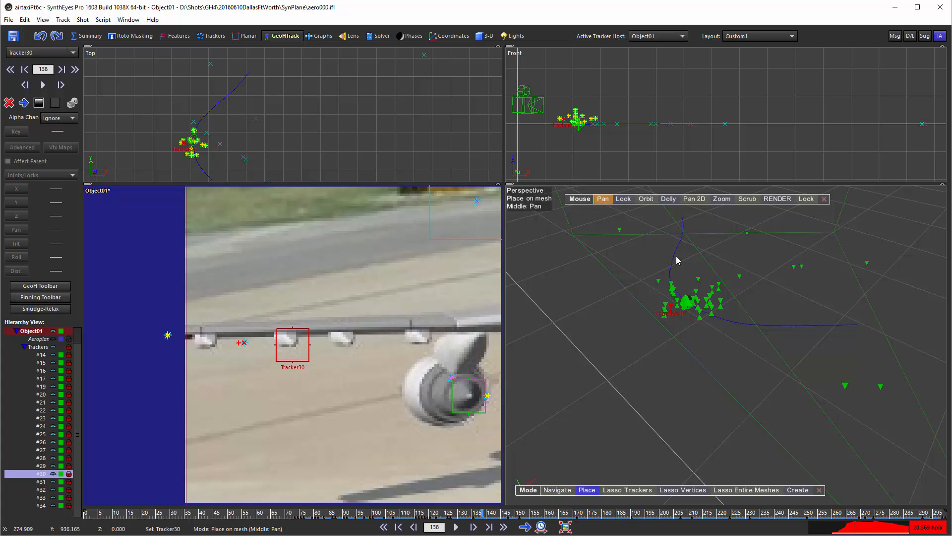
{"action": "scroll", "coordinate": [679, 259], "scroll_direction": "down", "scroll_amount": 4}
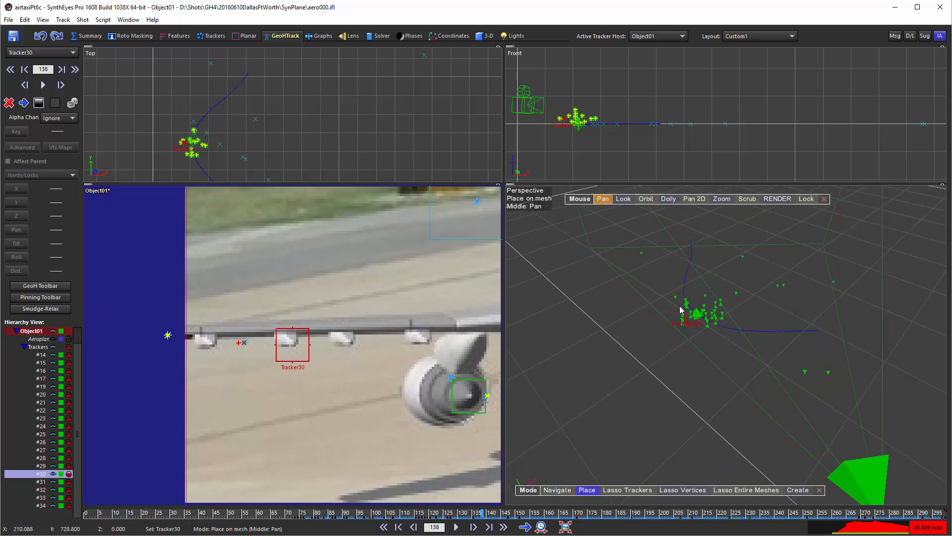
{"action": "scroll", "coordinate": [680, 310], "scroll_direction": "up", "scroll_amount": 2}
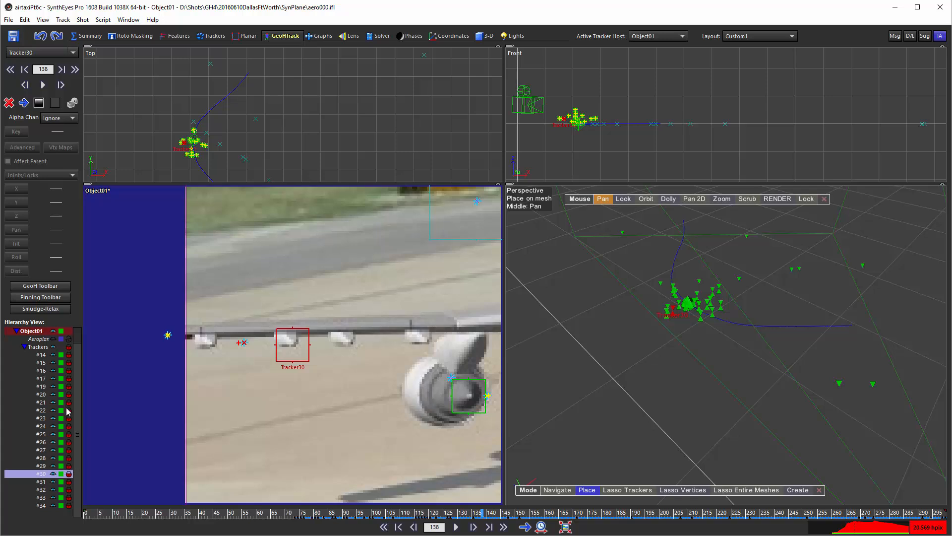
{"action": "scroll", "coordinate": [68, 412], "scroll_direction": "down", "scroll_amount": 2}
{"action": "scroll", "coordinate": [42, 376], "scroll_direction": "up", "scroll_amount": 3}
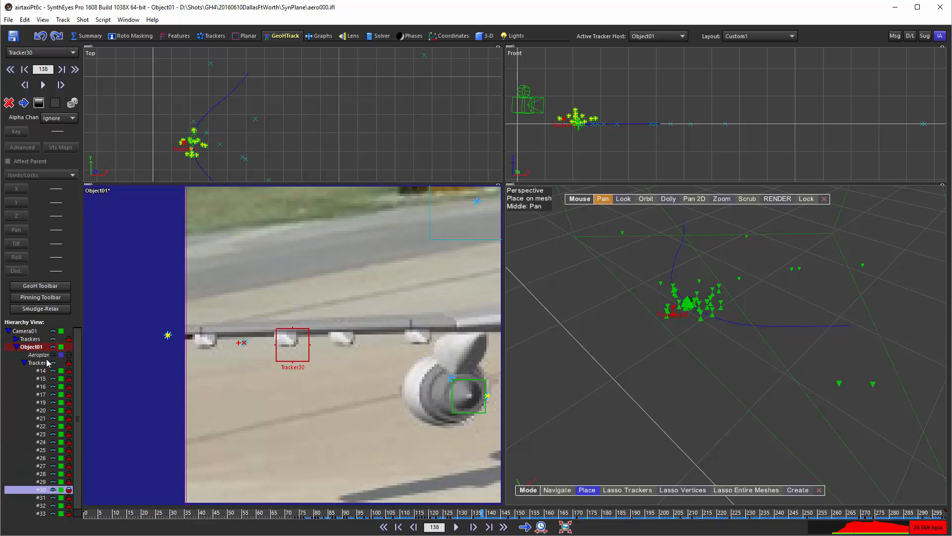
{"action": "left_click", "coordinate": [53, 355]}
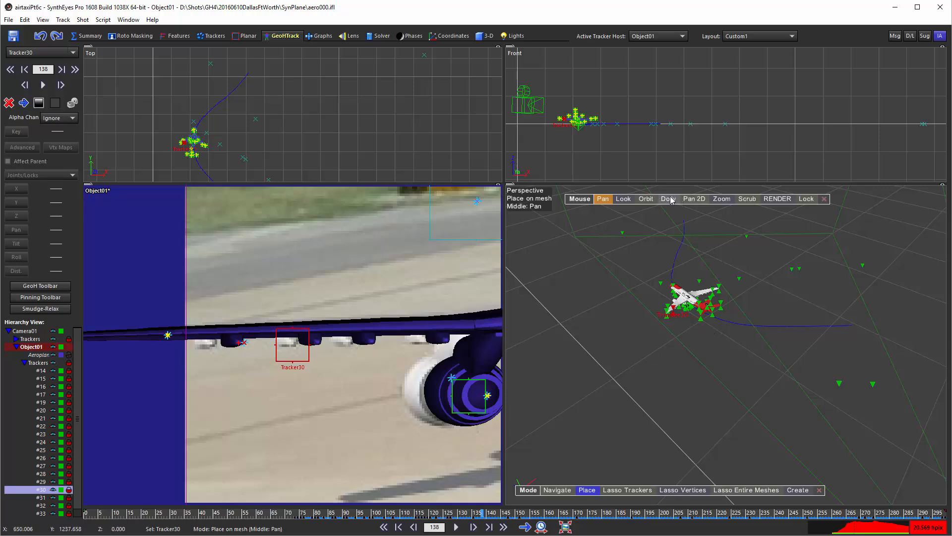
{"action": "left_click_drag", "start_coordinate": [670, 199], "coordinate": [670, 52]}
Place Tracker30's seed point on the tip of the next flap fairing inboard along the wing mesh
{"action": "left_click", "coordinate": [587, 490]}
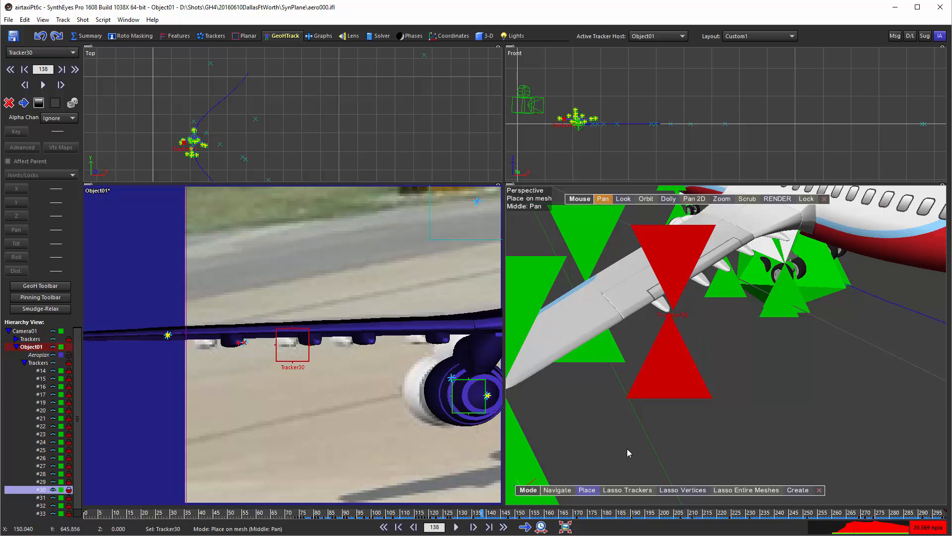
{"action": "left_click", "coordinate": [710, 288]}
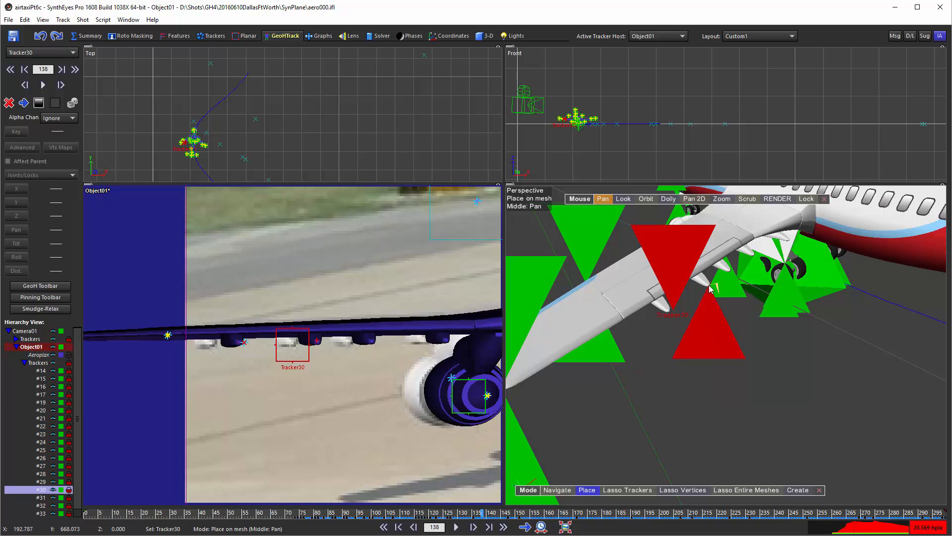
{"action": "key", "text": "ctrl+z"}
{"action": "key", "text": "ctrl+z"}
{"action": "key", "text": "ctrl+y"}
{"action": "left_click", "coordinate": [708, 286]}
{"action": "left_click_drag", "start_coordinate": [666, 200], "coordinate": [863, 293]}
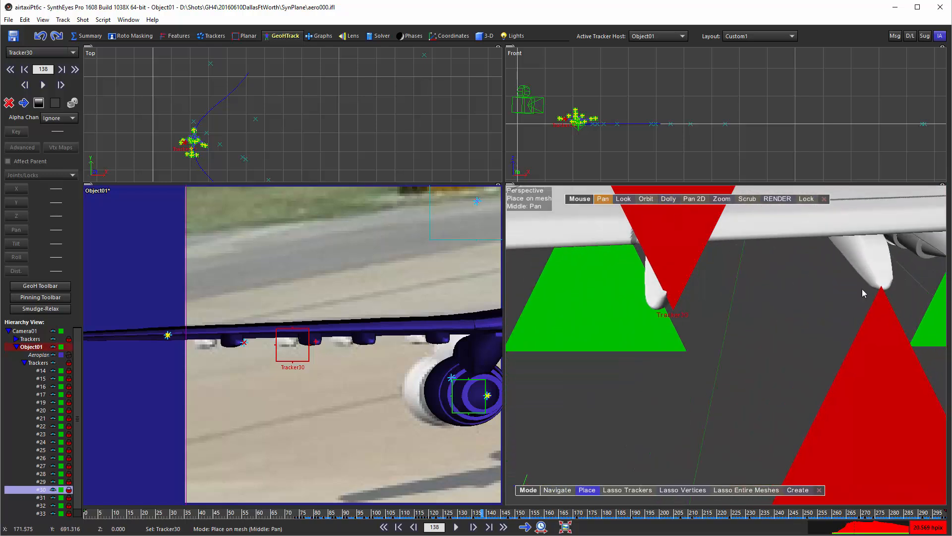
{"action": "left_click", "coordinate": [885, 289]}
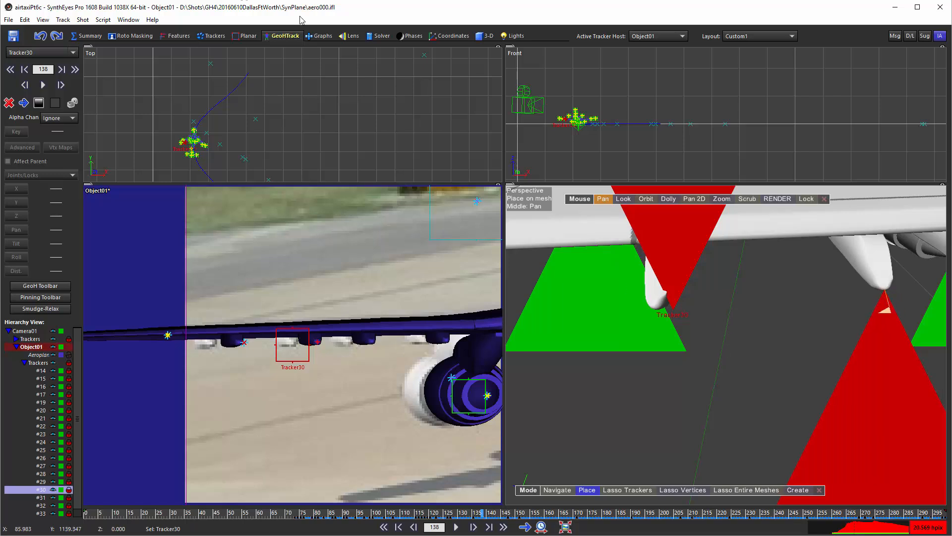
Solve the scene again from seed points with the corrected Tracker30 and accept the solve report
{"action": "left_click", "coordinate": [380, 36]}
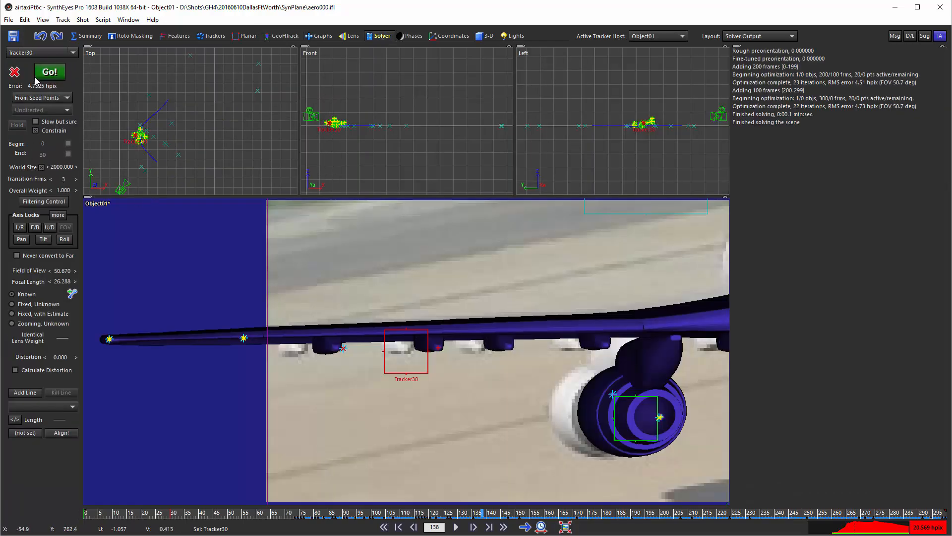
{"action": "left_click", "coordinate": [44, 76]}
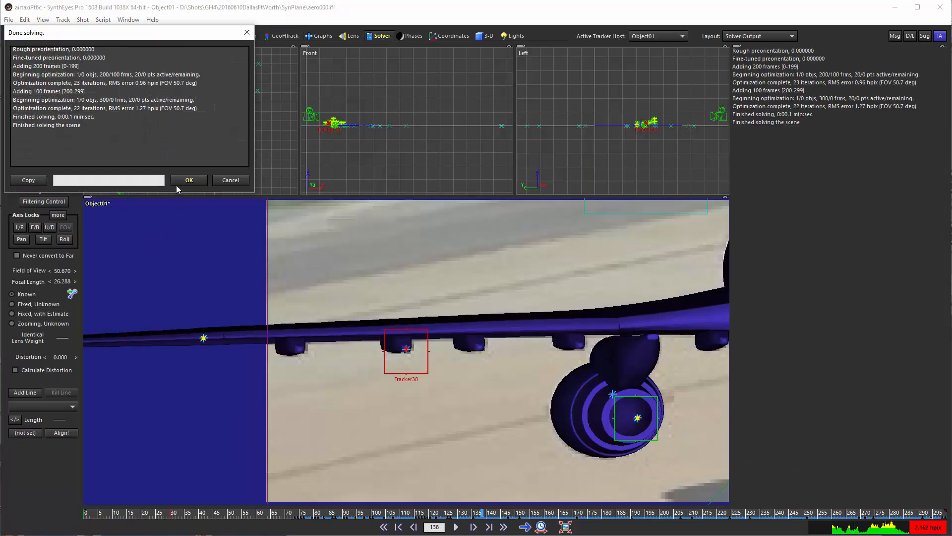
{"action": "left_click", "coordinate": [189, 180]}
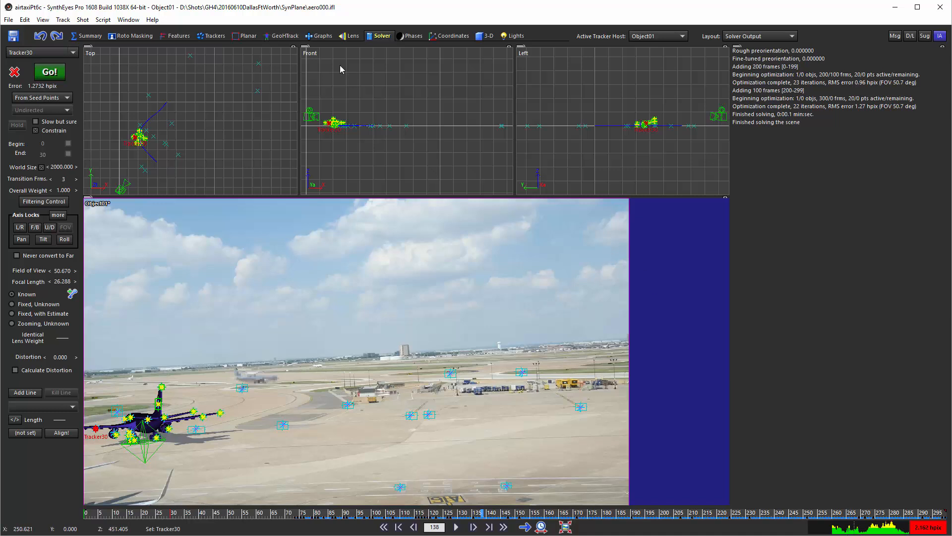
Show all of Object01's tracker curves in the graph editor and isolate the highest error curve, Tracker24's
{"action": "left_click", "coordinate": [323, 36]}
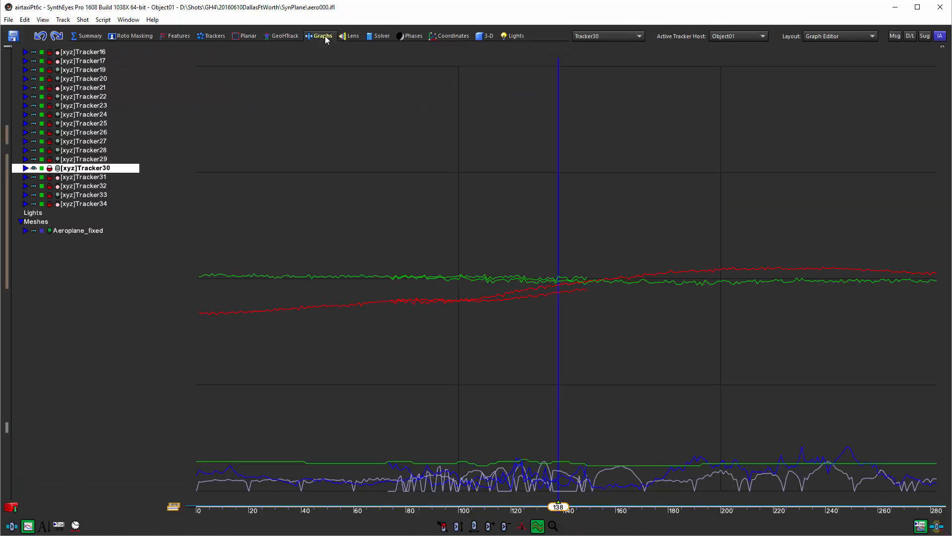
{"action": "key", "text": "ctrl+a"}
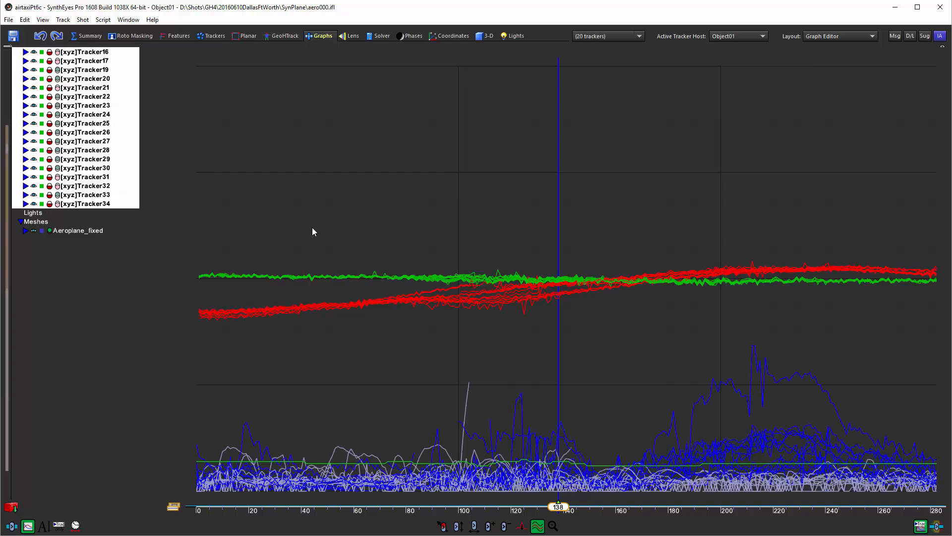
{"action": "left_click", "coordinate": [804, 380]}
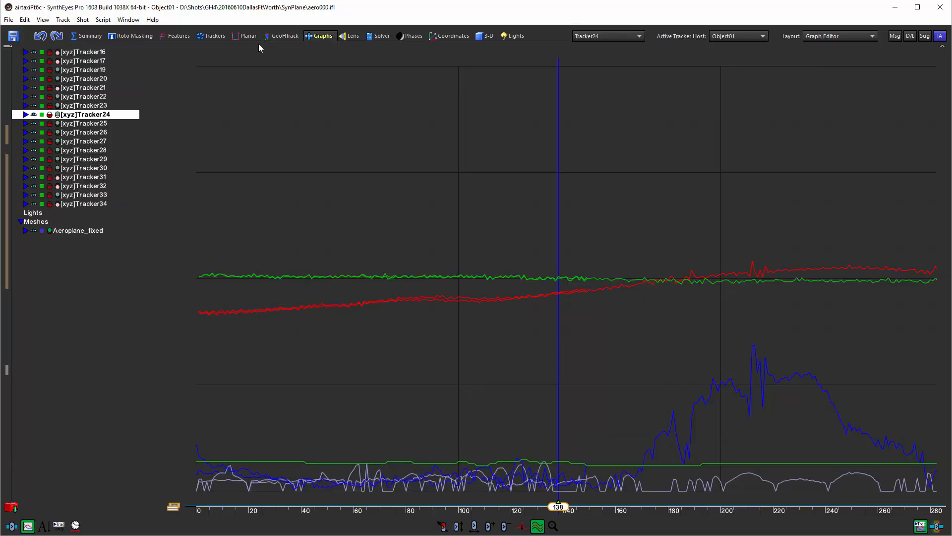
Examine Tracker24 close up at the tip of the tailplane, keep the view centered on it and scrub to frame 208
{"action": "left_click", "coordinate": [215, 38]}
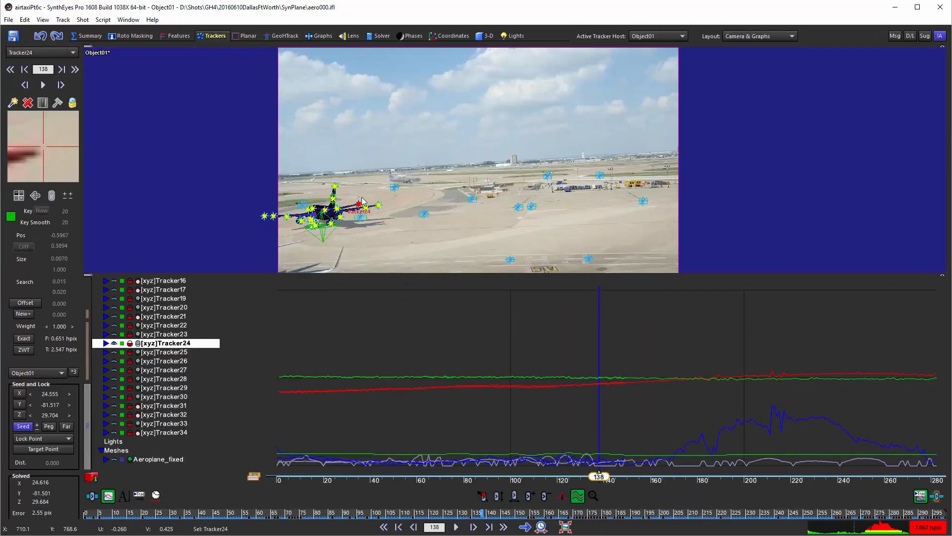
{"action": "scroll", "coordinate": [348, 214], "scroll_direction": "up", "scroll_amount": 3}
{"action": "mouse_move", "coordinate": [348, 215]}
{"action": "scroll", "coordinate": [370, 224], "scroll_direction": "up", "scroll_amount": 5}
{"action": "scroll", "coordinate": [369, 223], "scroll_direction": "down", "scroll_amount": 1}
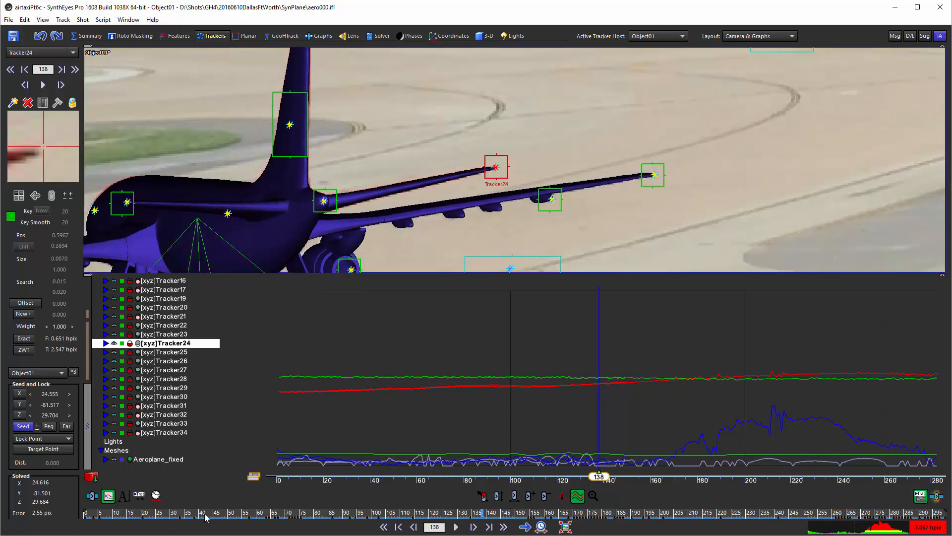
{"action": "left_click_drag", "start_coordinate": [206, 517], "coordinate": [433, 516]}
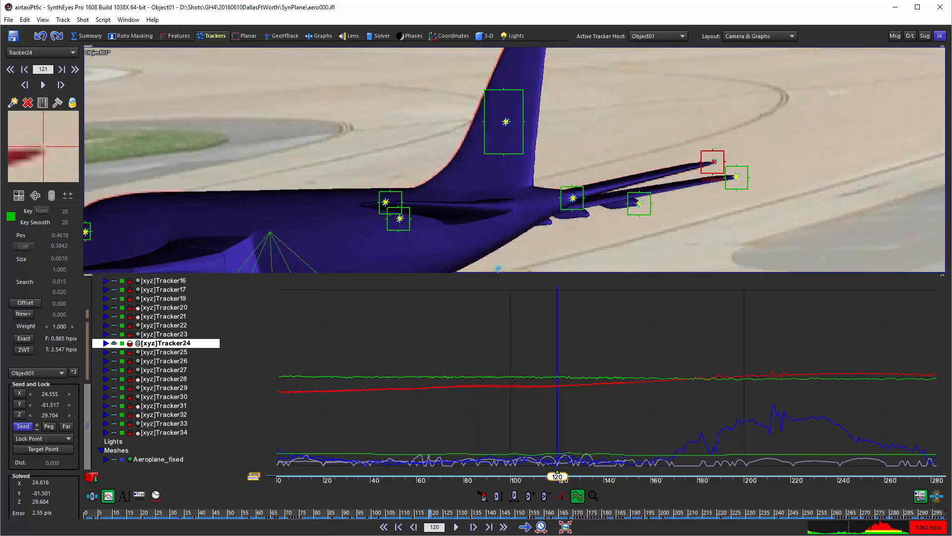
{"action": "key", "text": "5"}
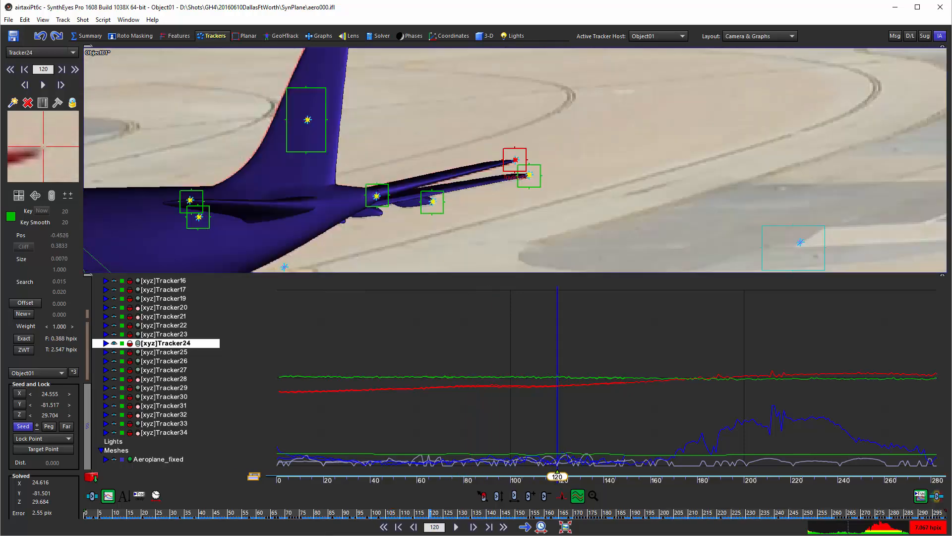
{"action": "left_click_drag", "start_coordinate": [190, 517], "coordinate": [685, 515]}
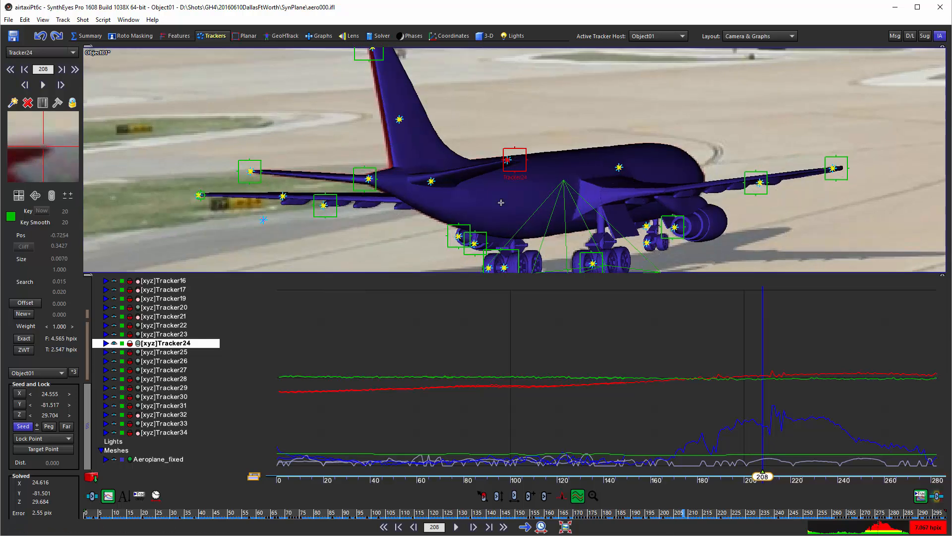
Frame Tracker24 in the perspective view of the GeoHTrack room and inspect its position on the tailplane from several angles
{"action": "mouse_move", "coordinate": [503, 161]}
{"action": "left_click", "coordinate": [294, 37]}
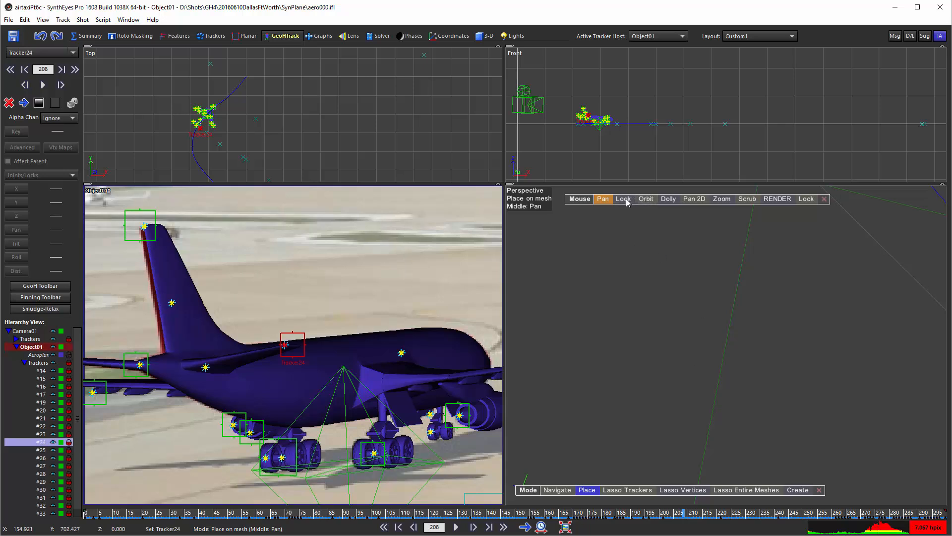
{"action": "right_click", "coordinate": [579, 277]}
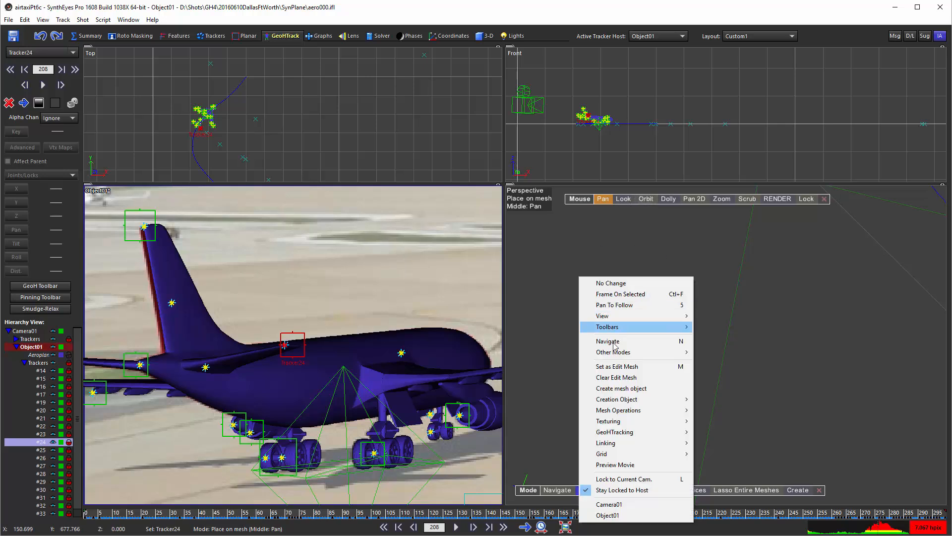
{"action": "left_click", "coordinate": [611, 295]}
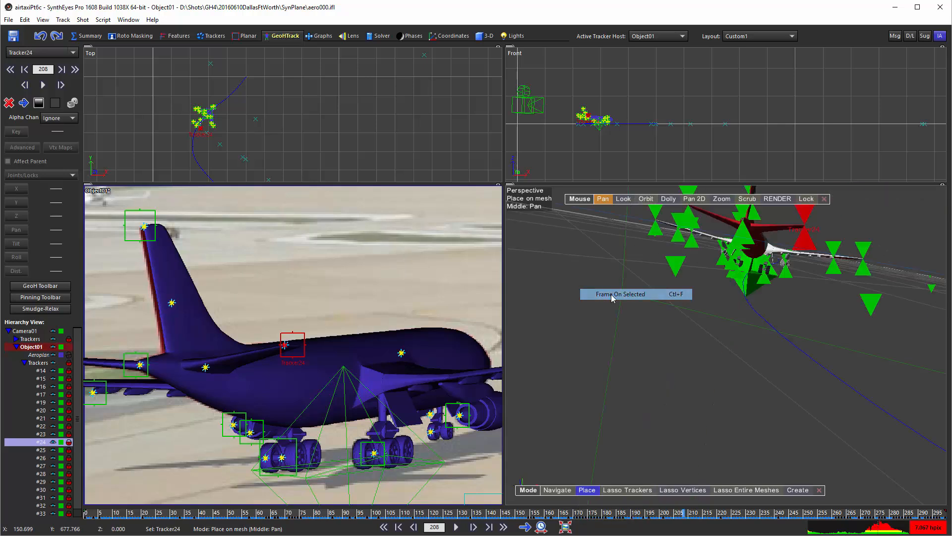
{"action": "left_click", "coordinate": [651, 201]}
{"action": "left_click_drag", "start_coordinate": [652, 214], "coordinate": [660, 337]}
{"action": "left_click_drag", "start_coordinate": [679, 119], "coordinate": [680, 115]}
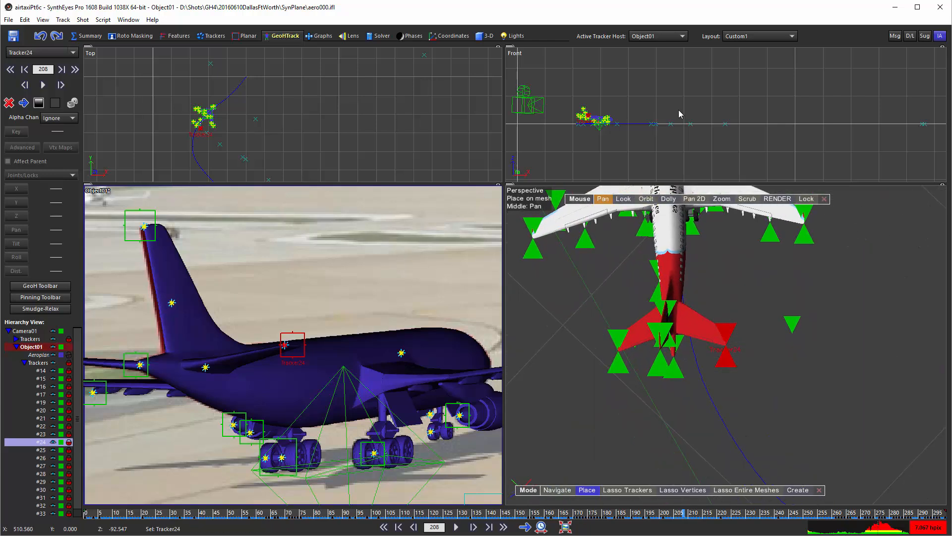
{"action": "left_click", "coordinate": [646, 199]}
{"action": "left_click_drag", "start_coordinate": [705, 238], "coordinate": [888, 266]}
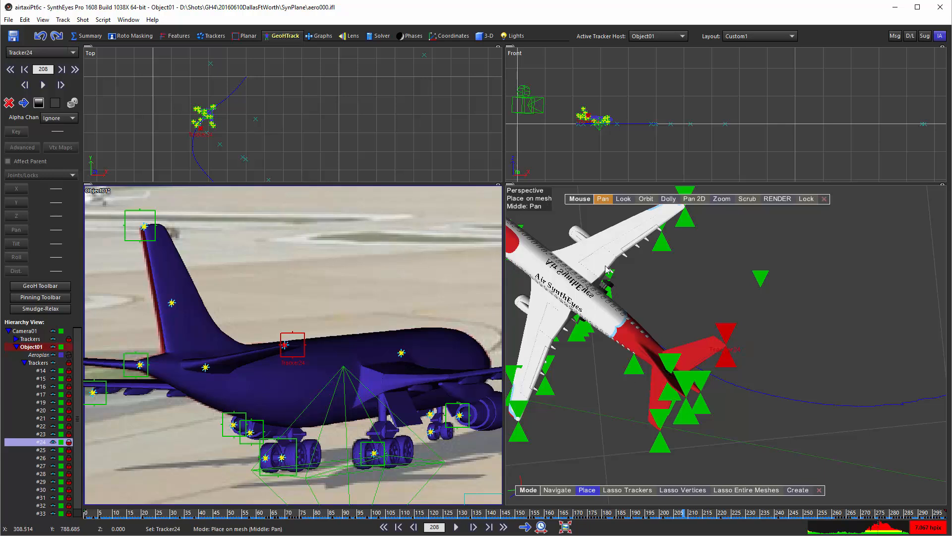
Scrub through the shot to frame 299 in the Solver room to check the airplane mesh's fit, switching the mesh to wireframe display
{"action": "left_click", "coordinate": [380, 38]}
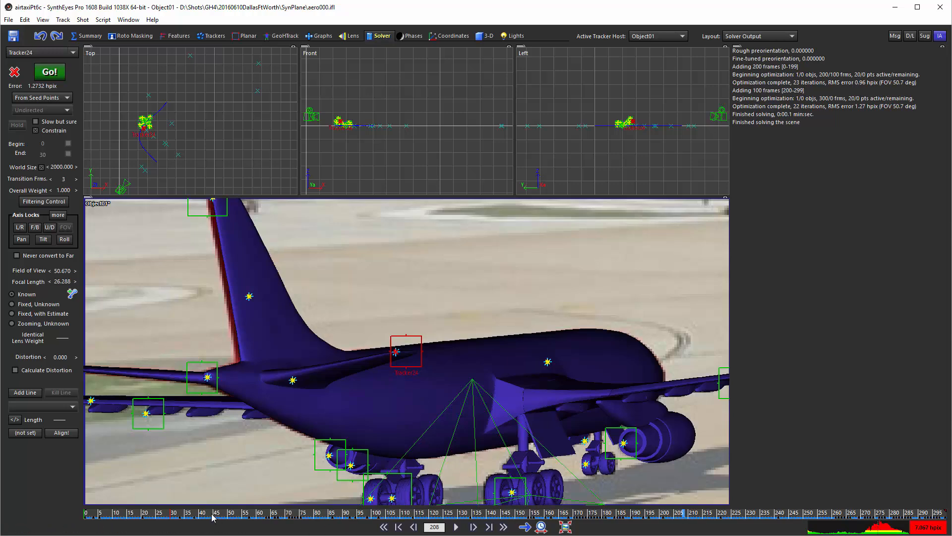
{"action": "left_click_drag", "start_coordinate": [211, 515], "coordinate": [194, 514]}
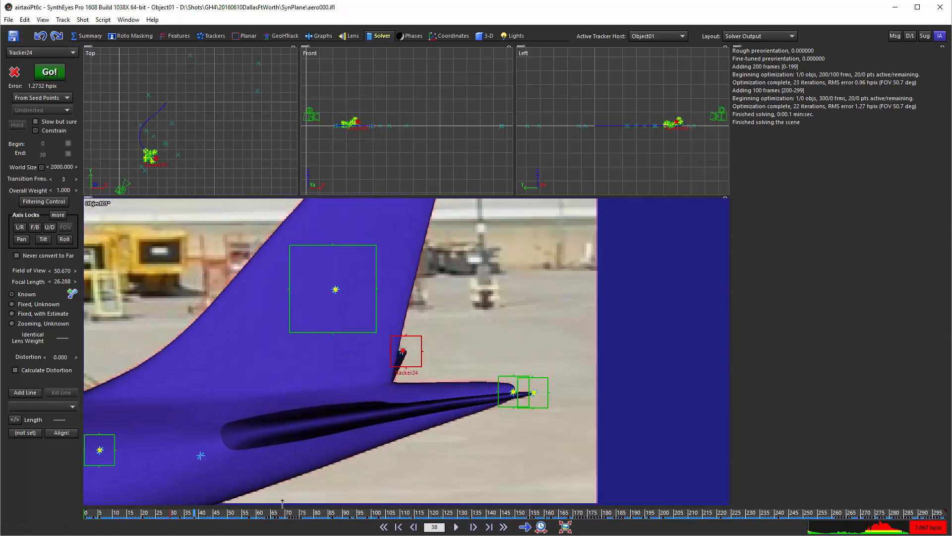
{"action": "left_click_drag", "start_coordinate": [282, 503], "coordinate": [759, 513]}
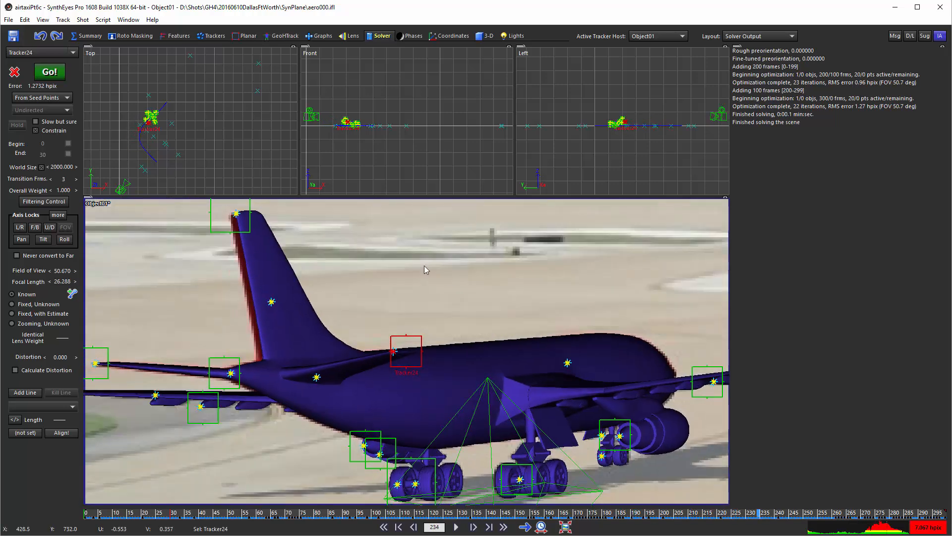
{"action": "left_click", "coordinate": [754, 515]}
{"action": "left_click_drag", "start_coordinate": [900, 519], "coordinate": [697, 519]}
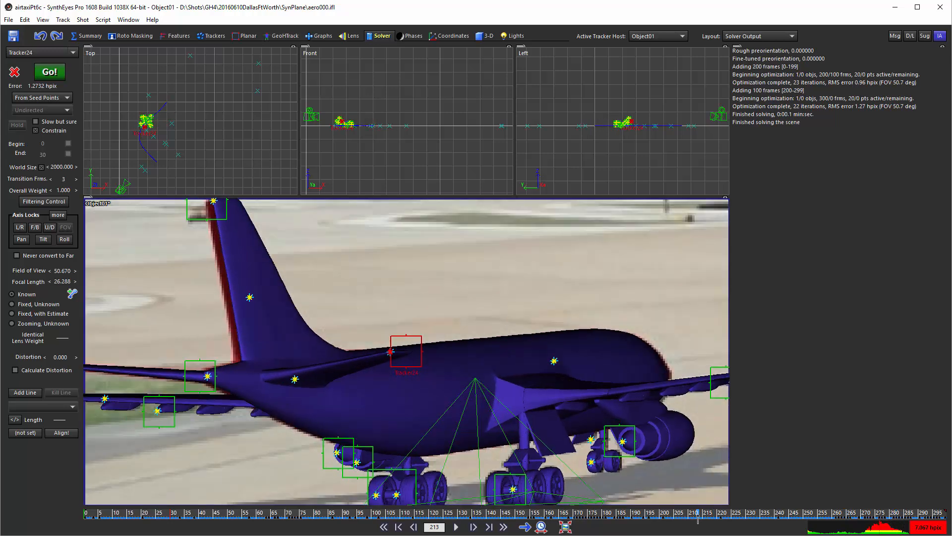
{"action": "key", "text": "m"}
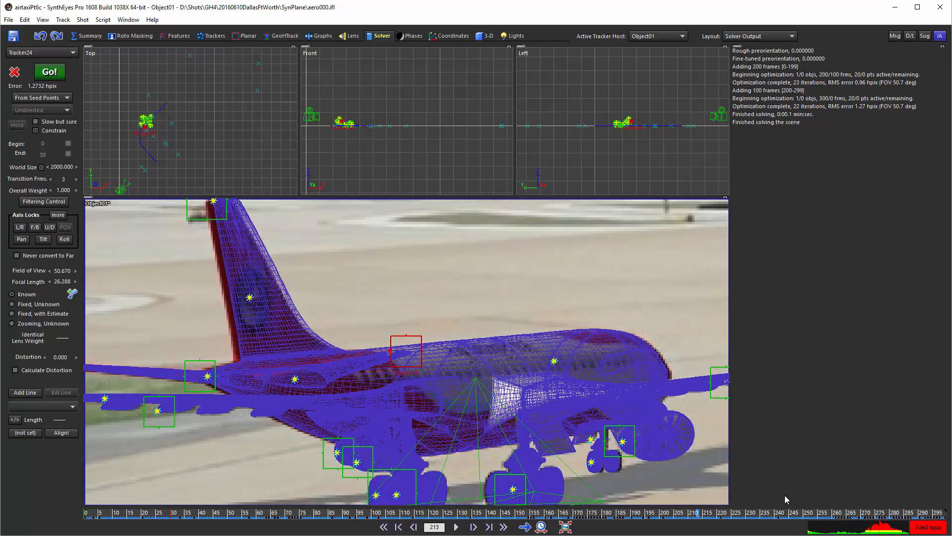
{"action": "left_click_drag", "start_coordinate": [720, 517], "coordinate": [951, 533]}
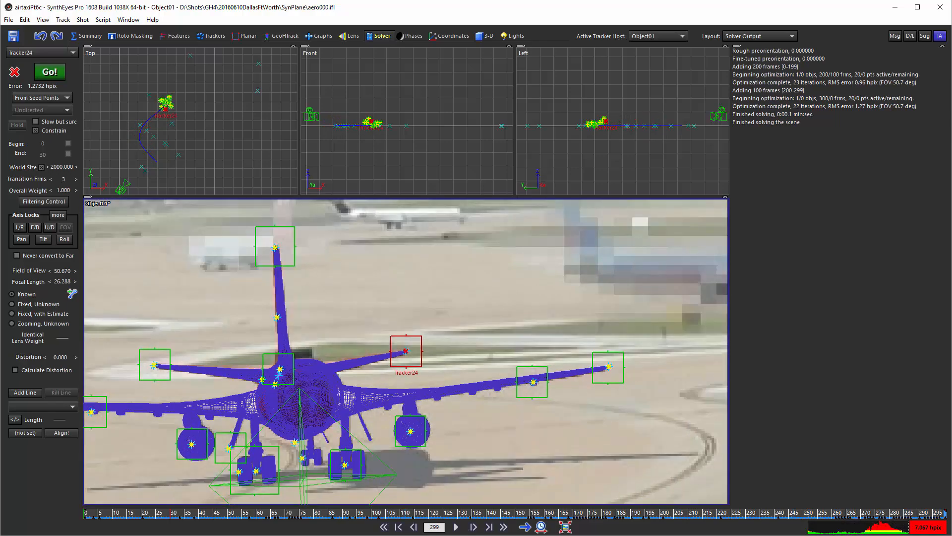
{"action": "scroll", "coordinate": [484, 361], "scroll_direction": "down", "scroll_amount": 2}
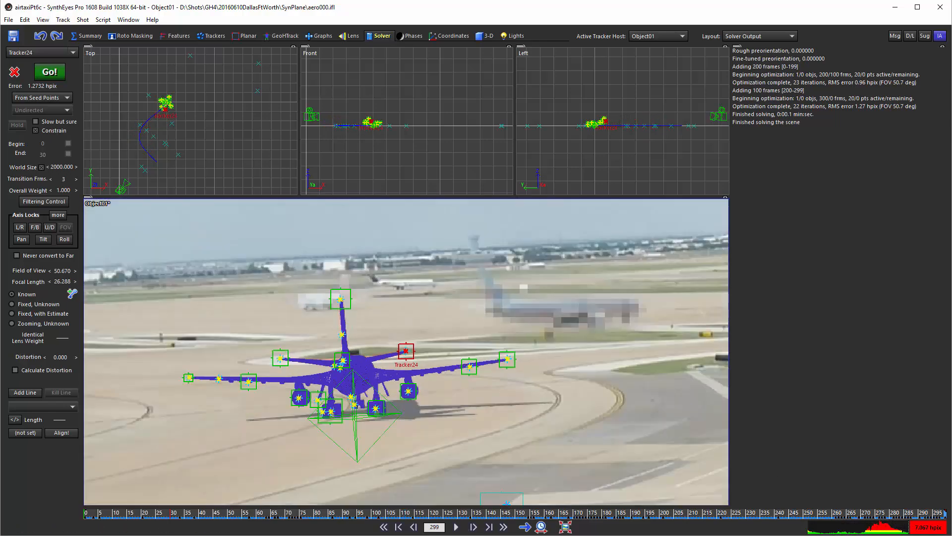
{"action": "mouse_move", "coordinate": [945, 515]}
{"action": "left_mouse_down"}
{"action": "mouse_move", "coordinate": [742, 503]}
{"action": "mouse_move", "coordinate": [482, 466]}
{"action": "mouse_move", "coordinate": [55, 470]}
{"action": "mouse_move", "coordinate": [181, 487]}
{"action": "mouse_move", "coordinate": [945, 515]}
{"action": "left_mouse_up"}
Deselect all trackers and show Object01's Solved Velocity curves in the graph editor, hiding the Distance and FOV channels
{"action": "left_click", "coordinate": [322, 36]}
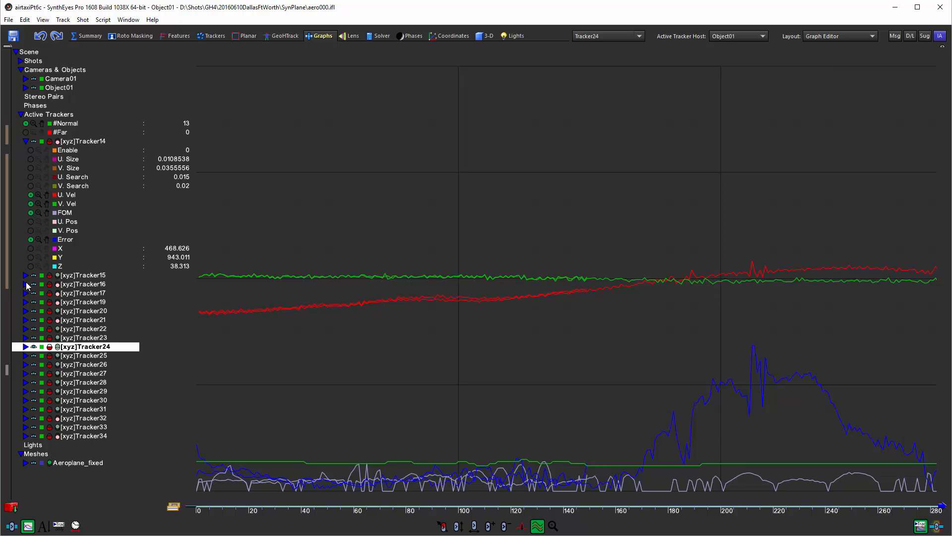
{"action": "key", "text": "ctrl+d"}
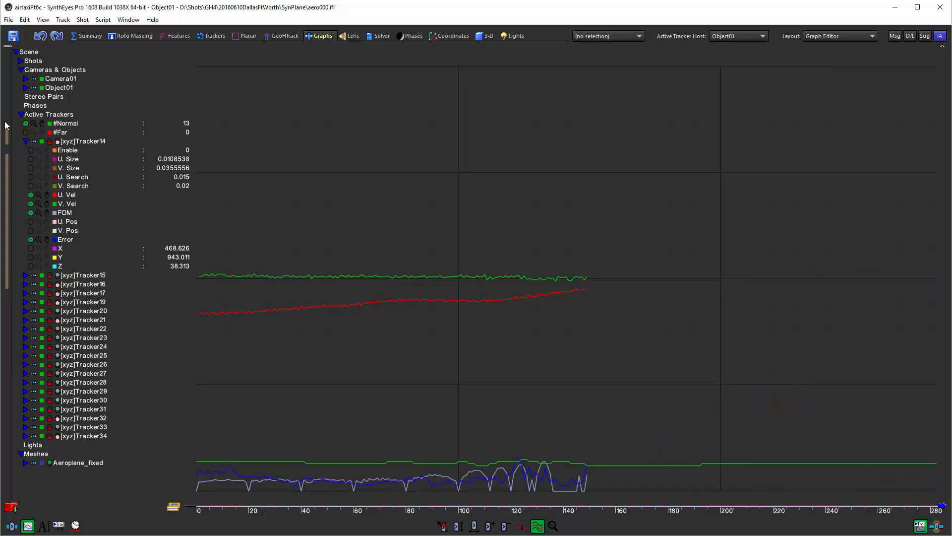
{"action": "left_click", "coordinate": [25, 87]}
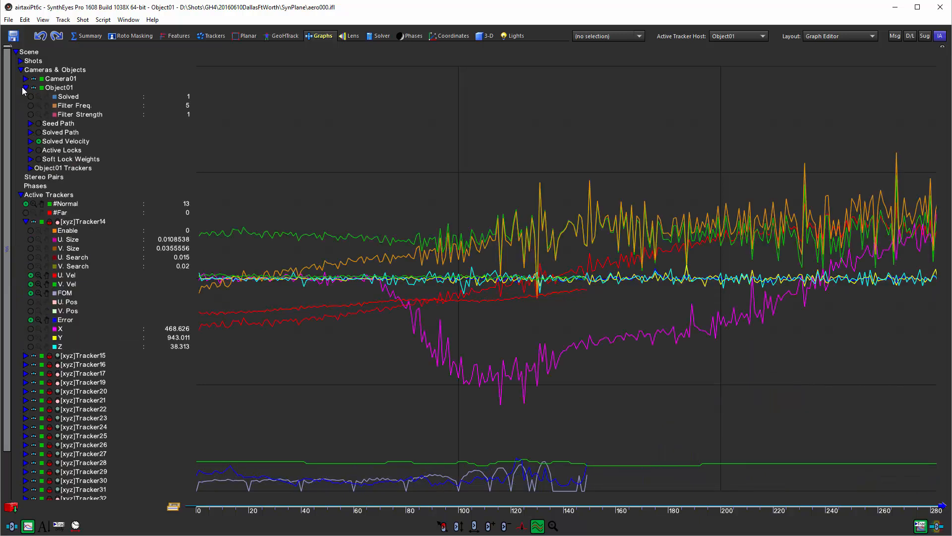
{"action": "left_click", "coordinate": [30, 141]}
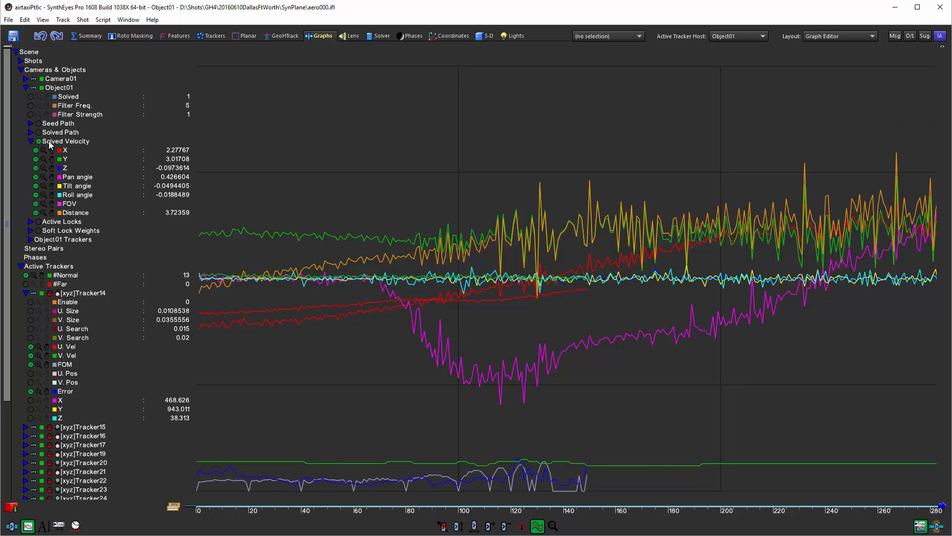
{"action": "left_click", "coordinate": [36, 213]}
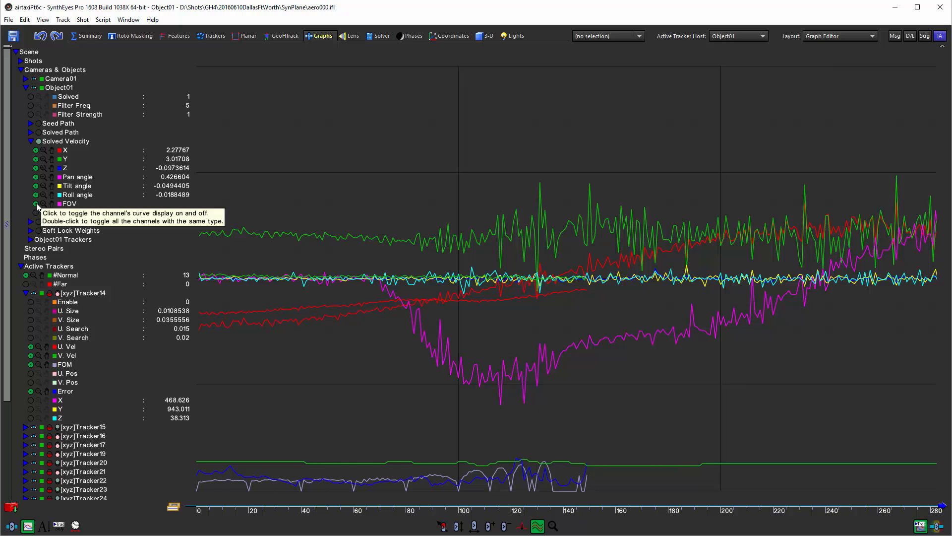
{"action": "left_click", "coordinate": [36, 203]}
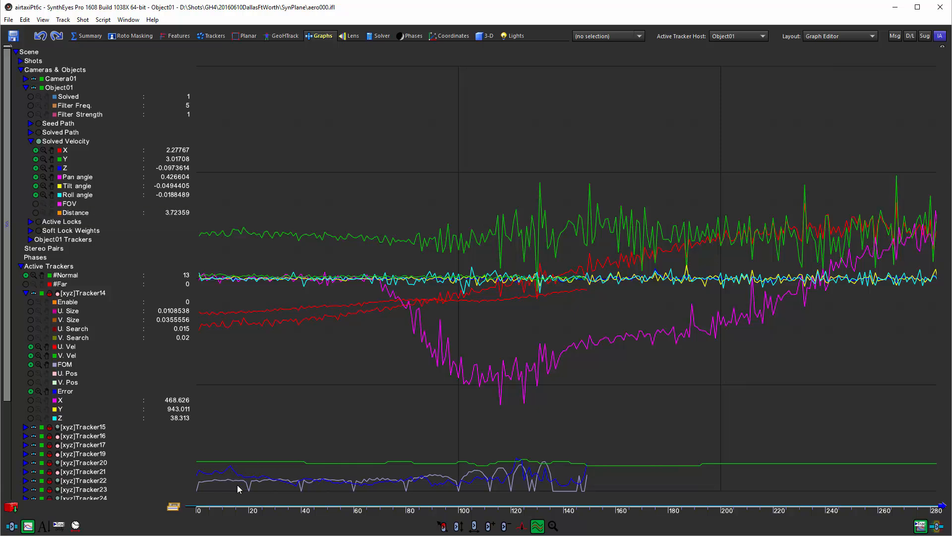
Move to frame 31, then collapse Tracker14's channels and deselect it to clear its curves from the graph
{"action": "left_click_drag", "start_coordinate": [241, 506], "coordinate": [277, 507]}
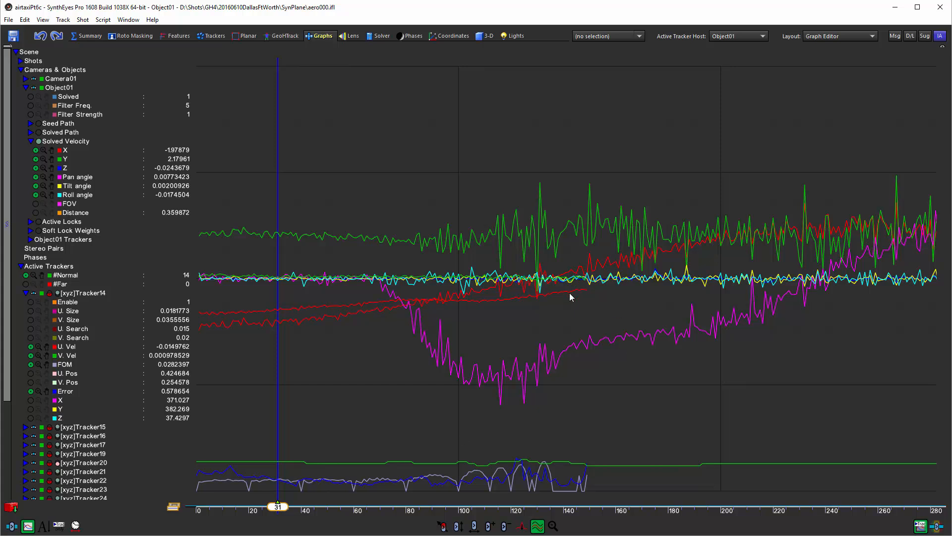
{"action": "left_click", "coordinate": [574, 294]}
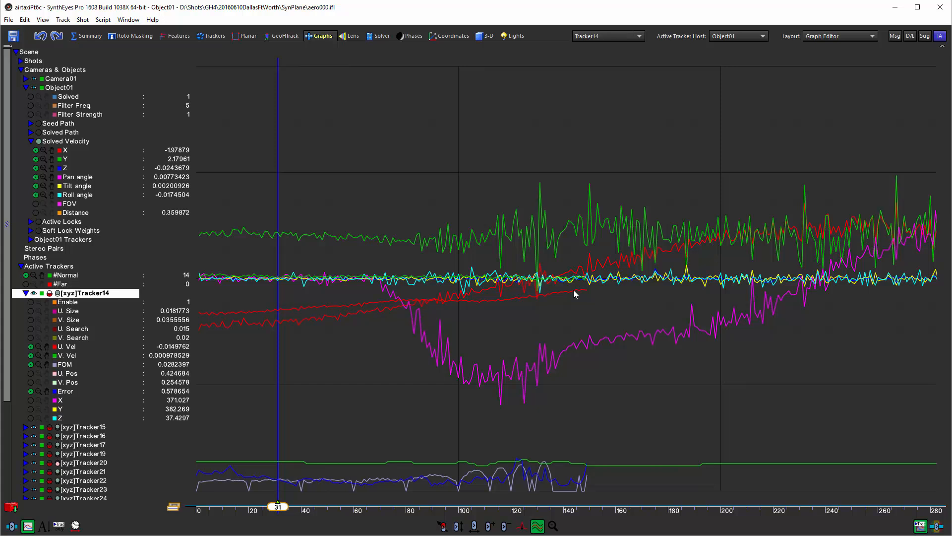
{"action": "mouse_move", "coordinate": [575, 295]}
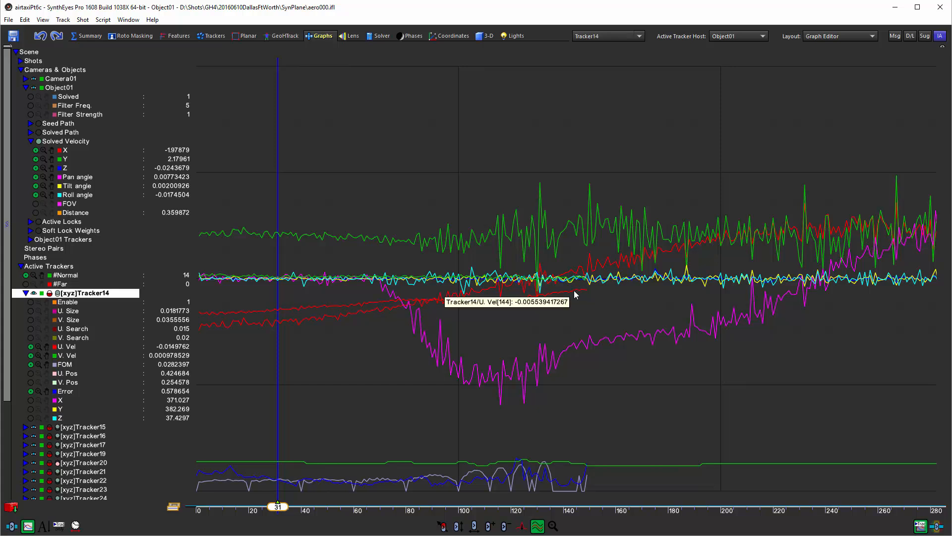
{"action": "left_click", "coordinate": [25, 293]}
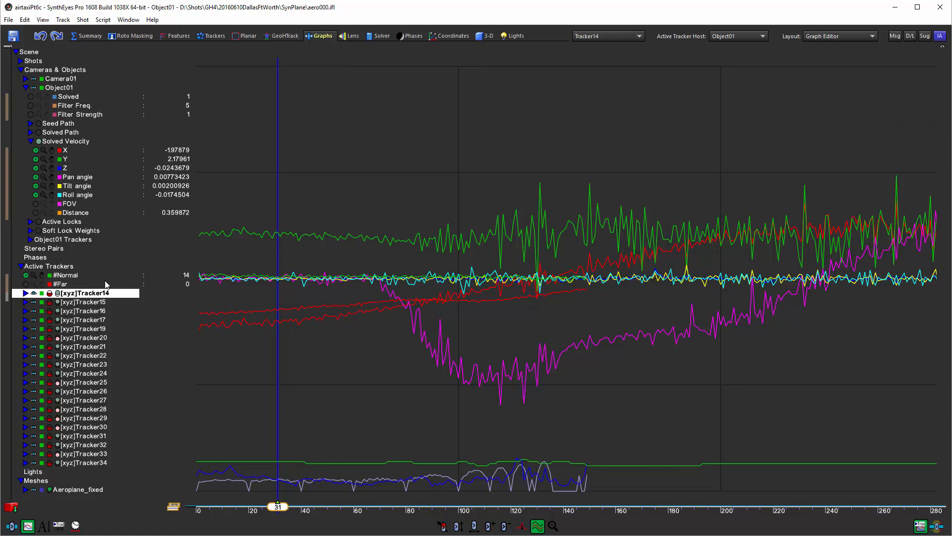
{"action": "left_click", "coordinate": [214, 261]}
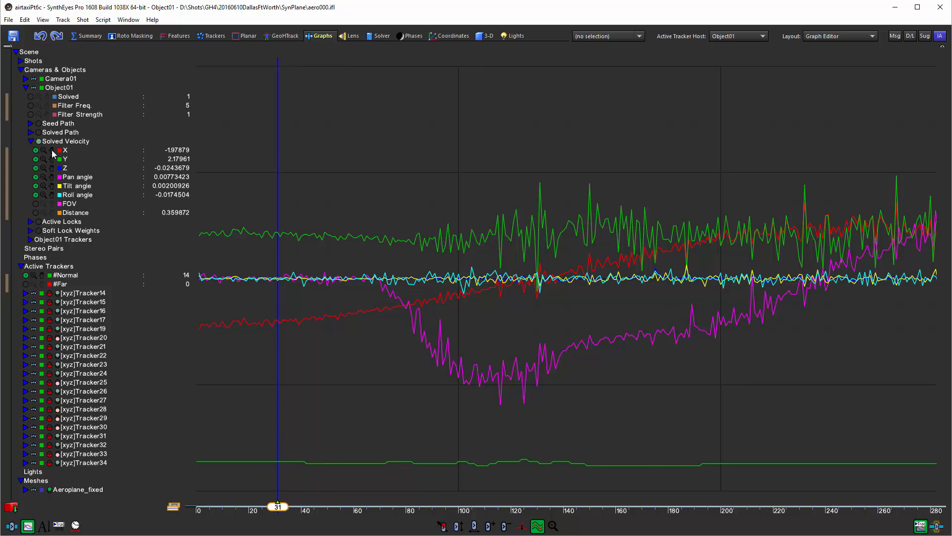
Offset the X, Y, Z, pan, tilt and roll velocity curves vertically so they are spread apart in the graph
{"action": "left_click_drag", "start_coordinate": [52, 151], "coordinate": [98, 2]}
{"action": "left_click_drag", "start_coordinate": [52, 159], "coordinate": [68, 109]}
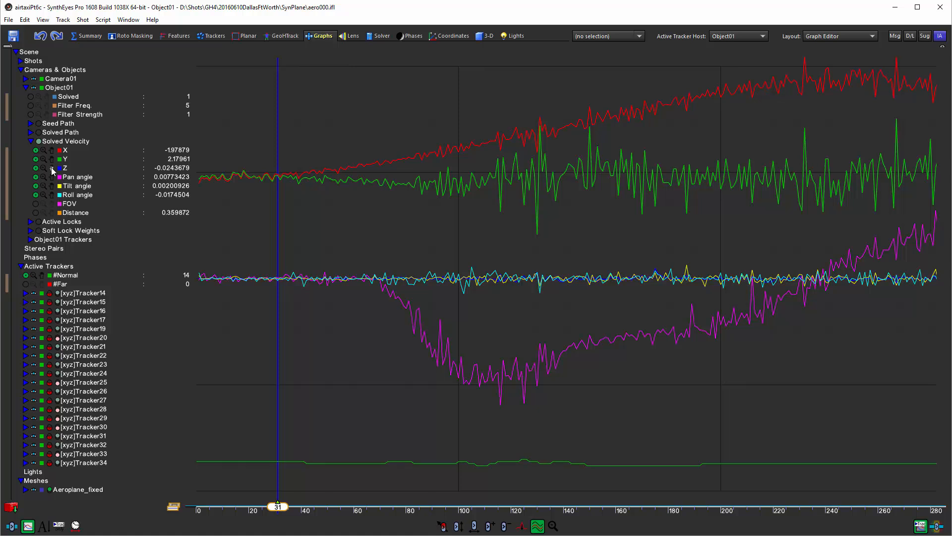
{"action": "left_click_drag", "start_coordinate": [52, 168], "coordinate": [67, 118]}
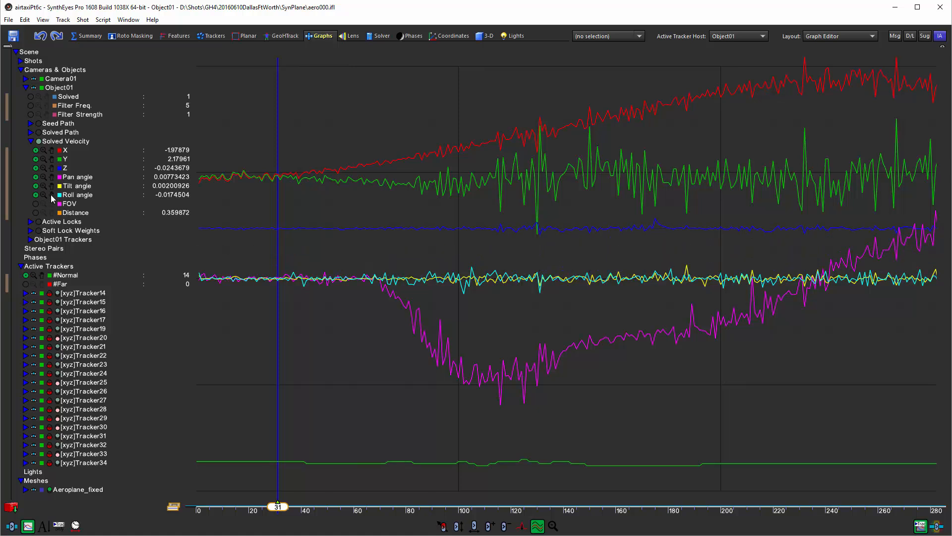
{"action": "left_click_drag", "start_coordinate": [51, 194], "coordinate": [54, 343]}
{"action": "left_click_drag", "start_coordinate": [51, 186], "coordinate": [52, 272]}
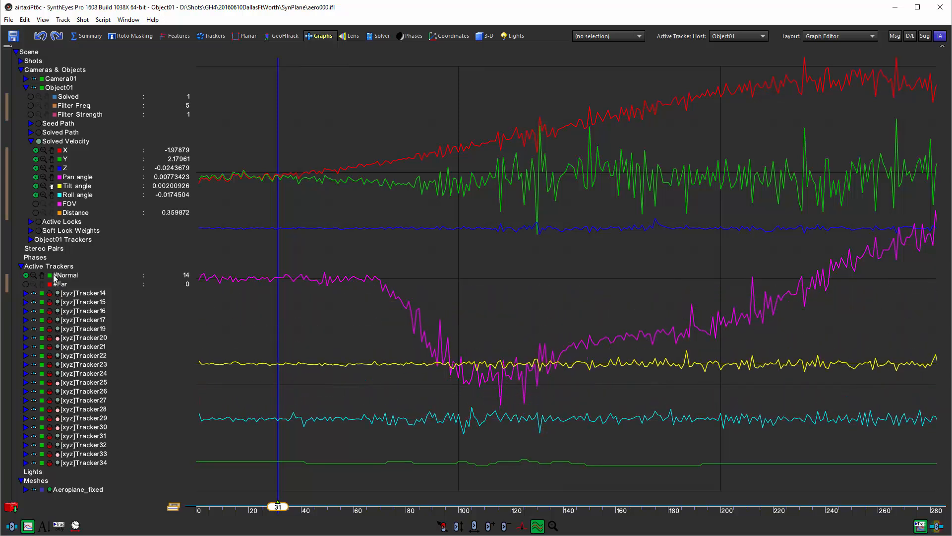
{"action": "left_click_drag", "start_coordinate": [52, 177], "coordinate": [56, 204]}
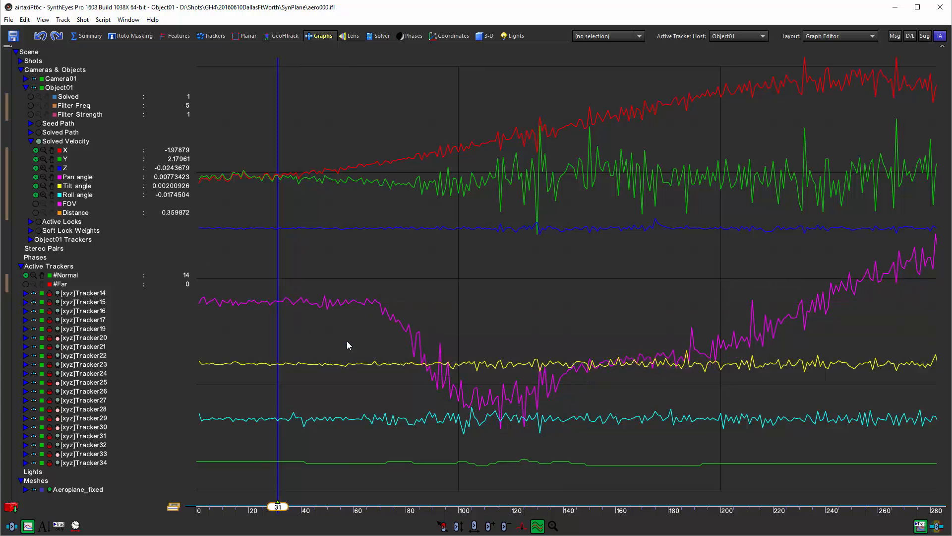
Display Object01's Solved Path curves without Distance and FOV, and compare them with the Solved Velocity curves at frame 120
{"action": "left_click", "coordinate": [38, 141]}
{"action": "left_click", "coordinate": [38, 131]}
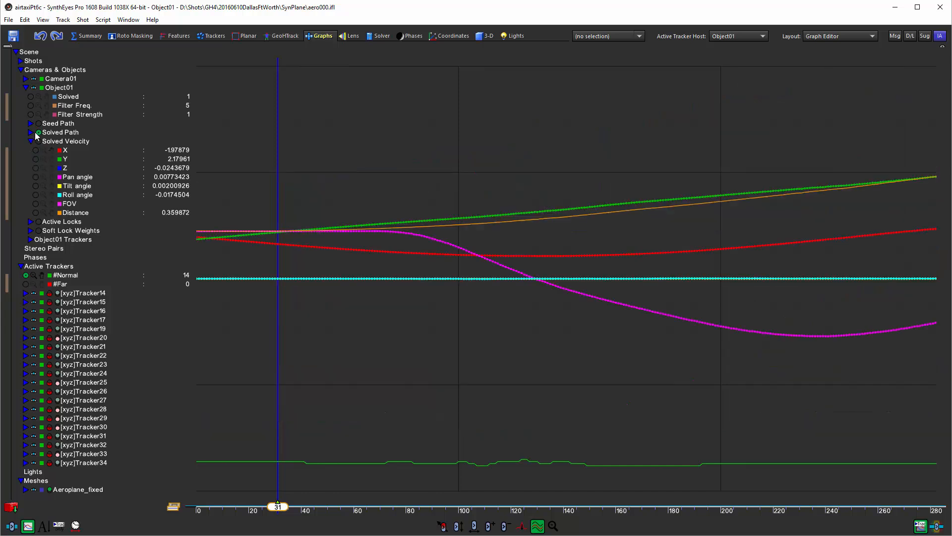
{"action": "left_click", "coordinate": [30, 132]}
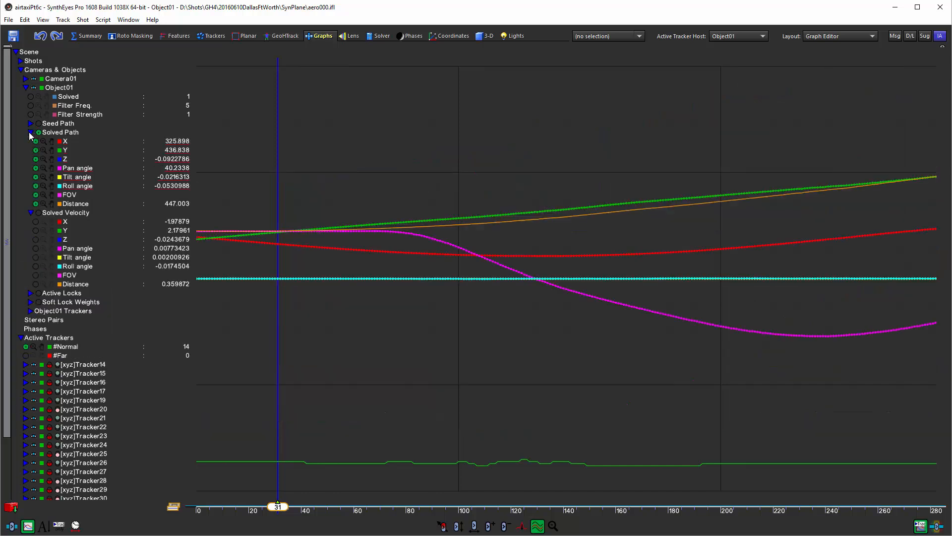
{"action": "left_click", "coordinate": [35, 203]}
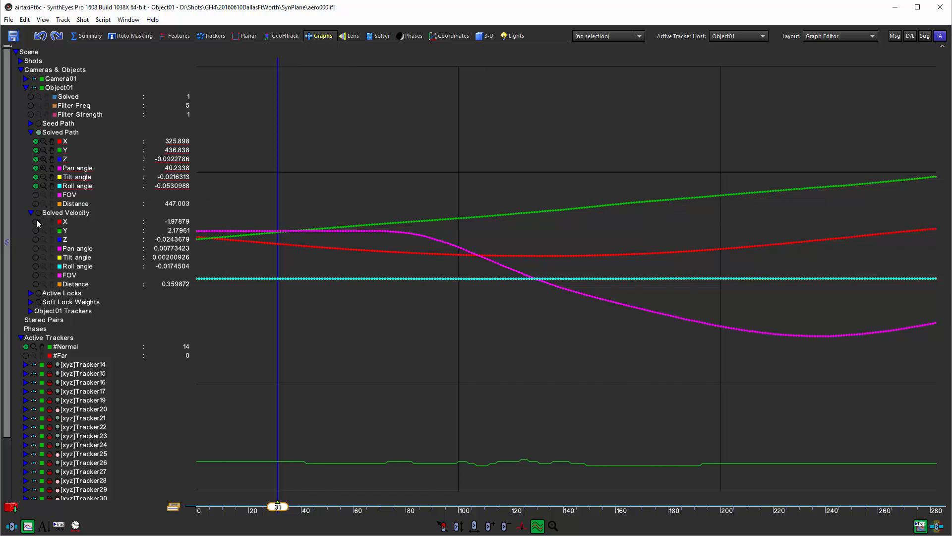
{"action": "mouse_move", "coordinate": [277, 507]}
{"action": "left_mouse_down"}
{"action": "mouse_move", "coordinate": [262, 506]}
{"action": "mouse_move", "coordinate": [556, 521]}
{"action": "mouse_move", "coordinate": [821, 518]}
{"action": "mouse_move", "coordinate": [511, 514]}
{"action": "left_mouse_up"}
{"action": "left_click", "coordinate": [37, 212]}
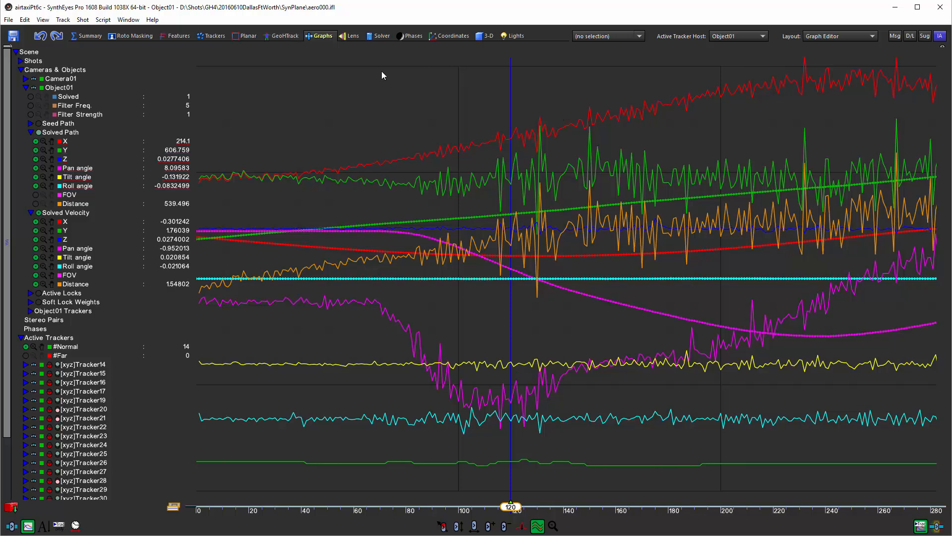
Enlarge the Front view in the Solver room and examine the height of the airplane's solved path along the ground
{"action": "left_click", "coordinate": [379, 36]}
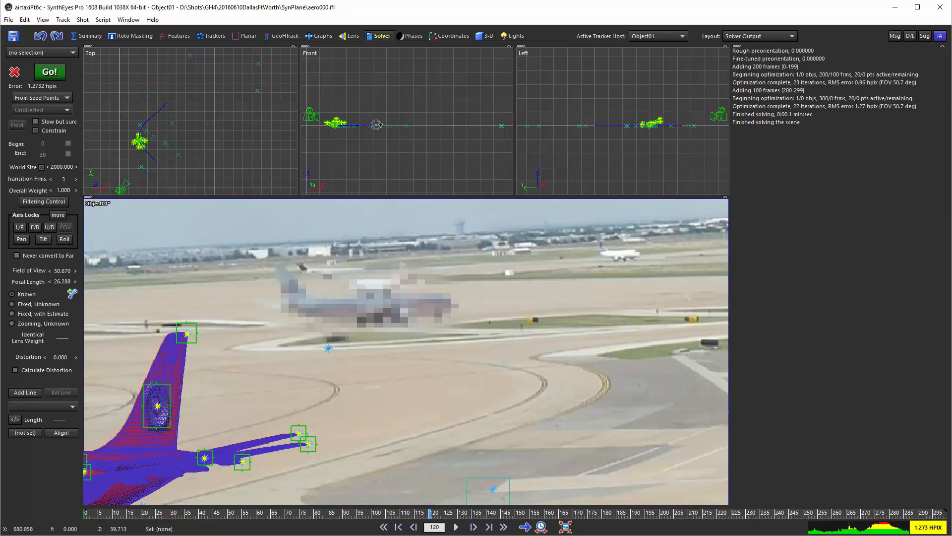
{"action": "scroll", "coordinate": [408, 119], "scroll_direction": "up", "scroll_amount": 6}
{"action": "scroll", "coordinate": [363, 143], "scroll_direction": "up", "scroll_amount": 4}
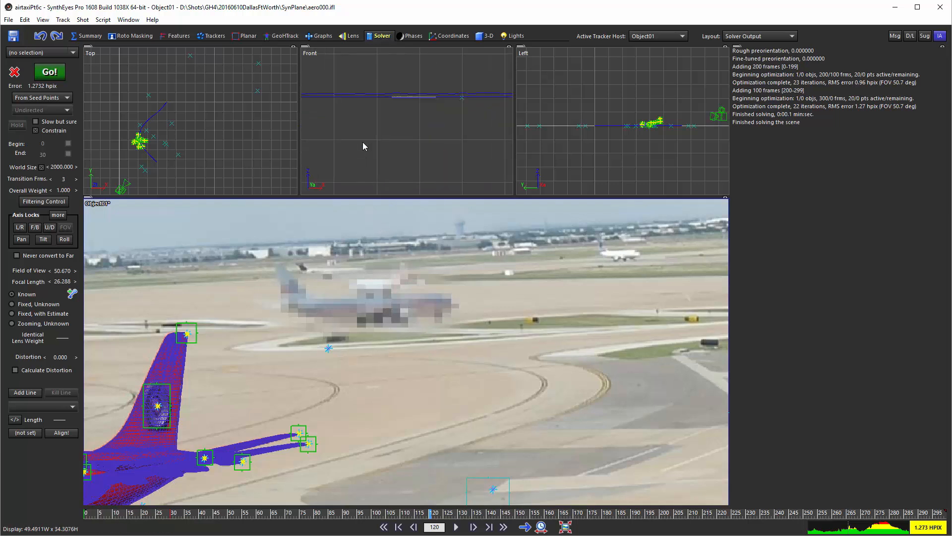
{"action": "left_click", "coordinate": [505, 50]}
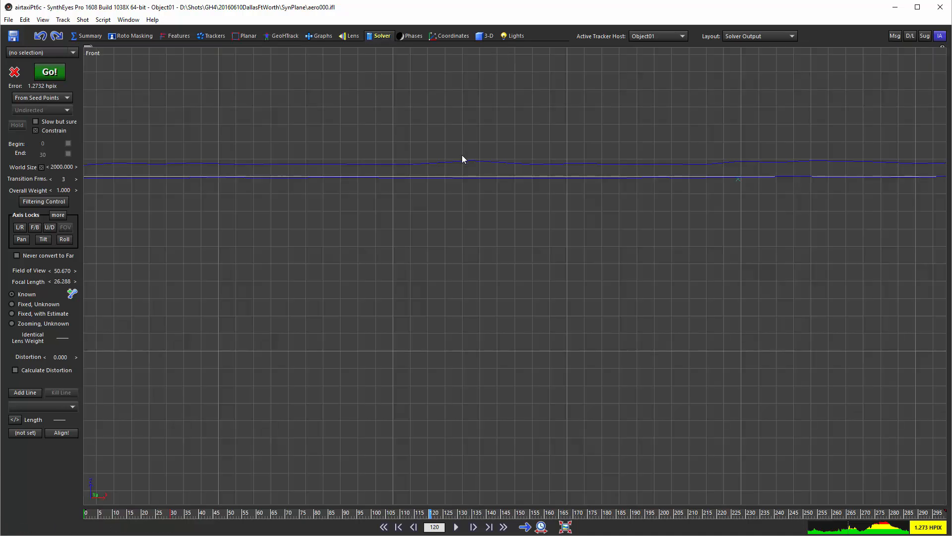
{"action": "scroll", "coordinate": [462, 158], "scroll_direction": "down", "scroll_amount": 5}
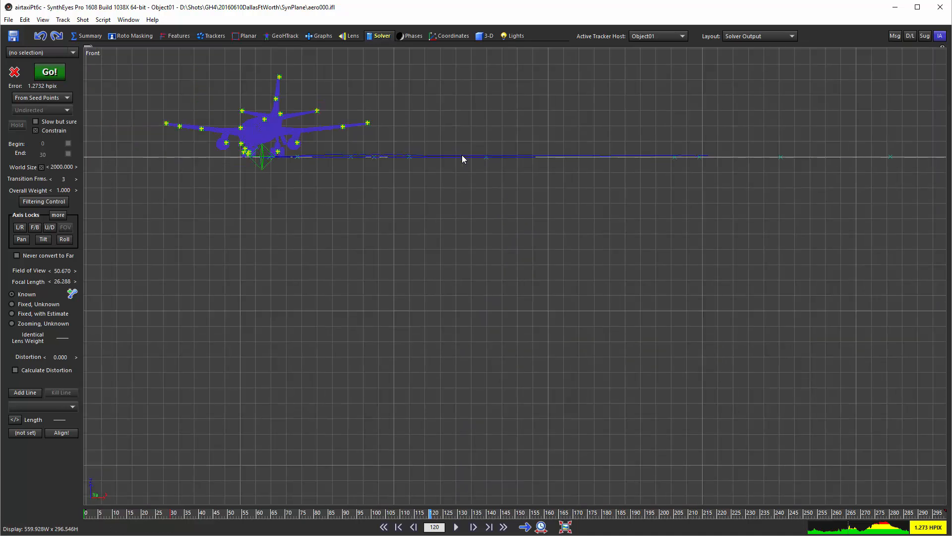
Scrub through the shot in the Front view and examine how the airplane's wheels and solved path sit against the ground line
{"action": "left_click", "coordinate": [214, 514]}
{"action": "left_click_drag", "start_coordinate": [214, 514], "coordinate": [156, 514]}
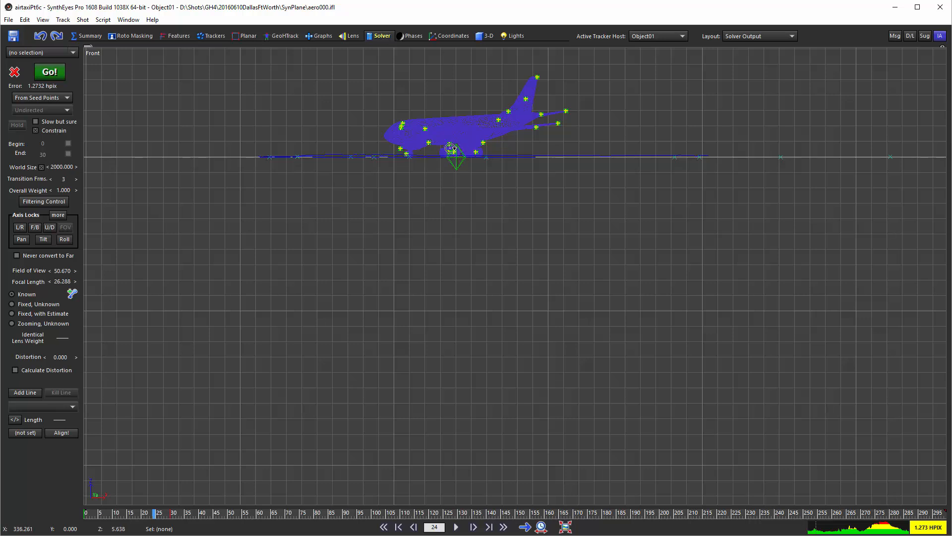
{"action": "scroll", "coordinate": [450, 148], "scroll_direction": "up", "scroll_amount": 5}
{"action": "middle_click_drag", "start_coordinate": [317, 228], "coordinate": [454, 293]}
{"action": "middle_click_drag", "start_coordinate": [598, 271], "coordinate": [657, 279]}
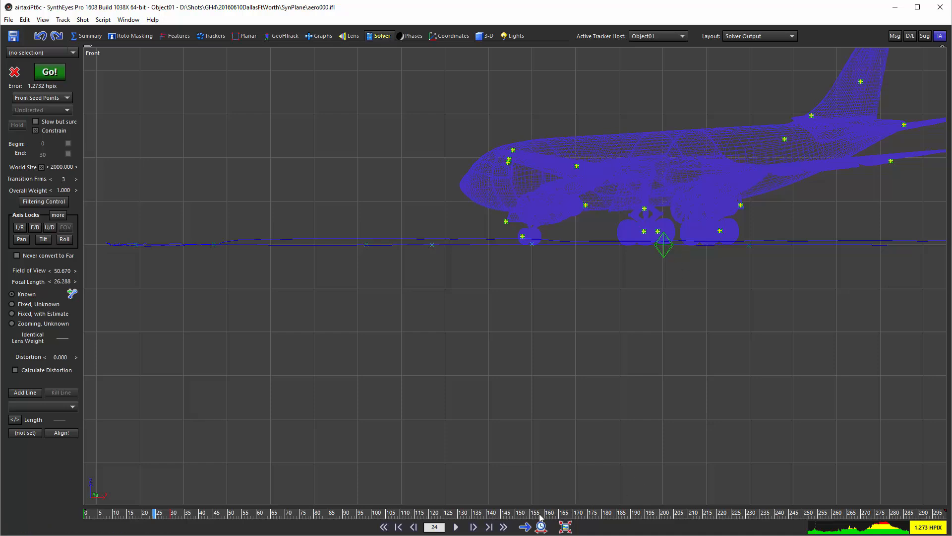
{"action": "left_click_drag", "start_coordinate": [544, 514], "coordinate": [85, 513]}
{"action": "left_click_drag", "start_coordinate": [67, 440], "coordinate": [748, 471]}
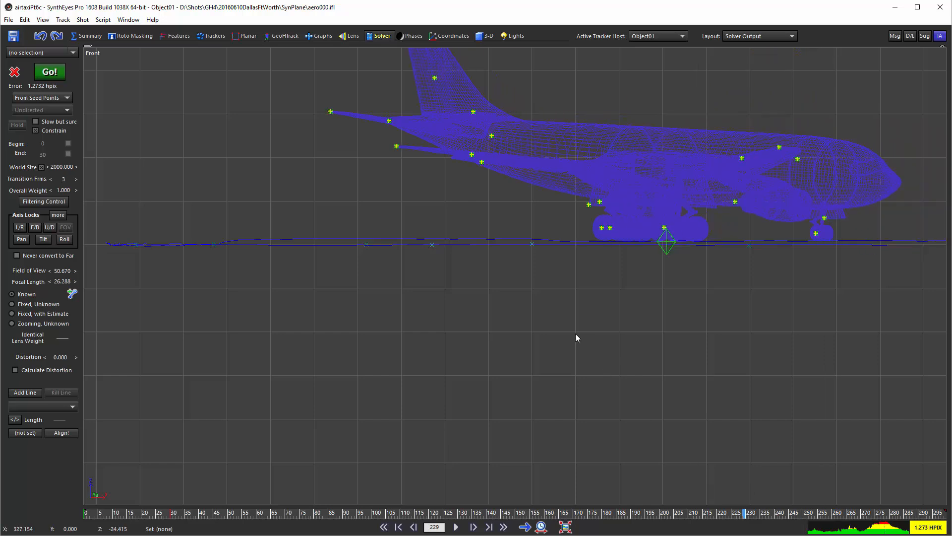
{"action": "scroll", "coordinate": [540, 331], "scroll_direction": "down", "scroll_amount": 2}
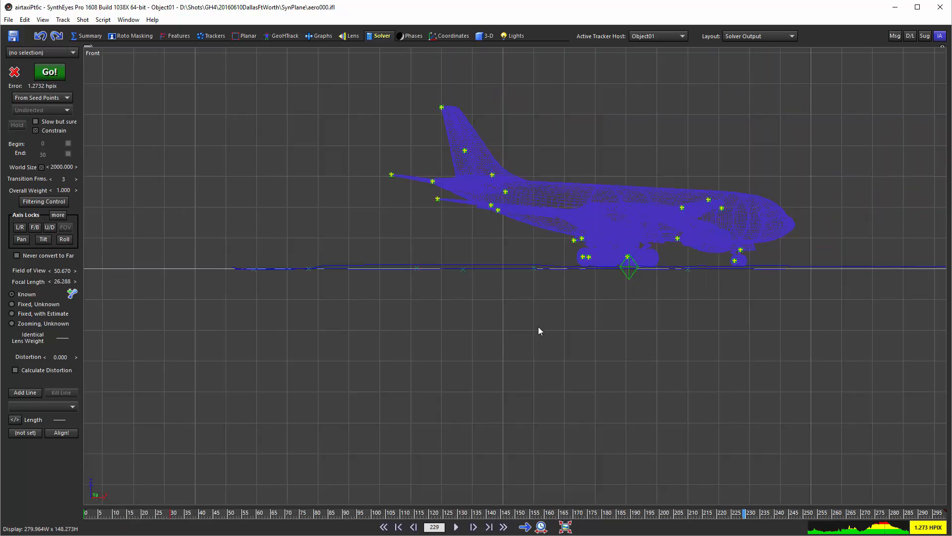
{"action": "middle_click_drag", "start_coordinate": [607, 386], "coordinate": [424, 383]}
{"action": "left_click_drag", "start_coordinate": [591, 514], "coordinate": [882, 513]}
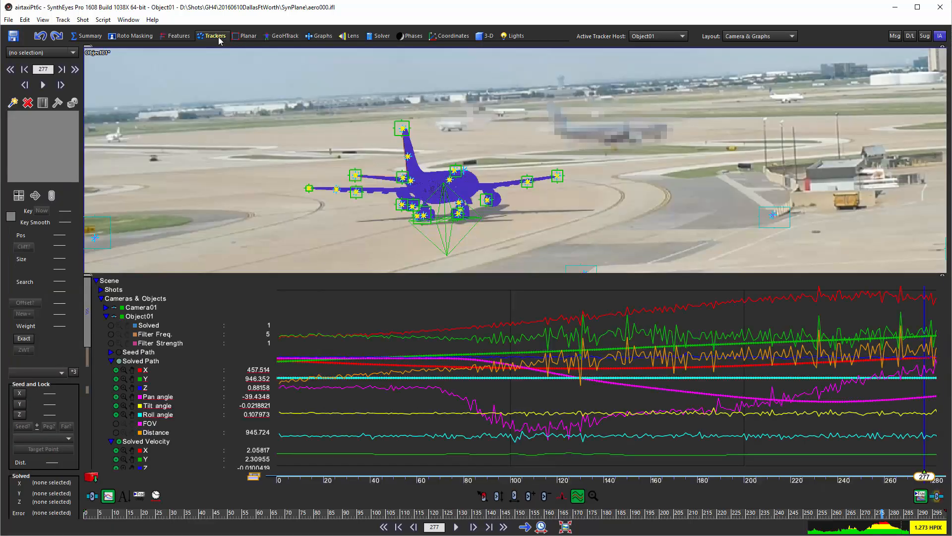
Return to the camera view with graphs and open Object01's path filtering controls, placed clear of the velocity curves
{"action": "left_click", "coordinate": [220, 38]}
{"action": "mouse_move", "coordinate": [457, 201]}
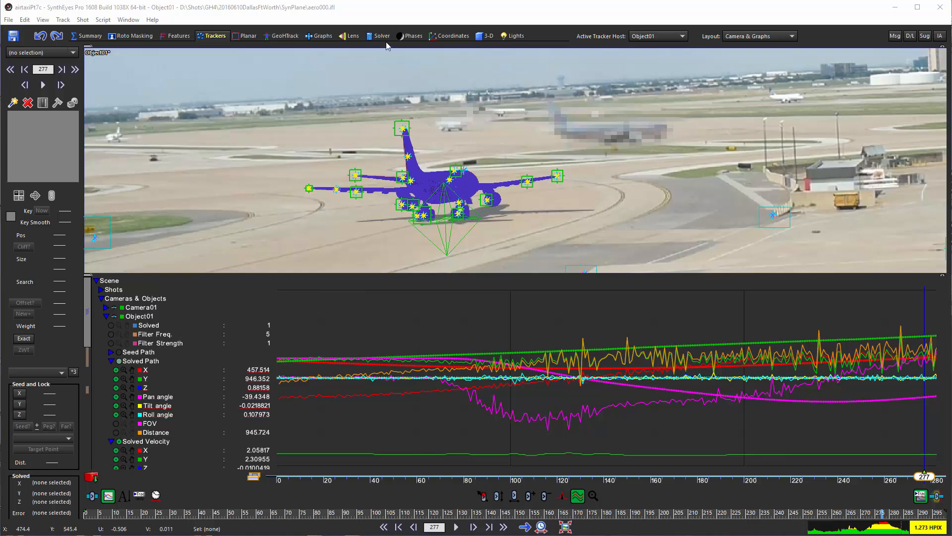
{"action": "left_click", "coordinate": [372, 38]}
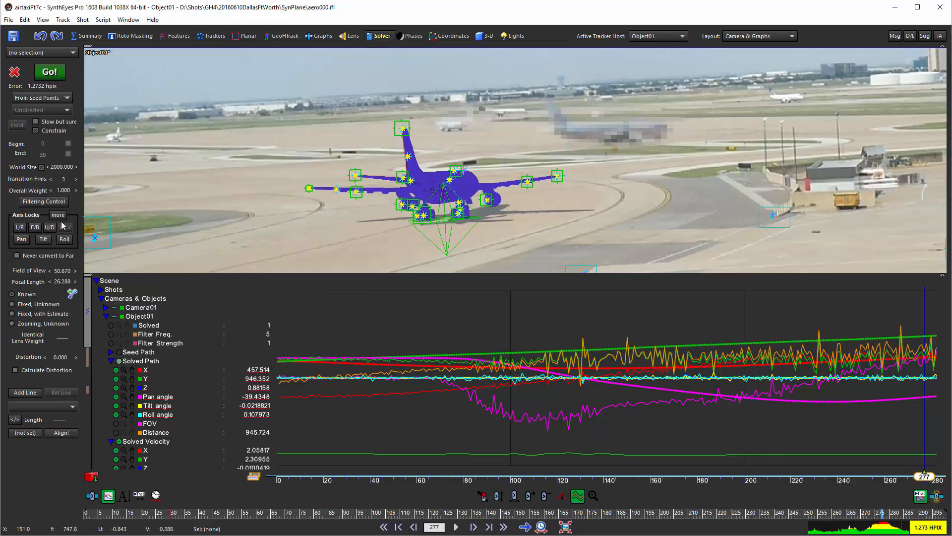
{"action": "left_click", "coordinate": [44, 201]}
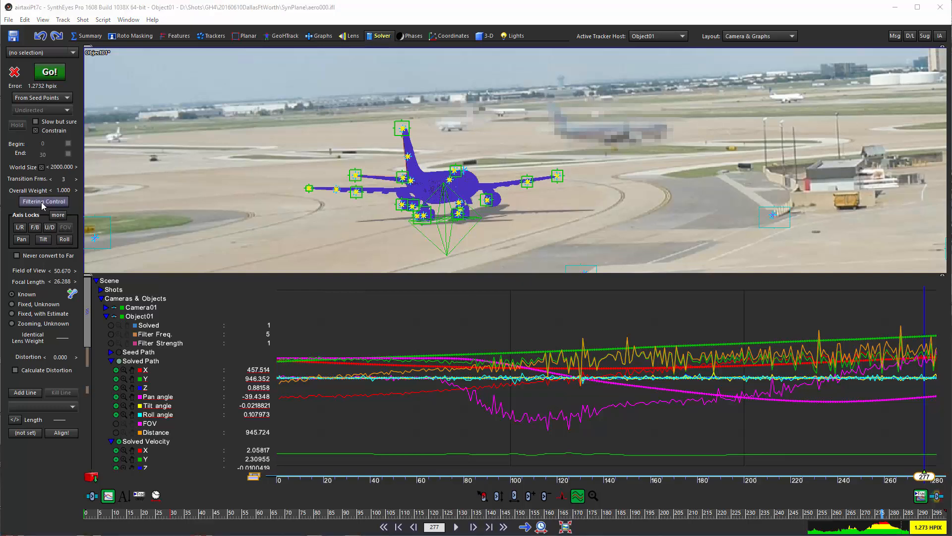
{"action": "left_click_drag", "start_coordinate": [578, 274], "coordinate": [689, 130]}
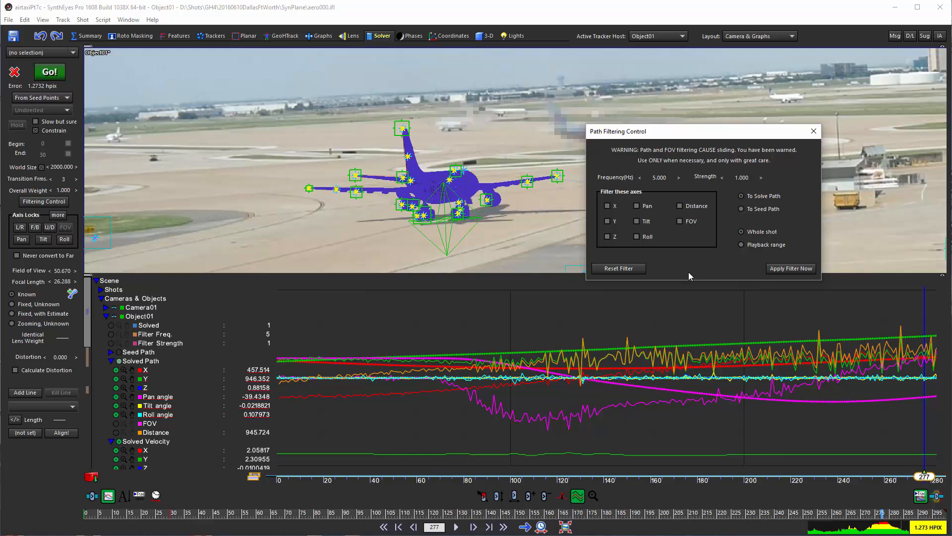
{"action": "left_click", "coordinate": [792, 268]}
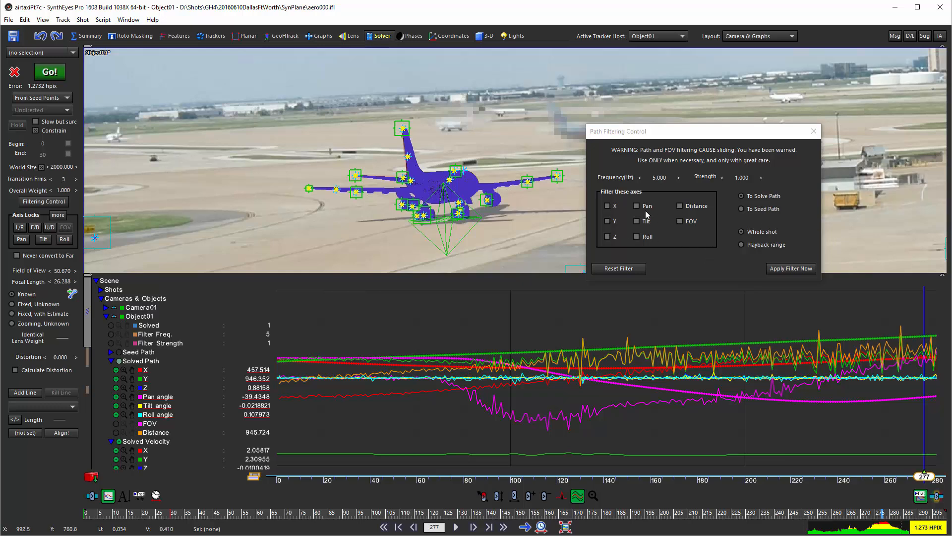
Enable the X, Y and Z axes for path filtering, try the filter on Object01's solved path, and undo its application
{"action": "left_click", "coordinate": [607, 206]}
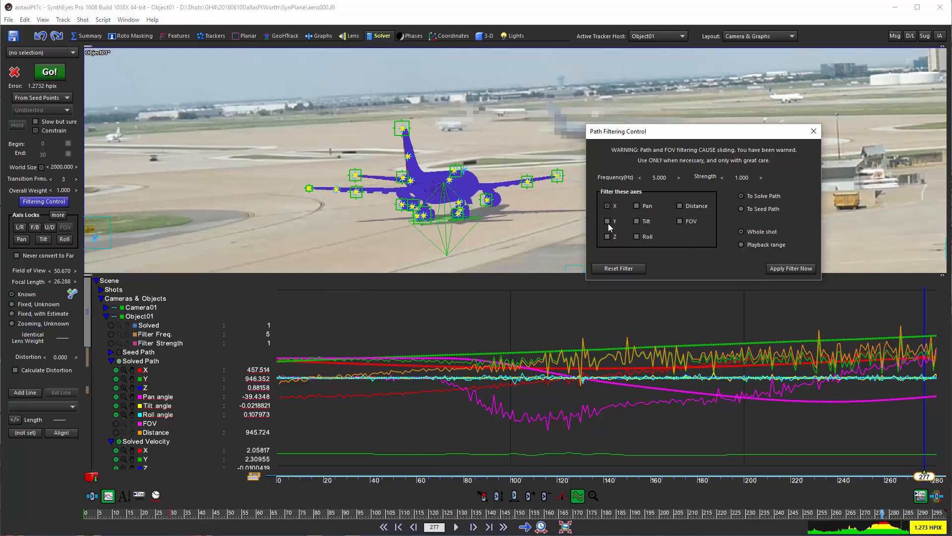
{"action": "left_click", "coordinate": [606, 221]}
{"action": "left_click", "coordinate": [607, 236]}
{"action": "left_click", "coordinate": [368, 495]}
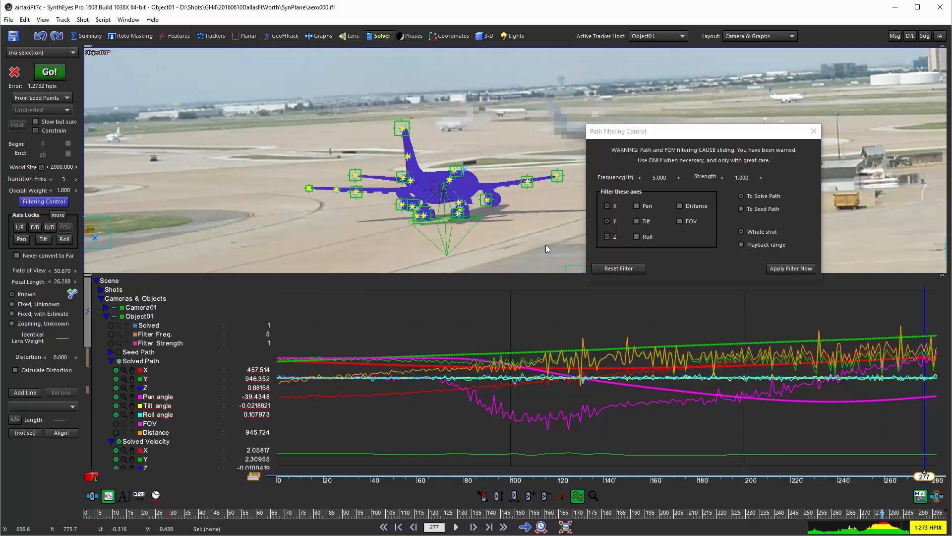
{"action": "left_click", "coordinate": [790, 269]}
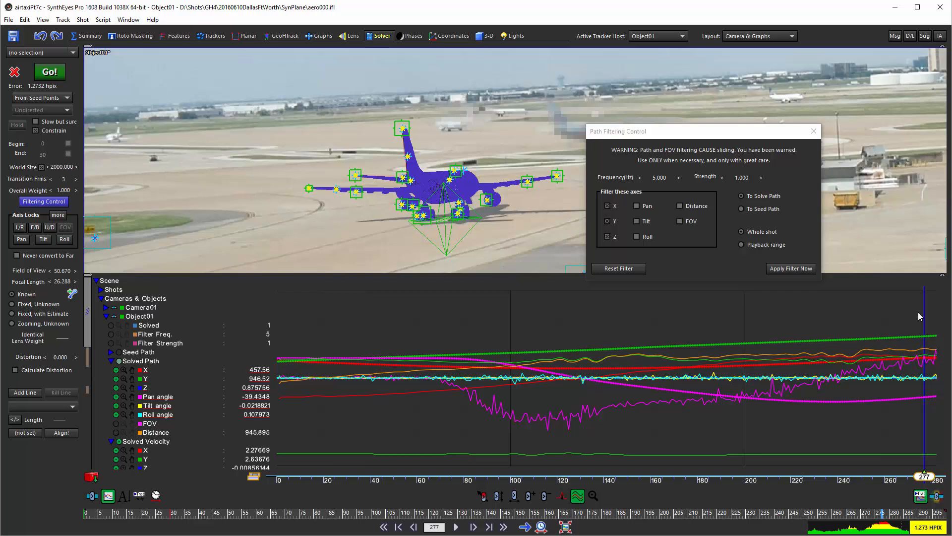
{"action": "left_click", "coordinate": [41, 36]}
Add Pan, Tilt and Roll to the filtered axes, apply the filter, and scrub to frame 232 to check the airplane's mesh alignment
{"action": "left_click", "coordinate": [637, 206]}
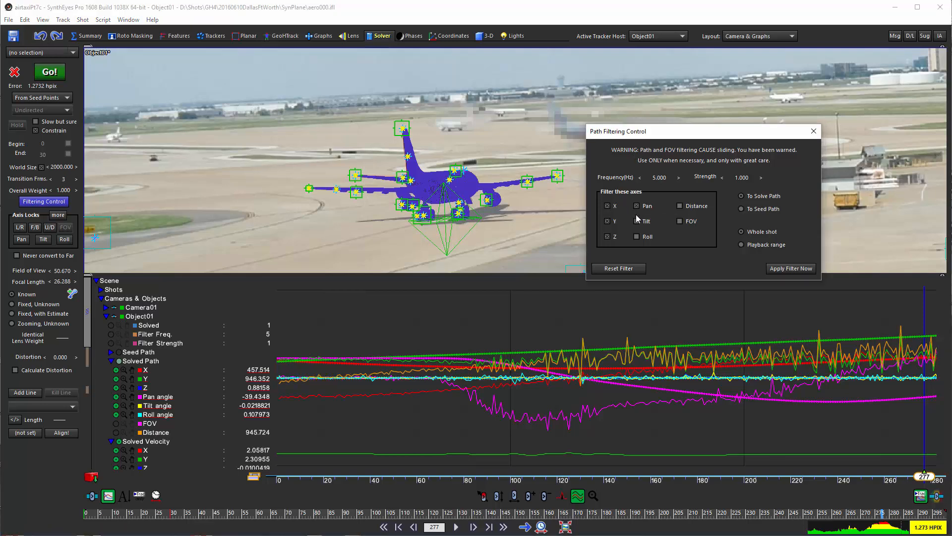
{"action": "left_click", "coordinate": [637, 221]}
{"action": "left_click", "coordinate": [637, 237]}
{"action": "left_click", "coordinate": [804, 269]}
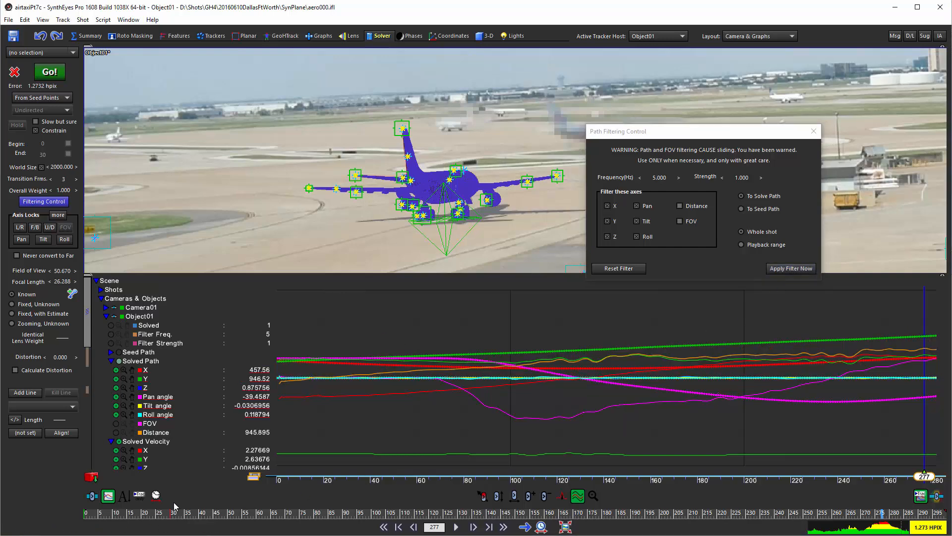
{"action": "mouse_move", "coordinate": [147, 513]}
{"action": "left_mouse_down"}
{"action": "mouse_move", "coordinate": [845, 515]}
{"action": "mouse_move", "coordinate": [669, 496]}
{"action": "mouse_move", "coordinate": [753, 502]}
{"action": "left_mouse_up"}
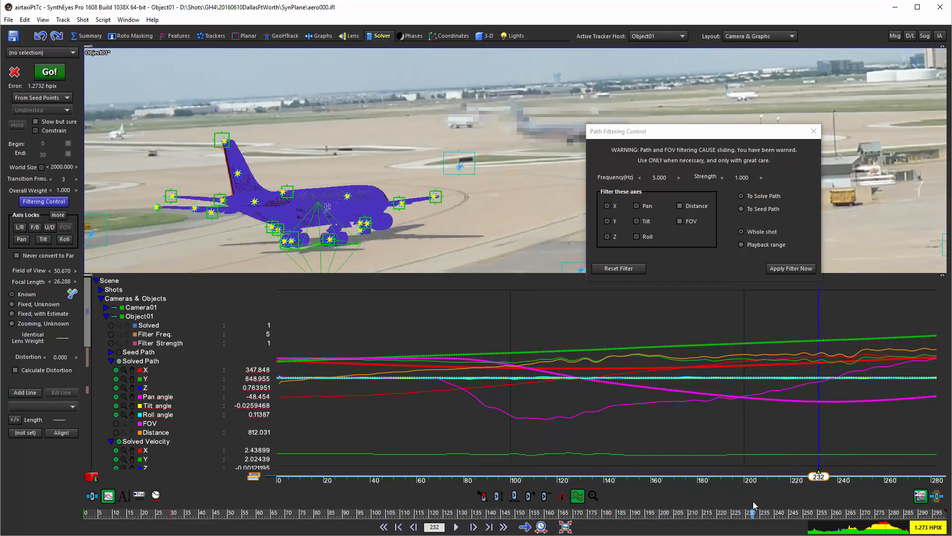